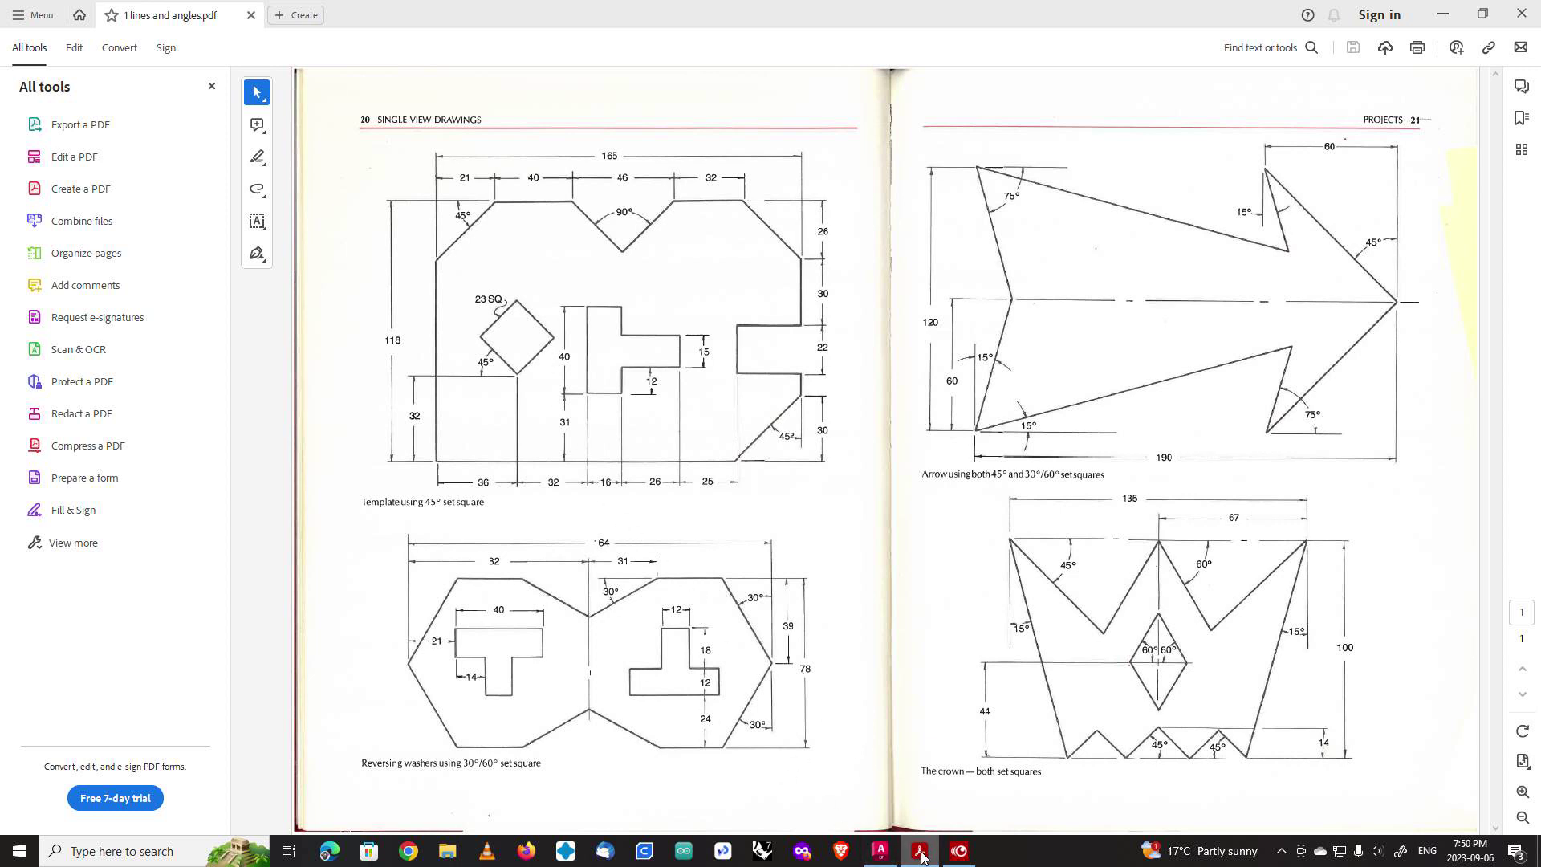
Switch to AutoCAD LT and open the recent drawing Lines and Angles, bringing the template outline into view.
left_click(920, 855)
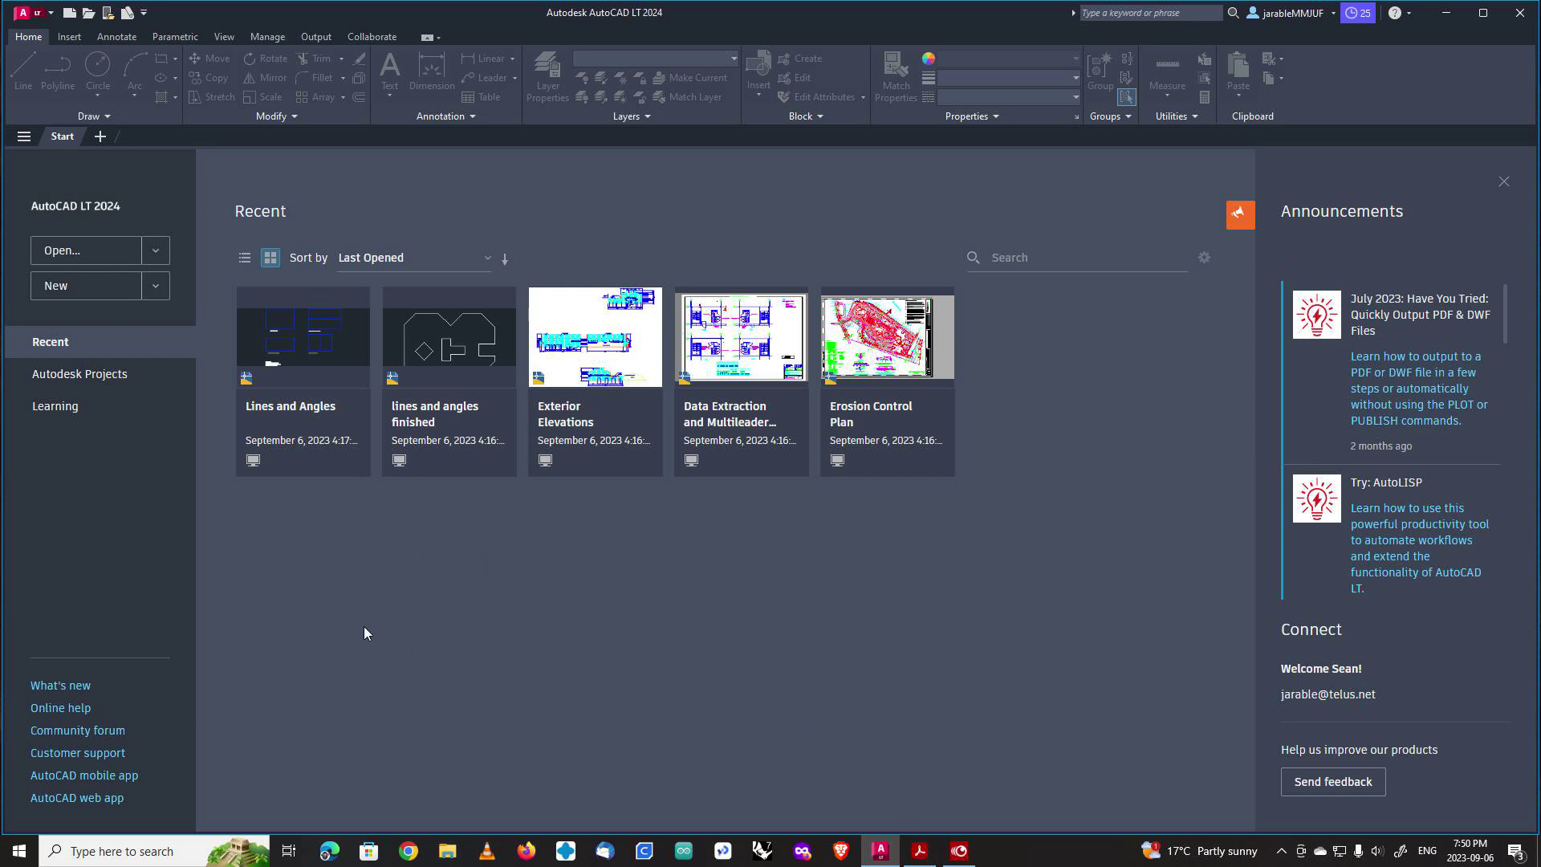
left_click(290, 341)
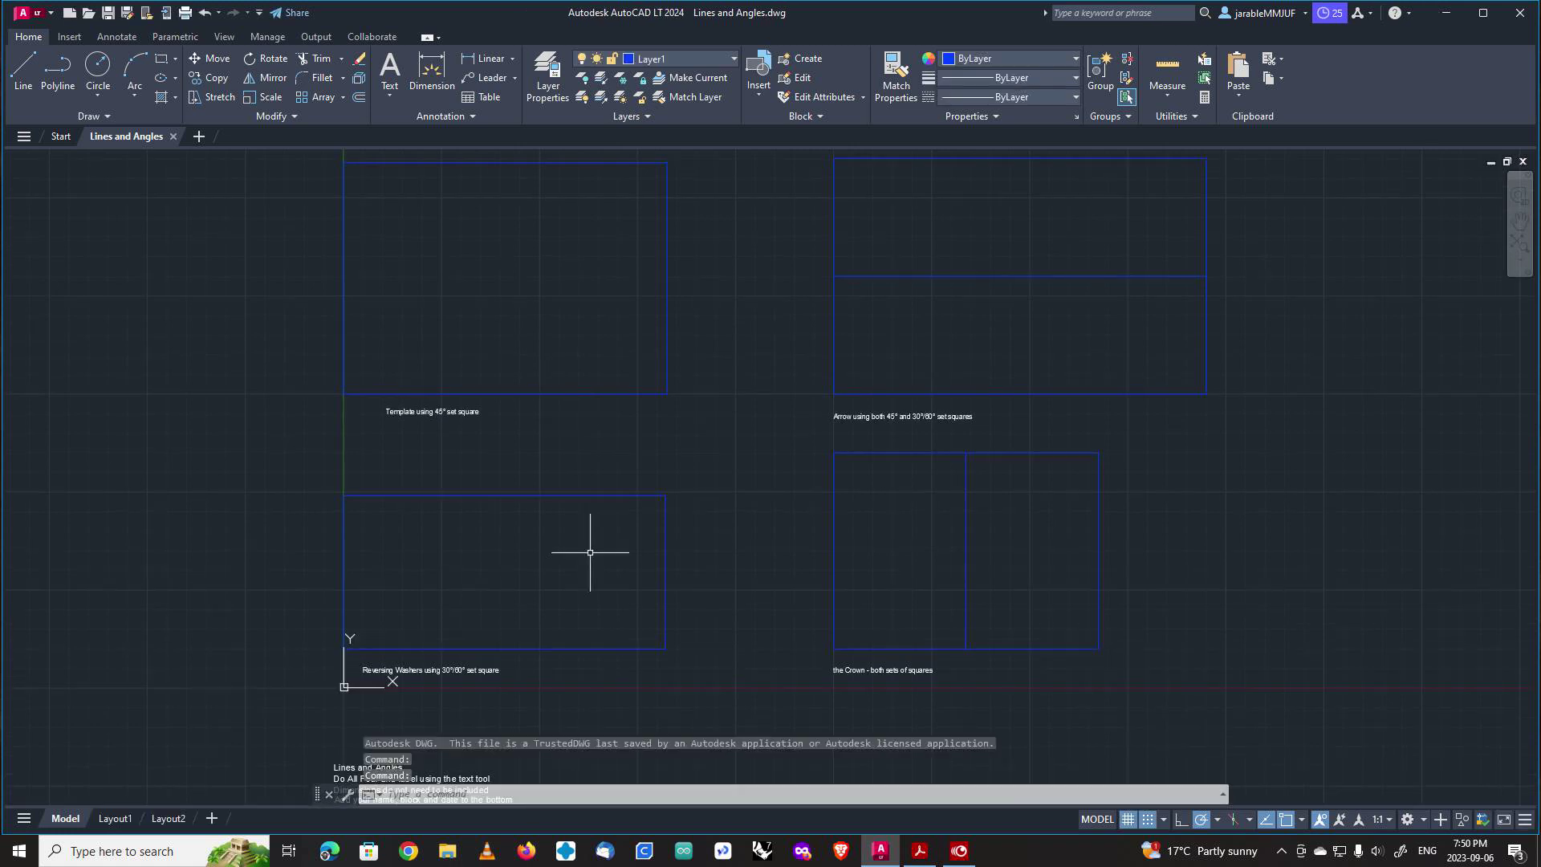
scroll(367, 430, "down", 7)
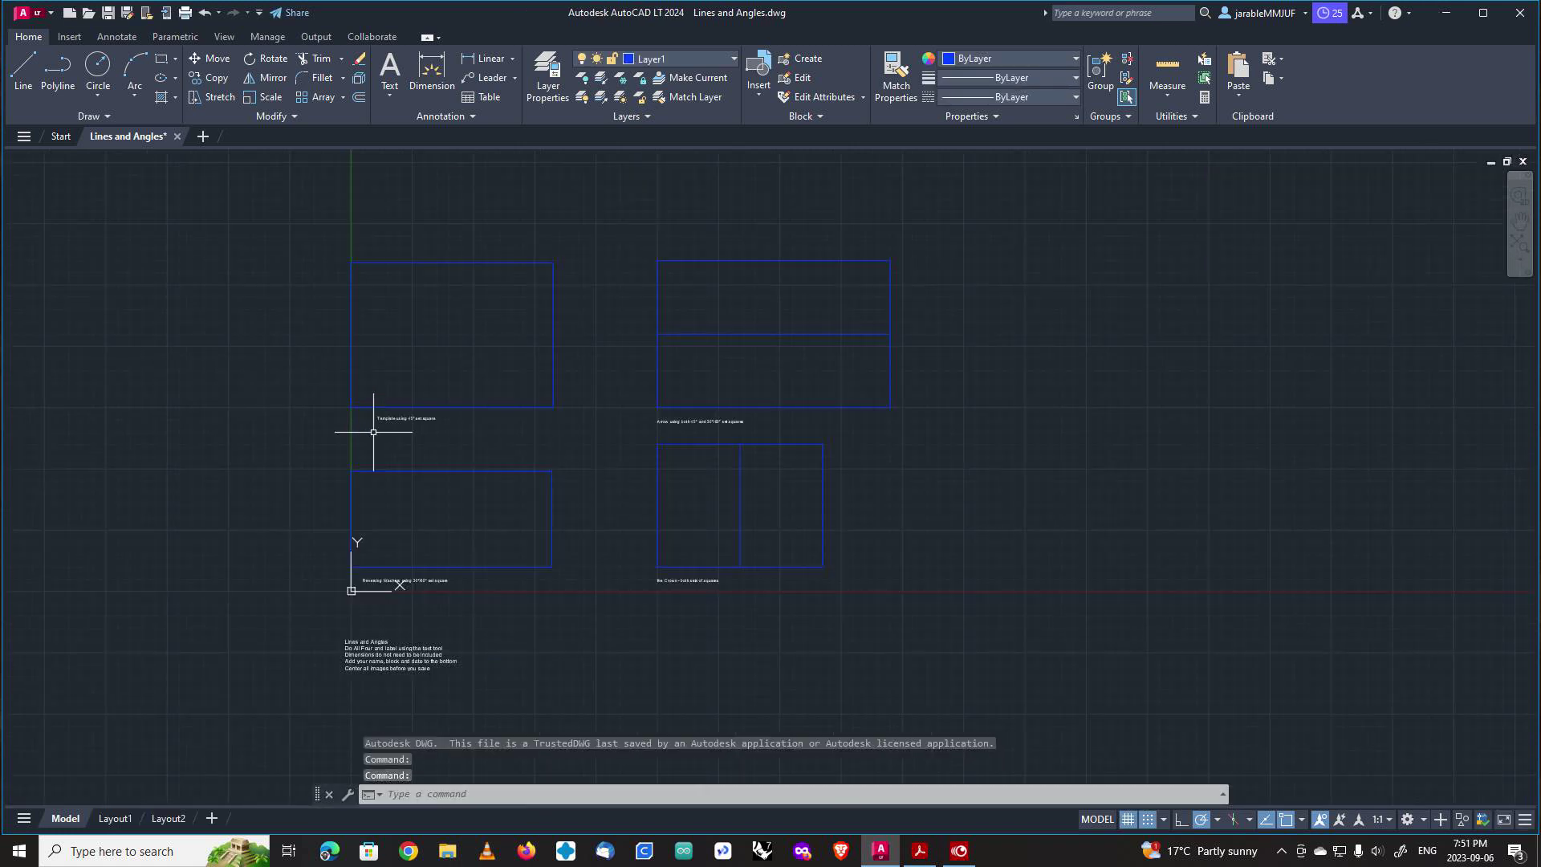
scroll(375, 432, "up", 7)
scroll(376, 433, "down", 3)
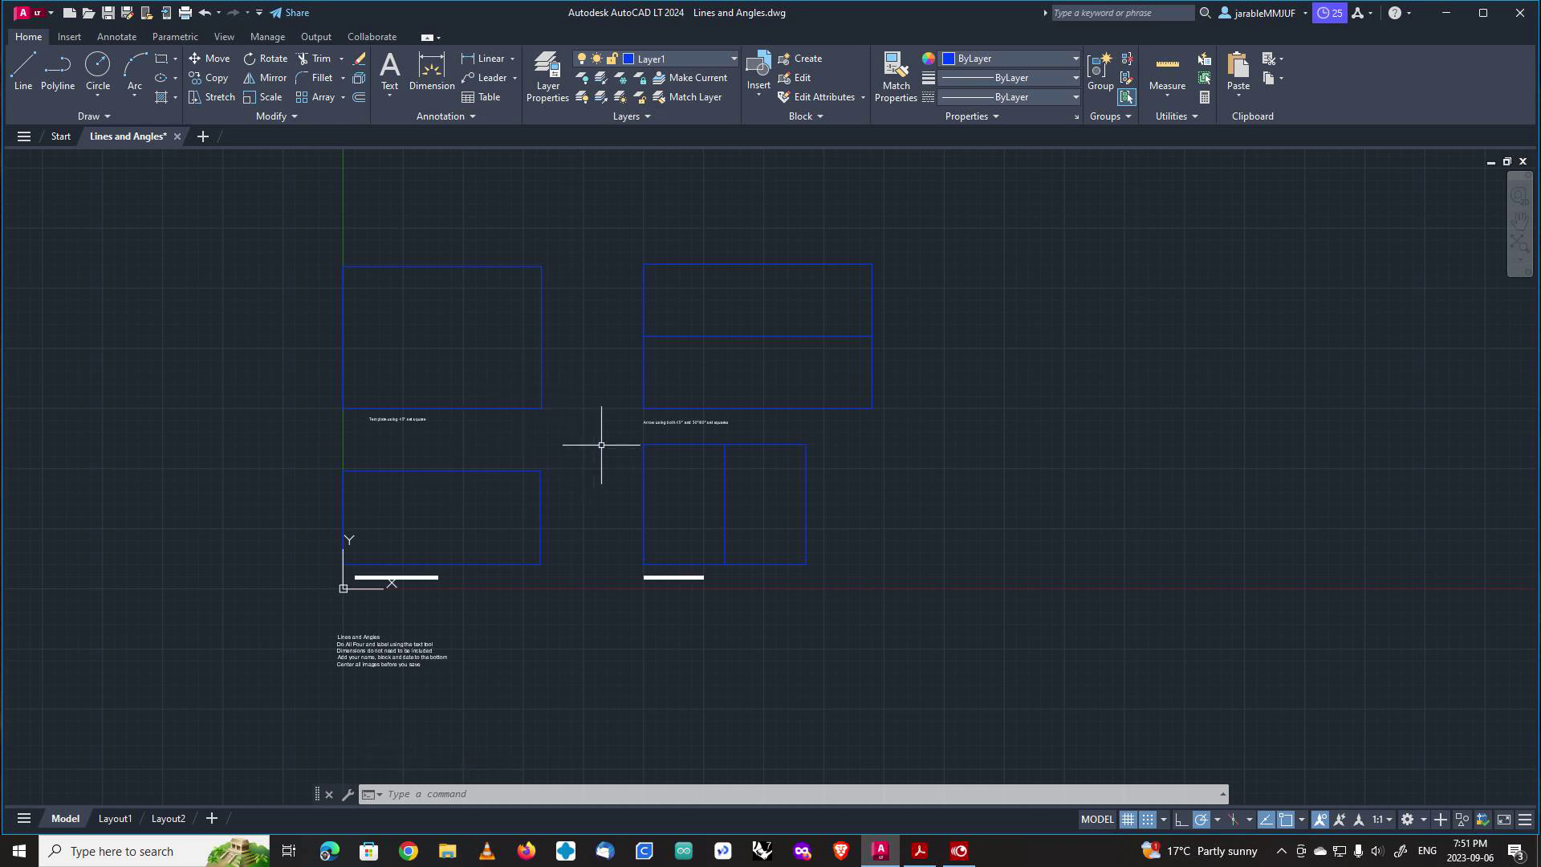
scroll(601, 445, "up", 2)
mouse_move(585, 430)
middle_mouse_down()
mouse_move(670, 475)
mouse_move(725, 472)
middle_mouse_up()
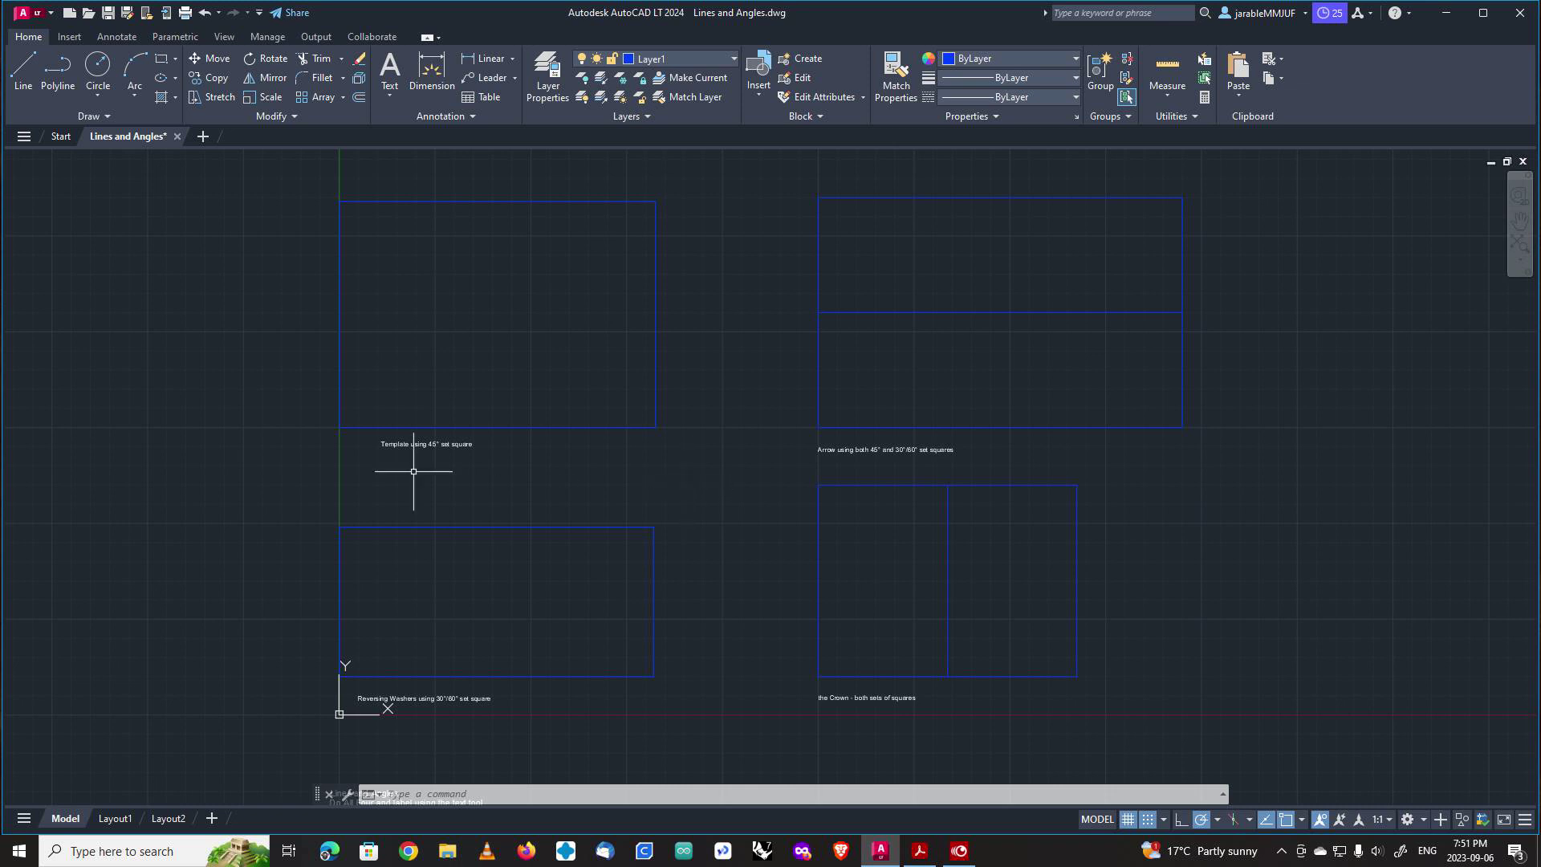
scroll(381, 420, "up", 4)
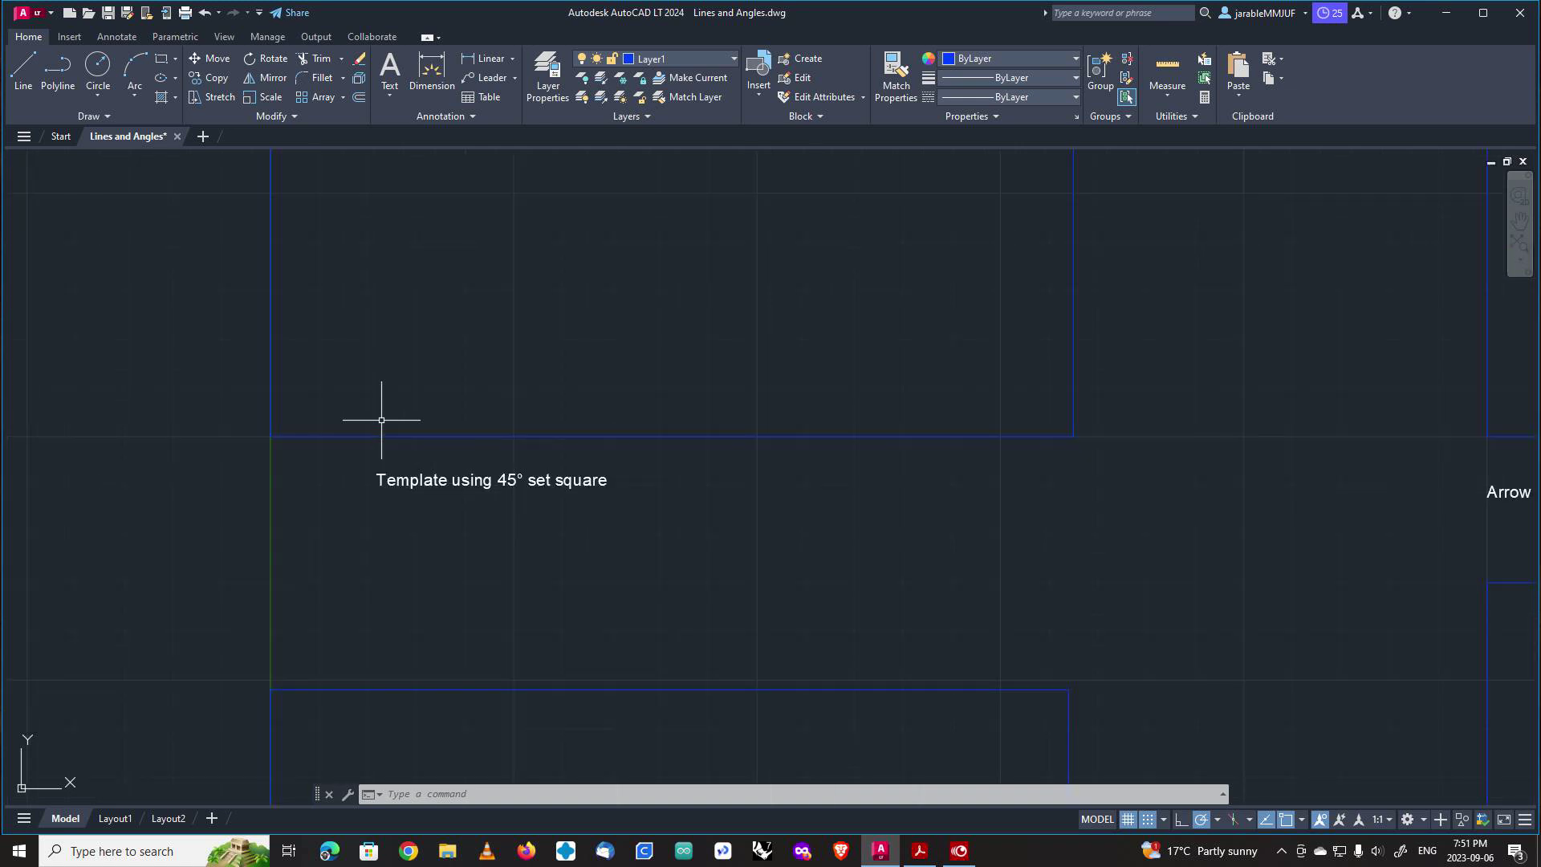
Turn the drawing grid display off and back on.
left_click(1128, 819)
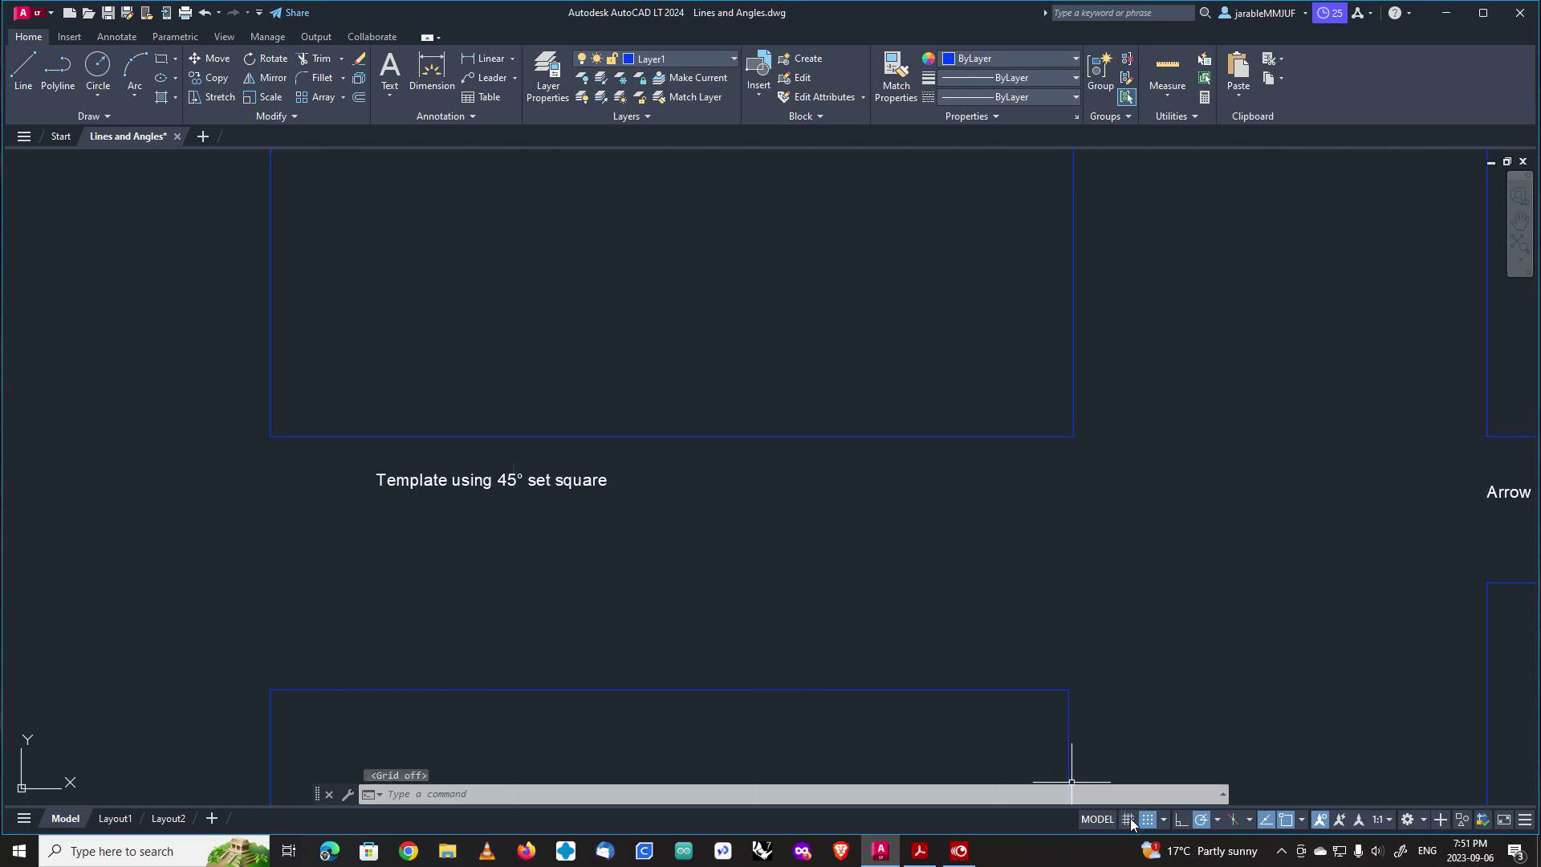
left_click(1129, 819)
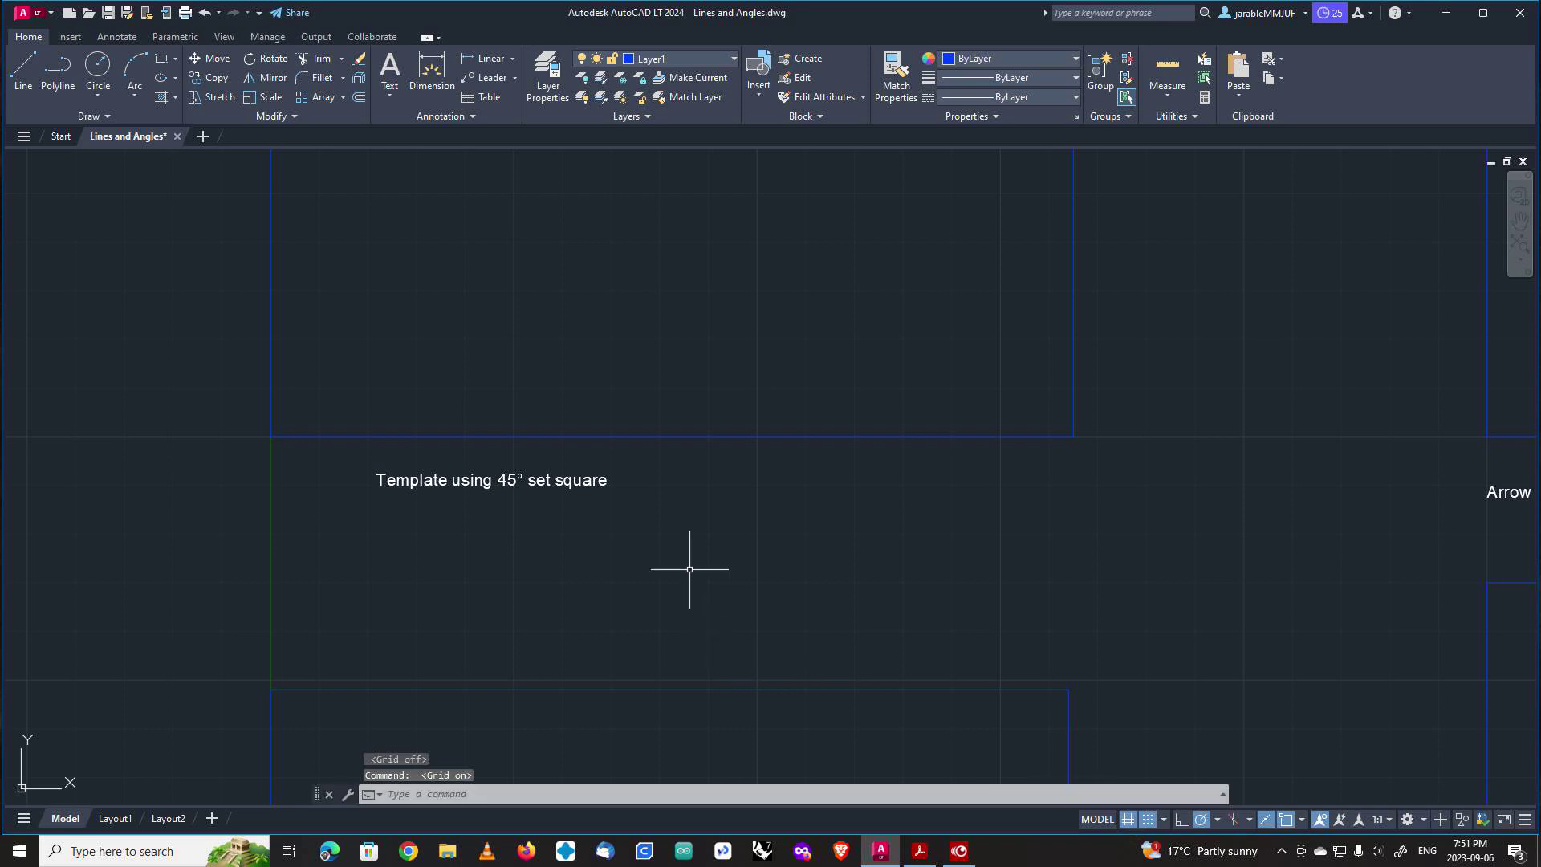
scroll(690, 568, "down", 2)
mouse_move(688, 574)
middle_mouse_down()
mouse_move(802, 640)
mouse_move(898, 664)
middle_mouse_up()
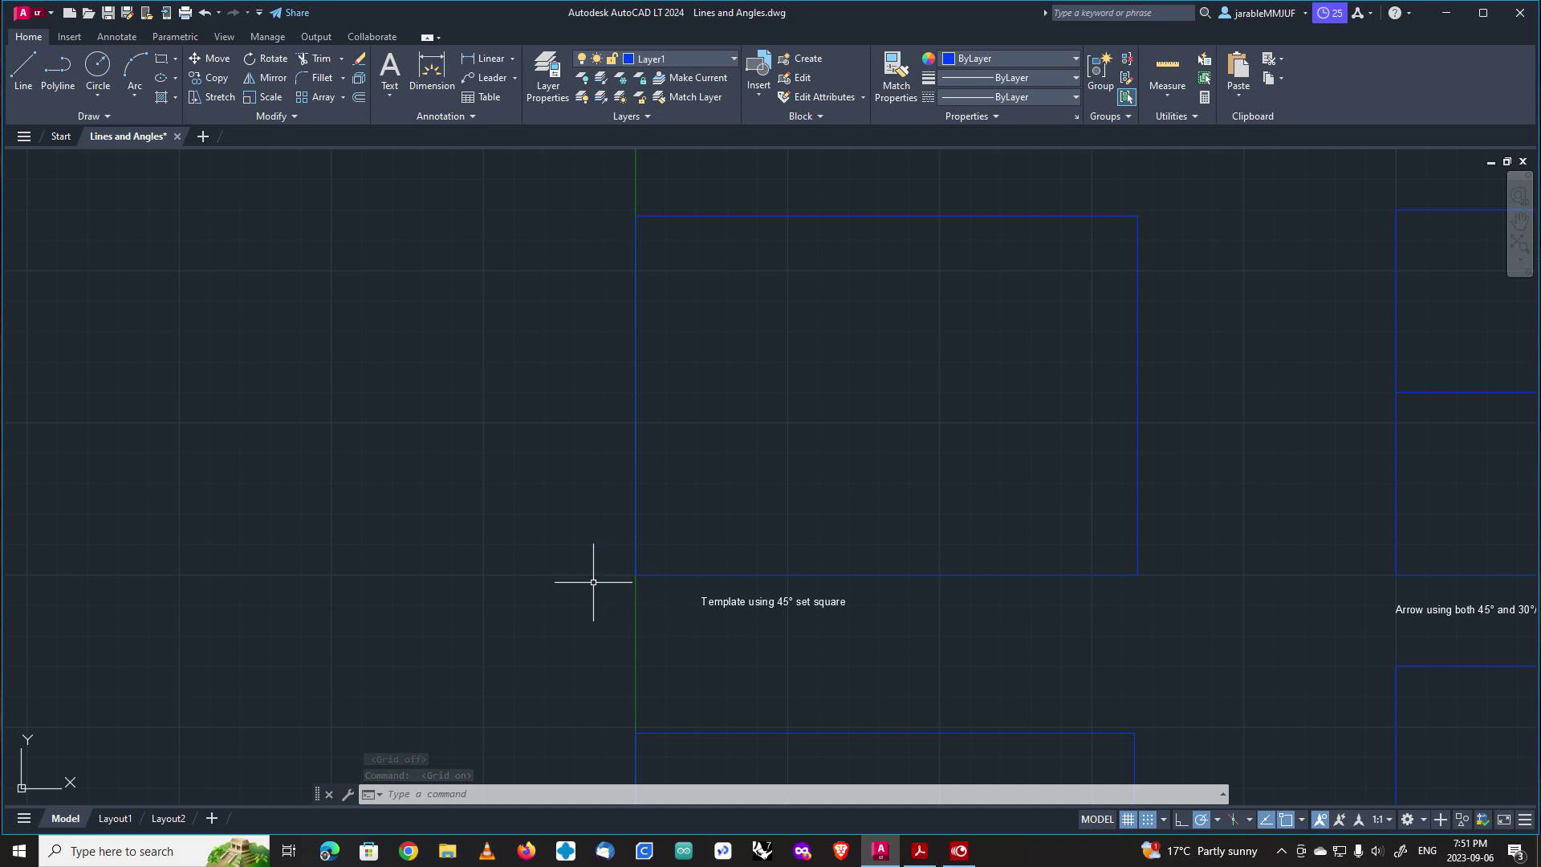
Check the template dimensions in the reference PDF 1 lines and angles, and return to the AutoCAD drawing.
left_click(920, 853)
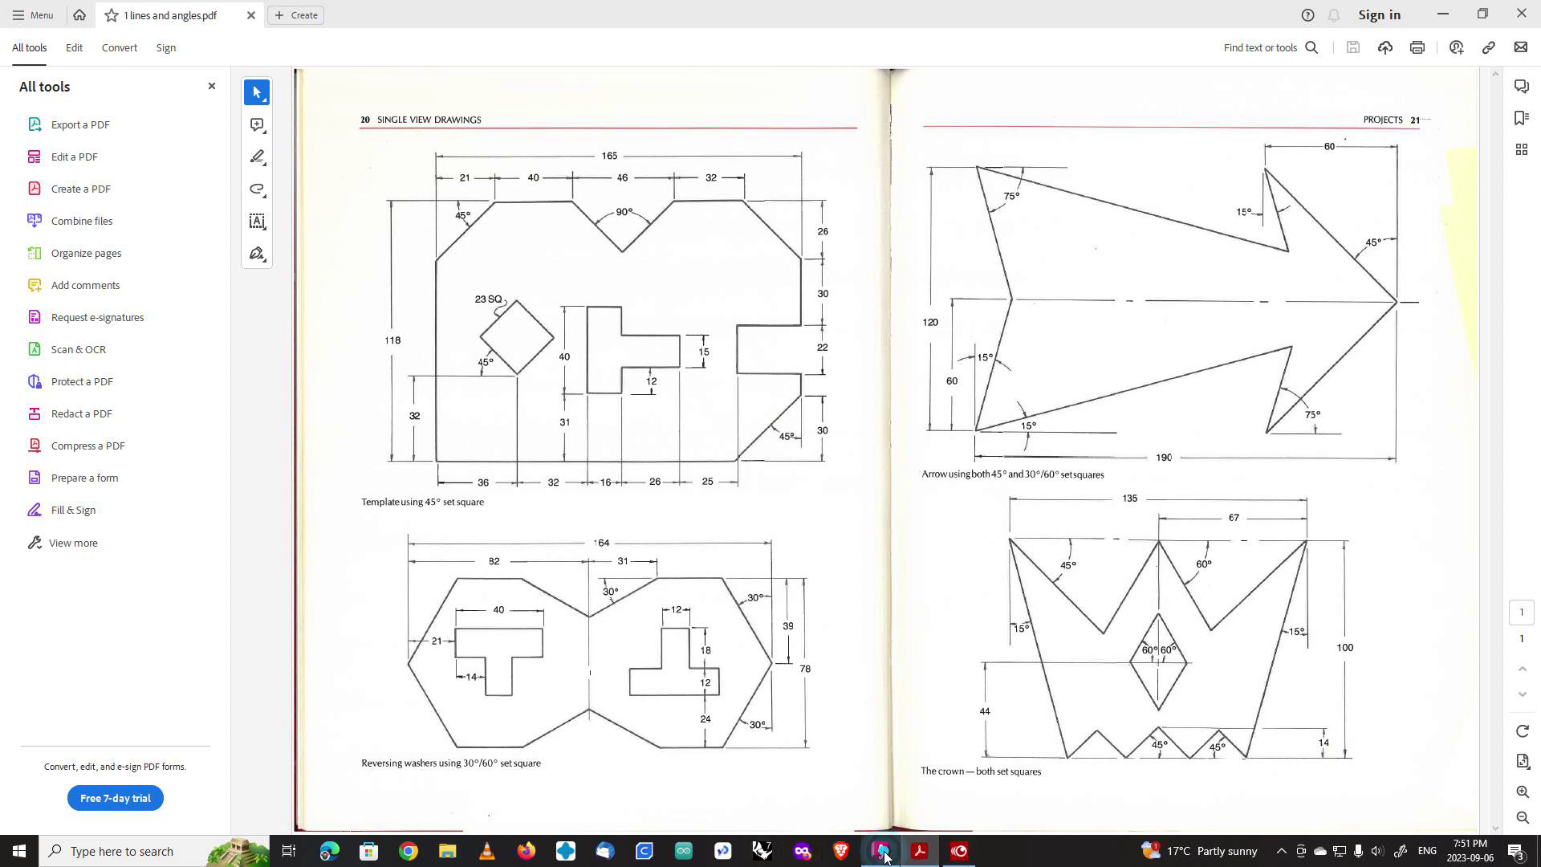
left_click(881, 852)
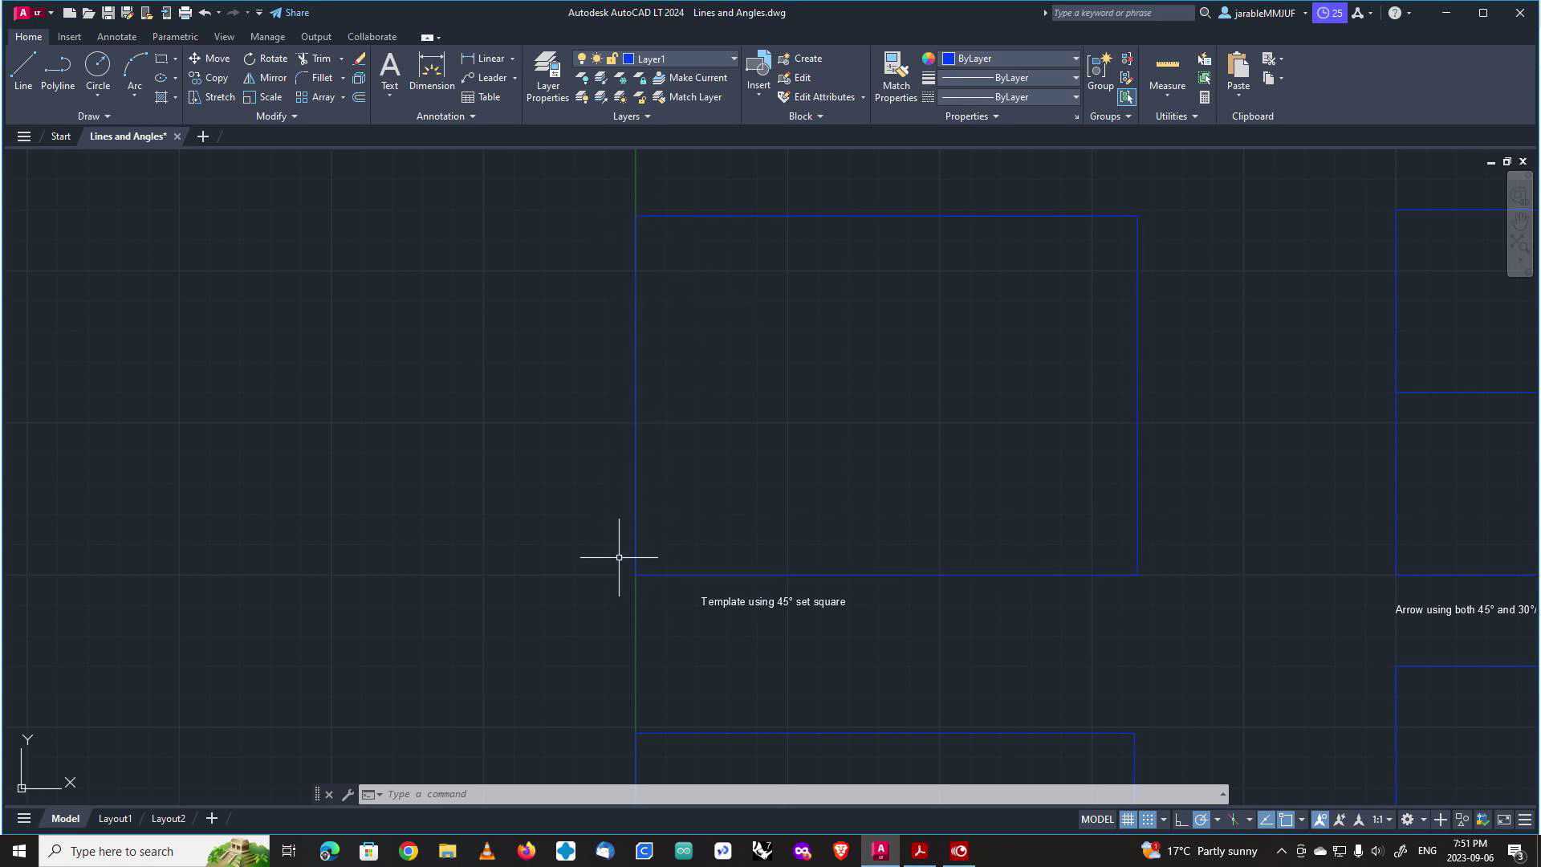
Set the grid X and Y spacing to 1 in the grid settings and accept the change.
scroll(620, 576, "up", 2)
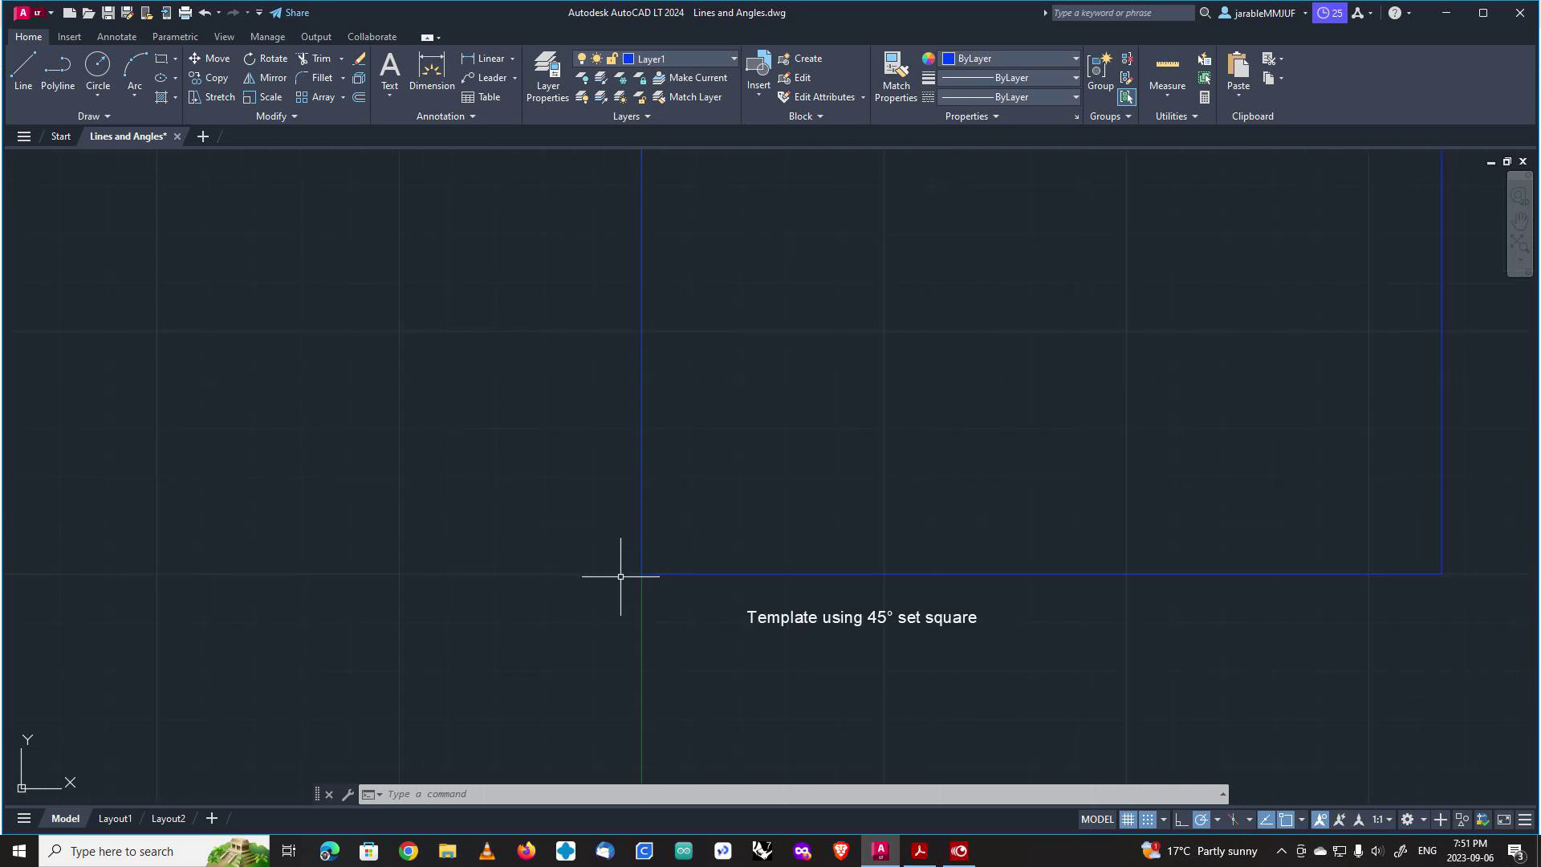
scroll(621, 576, "up", 1)
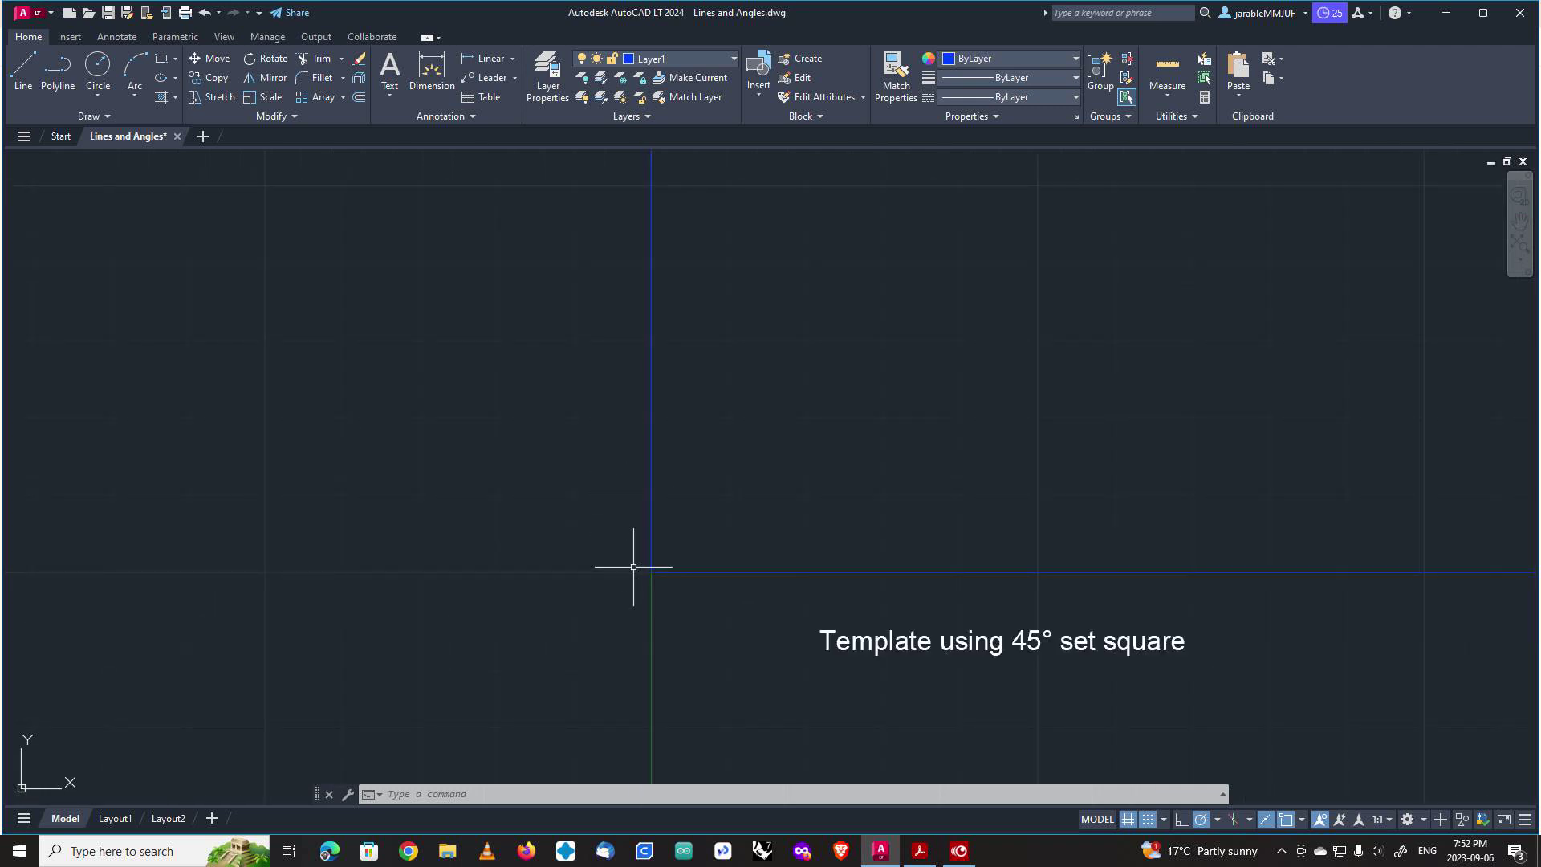
right_click(1129, 818)
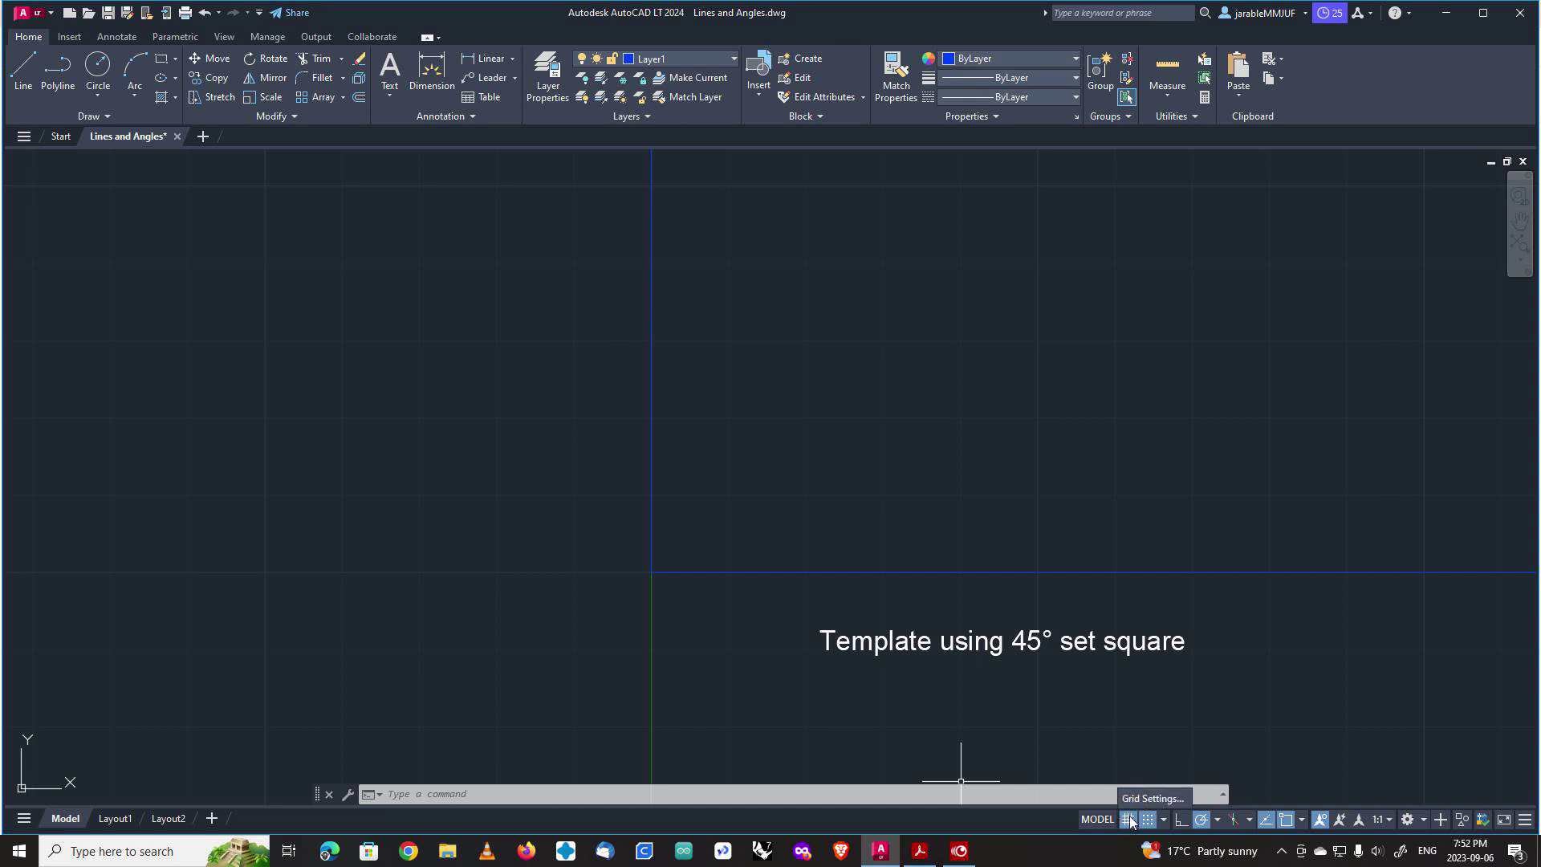
left_click(1138, 798)
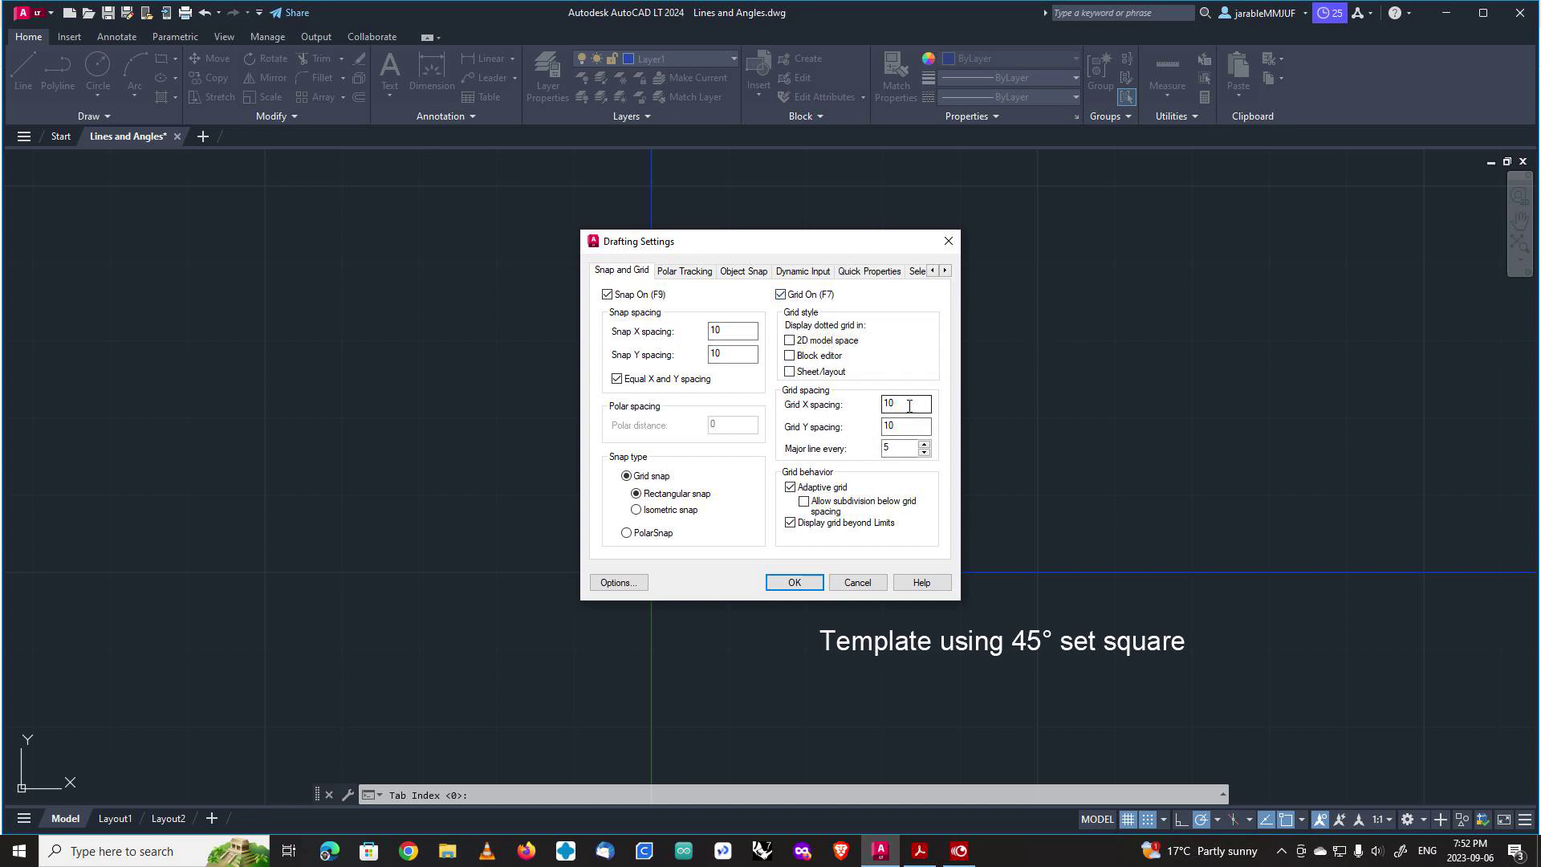
left_click_drag(909, 406, 845, 408)
type("1")
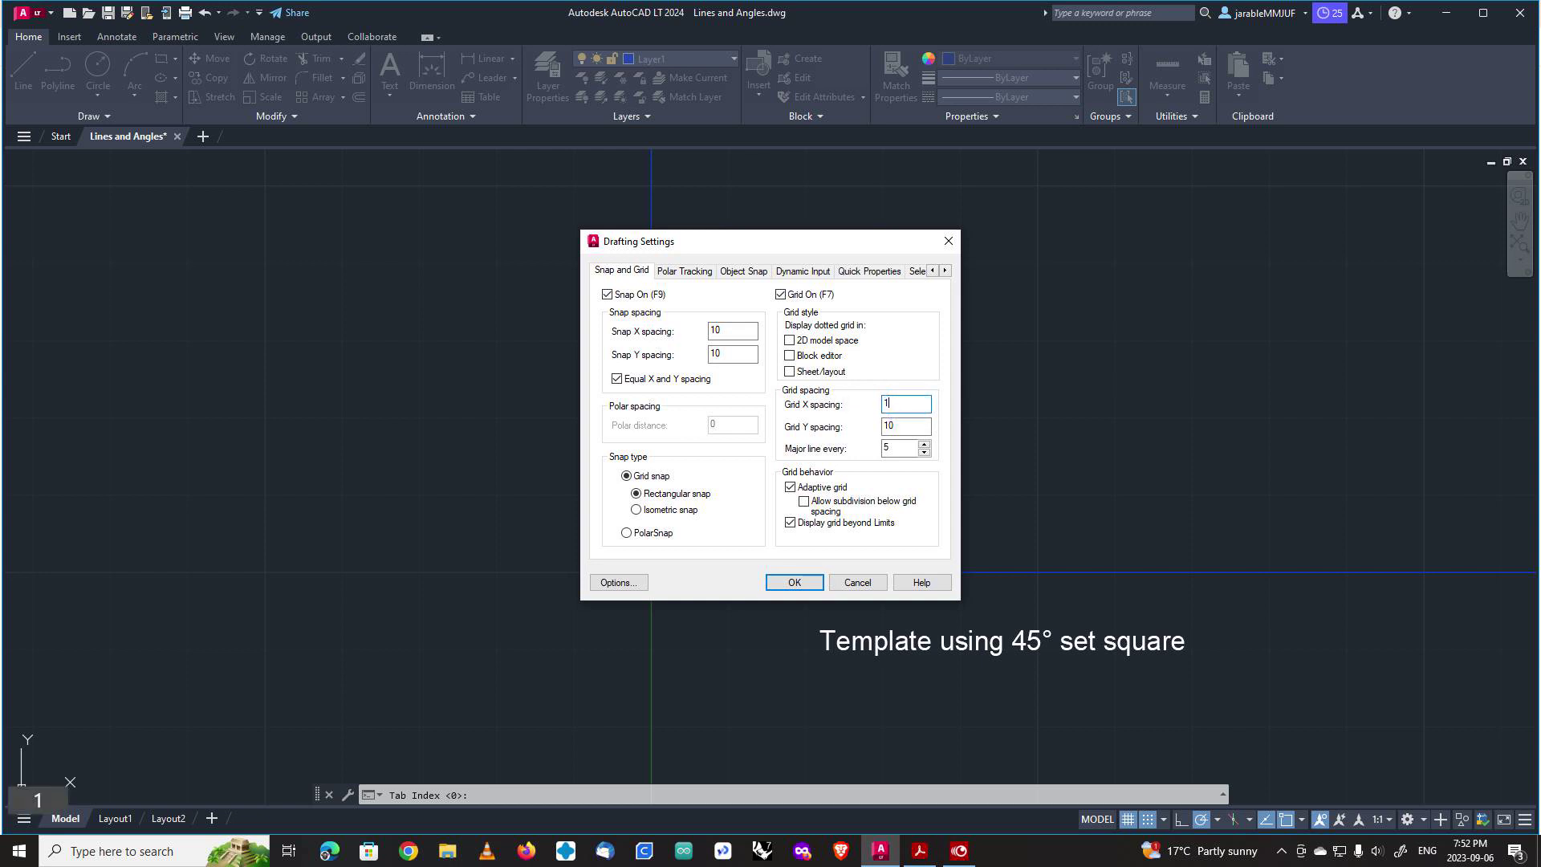
left_click_drag(909, 425, 853, 422)
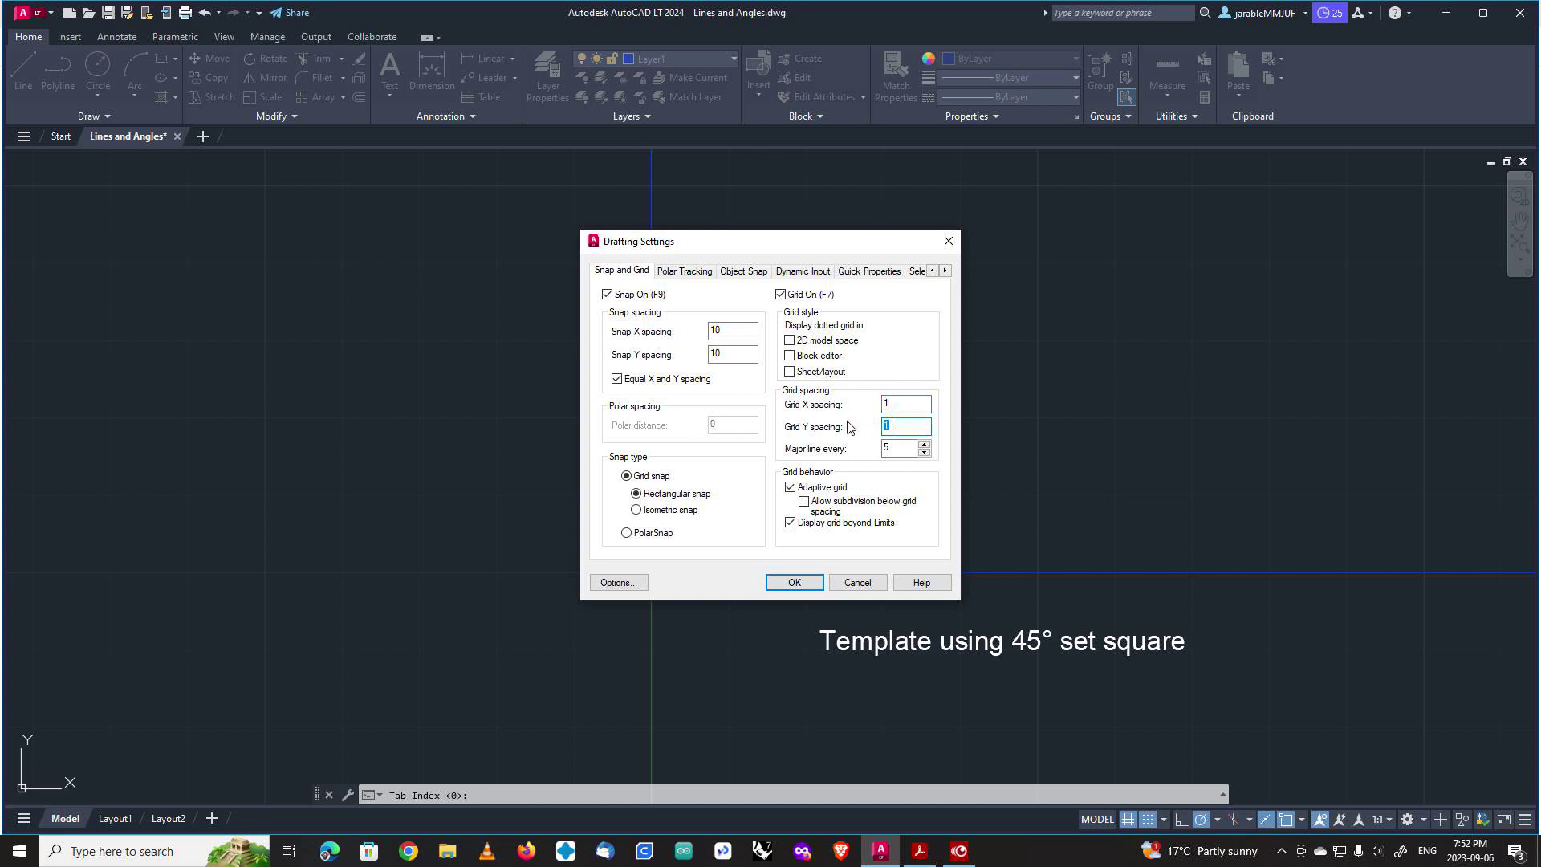
left_click(792, 580)
Inspect the finer grid around the template's lower-left corner, hiding it and showing it again.
scroll(665, 577, "up", 5)
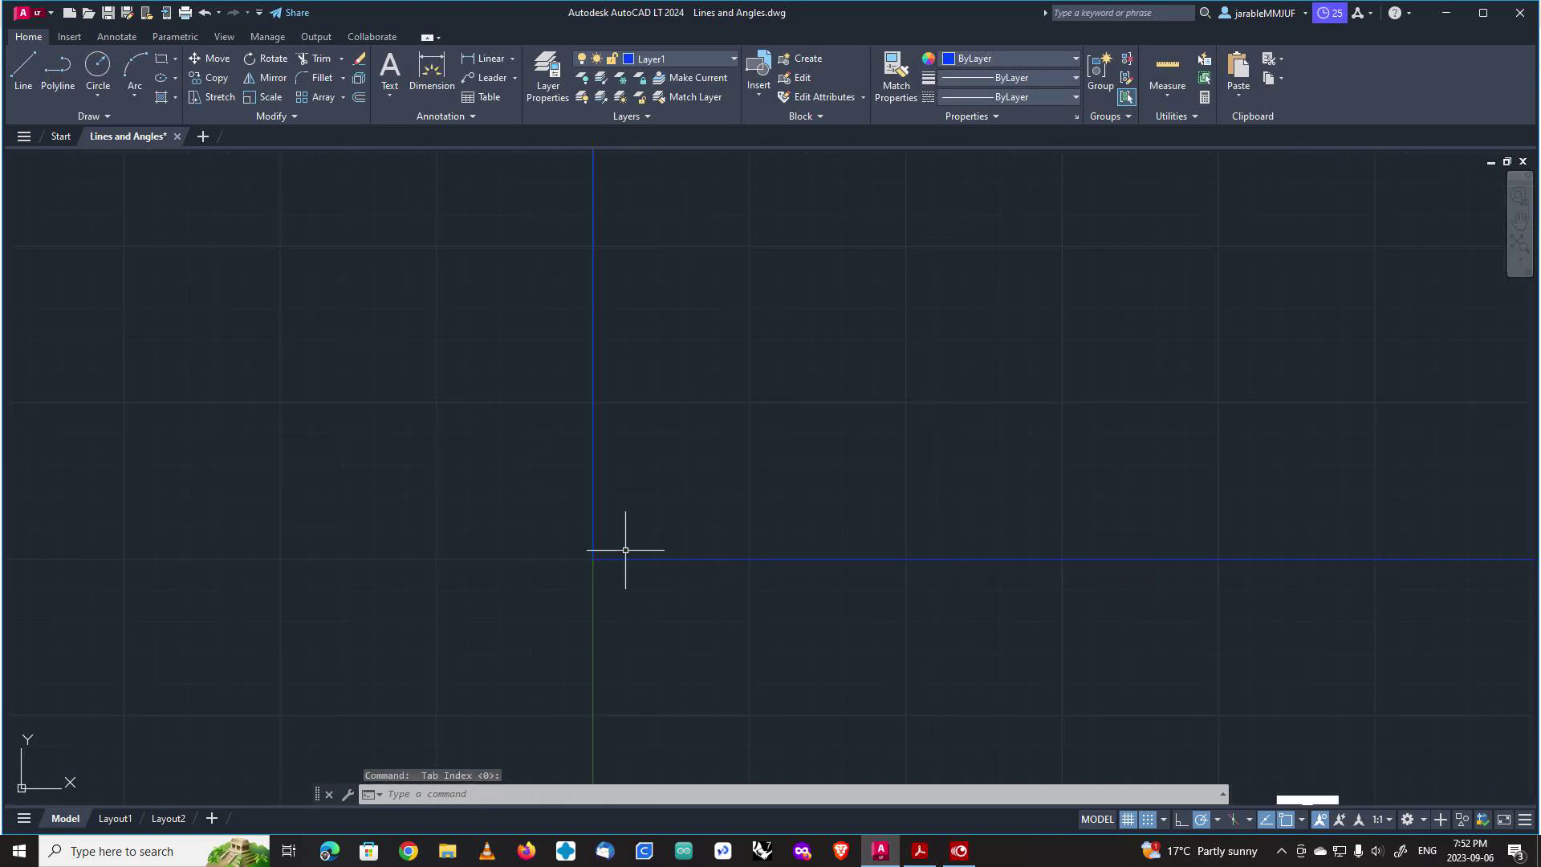
scroll(628, 548, "down", 4)
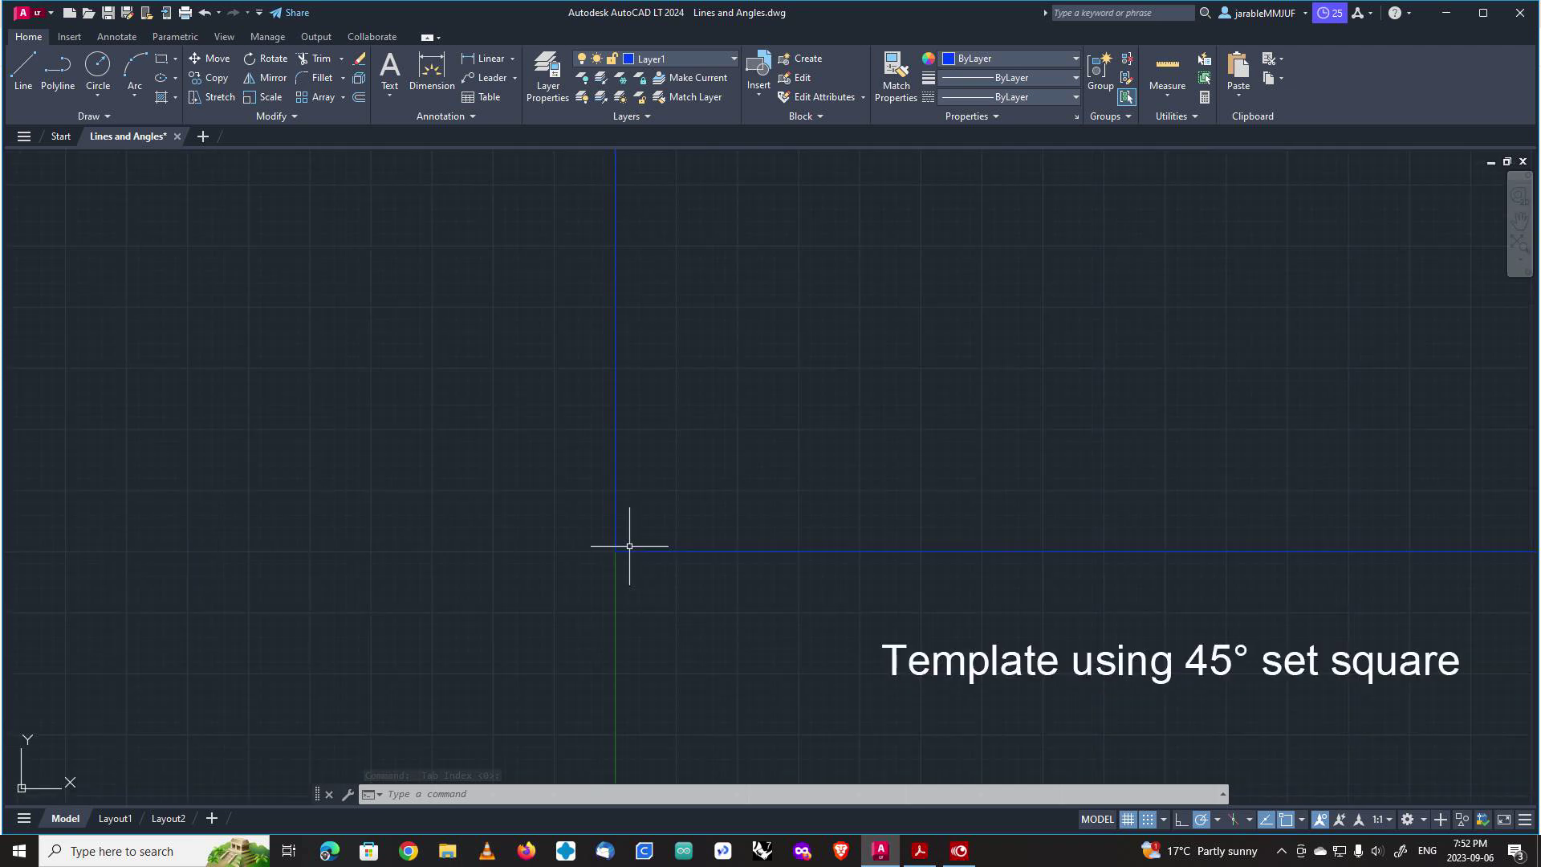
scroll(628, 347, "down", 4)
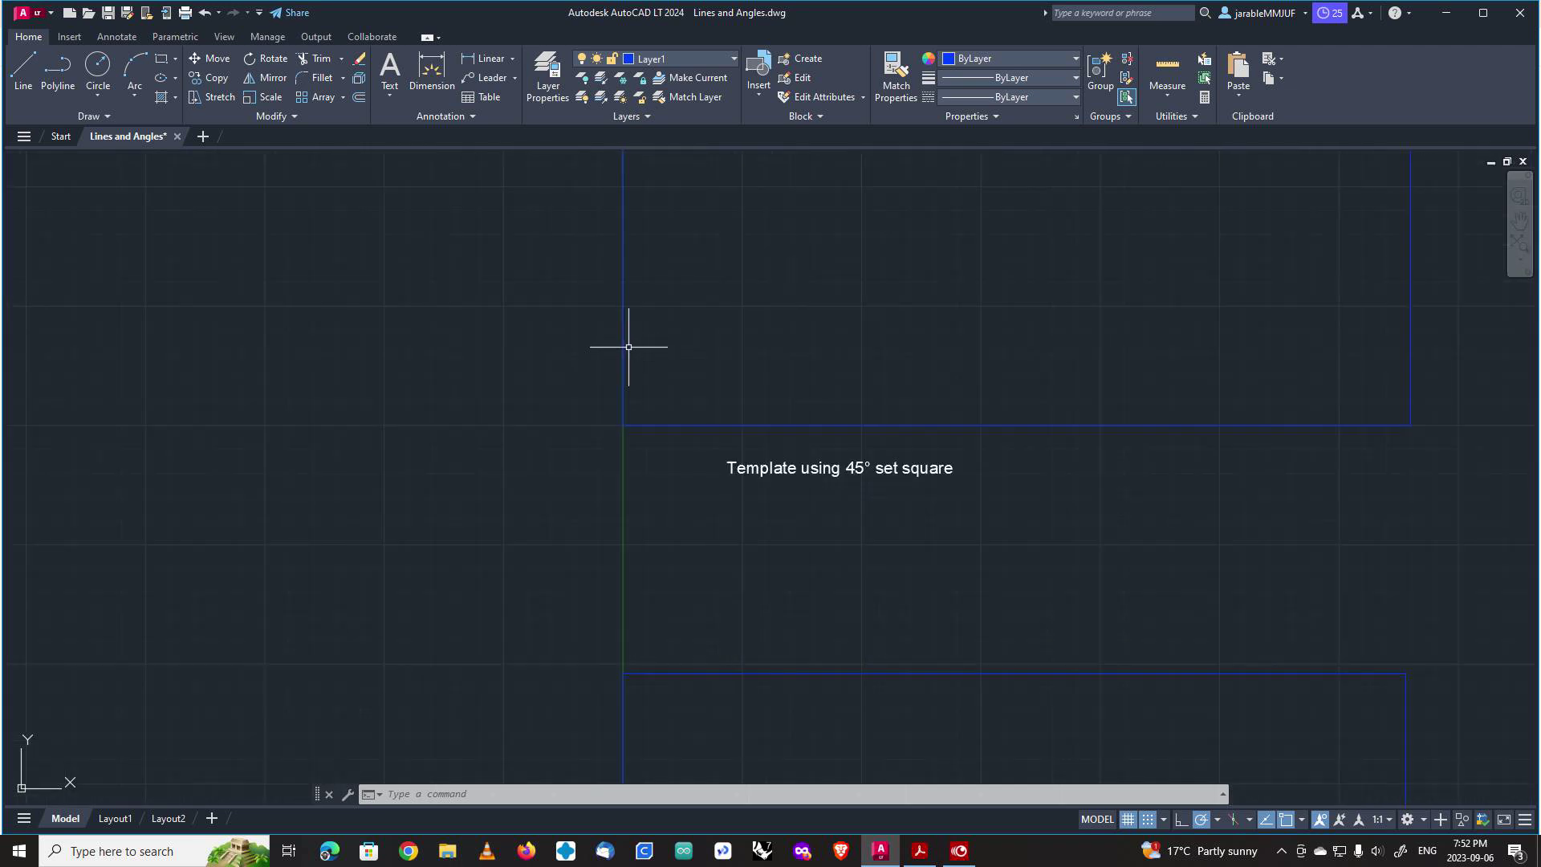
middle_click_drag(712, 327, 675, 582)
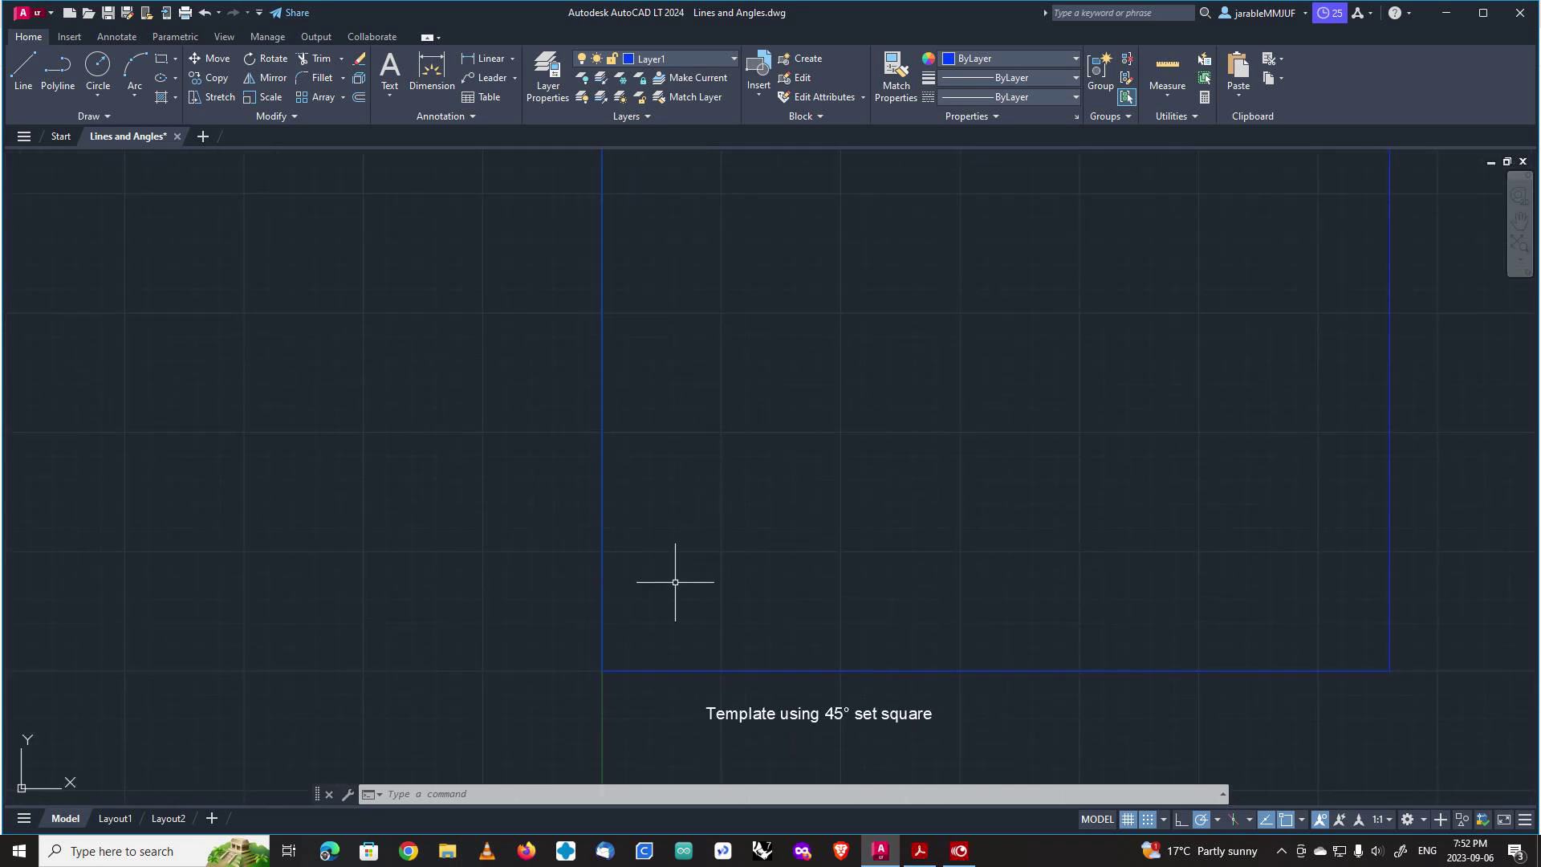
scroll(647, 629, "up", 2)
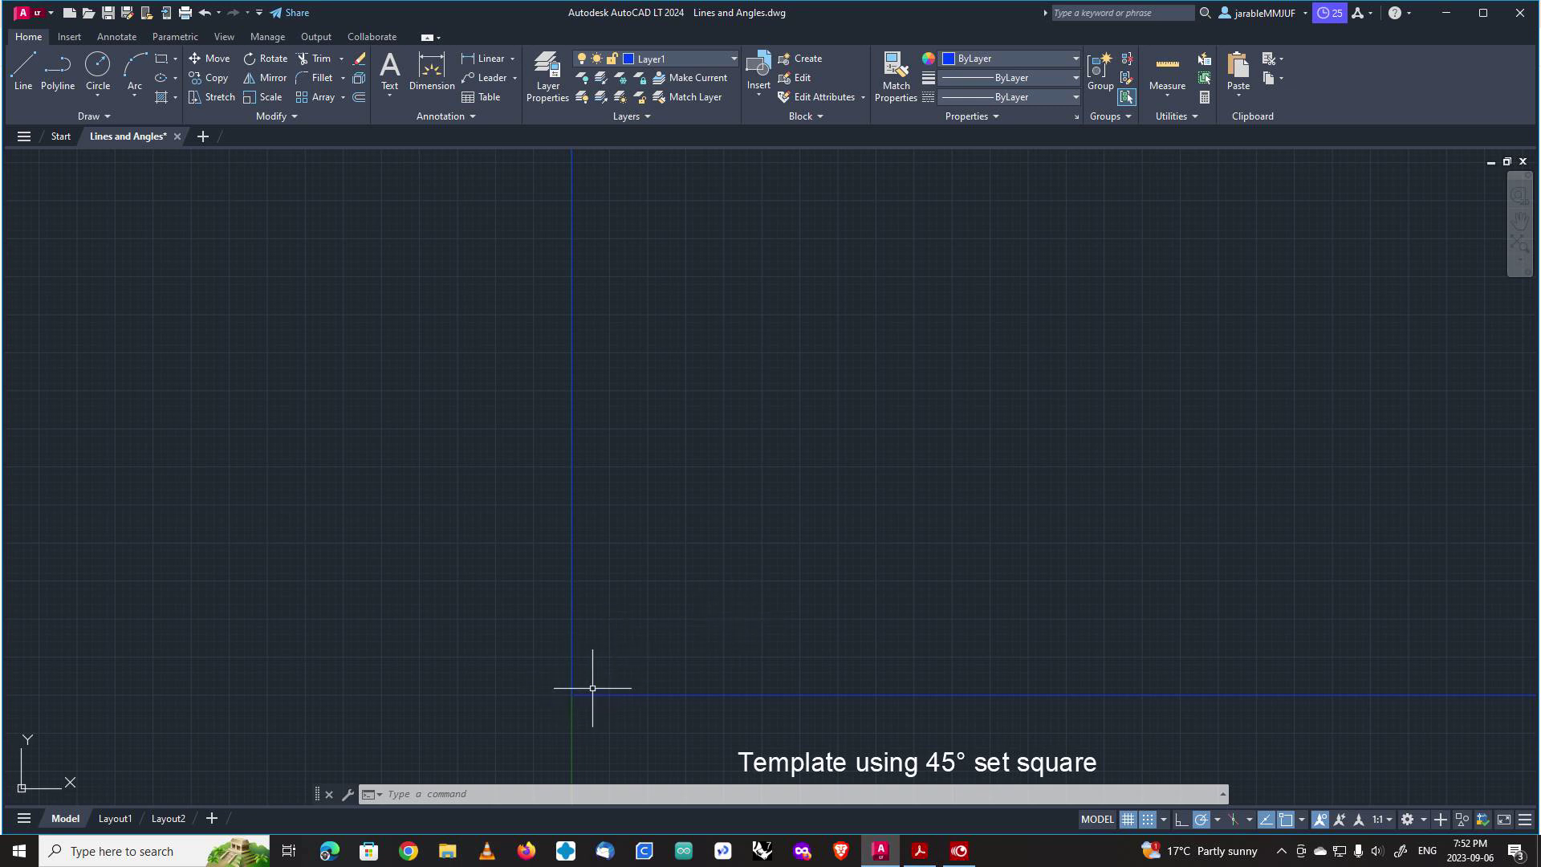
left_click(1127, 819)
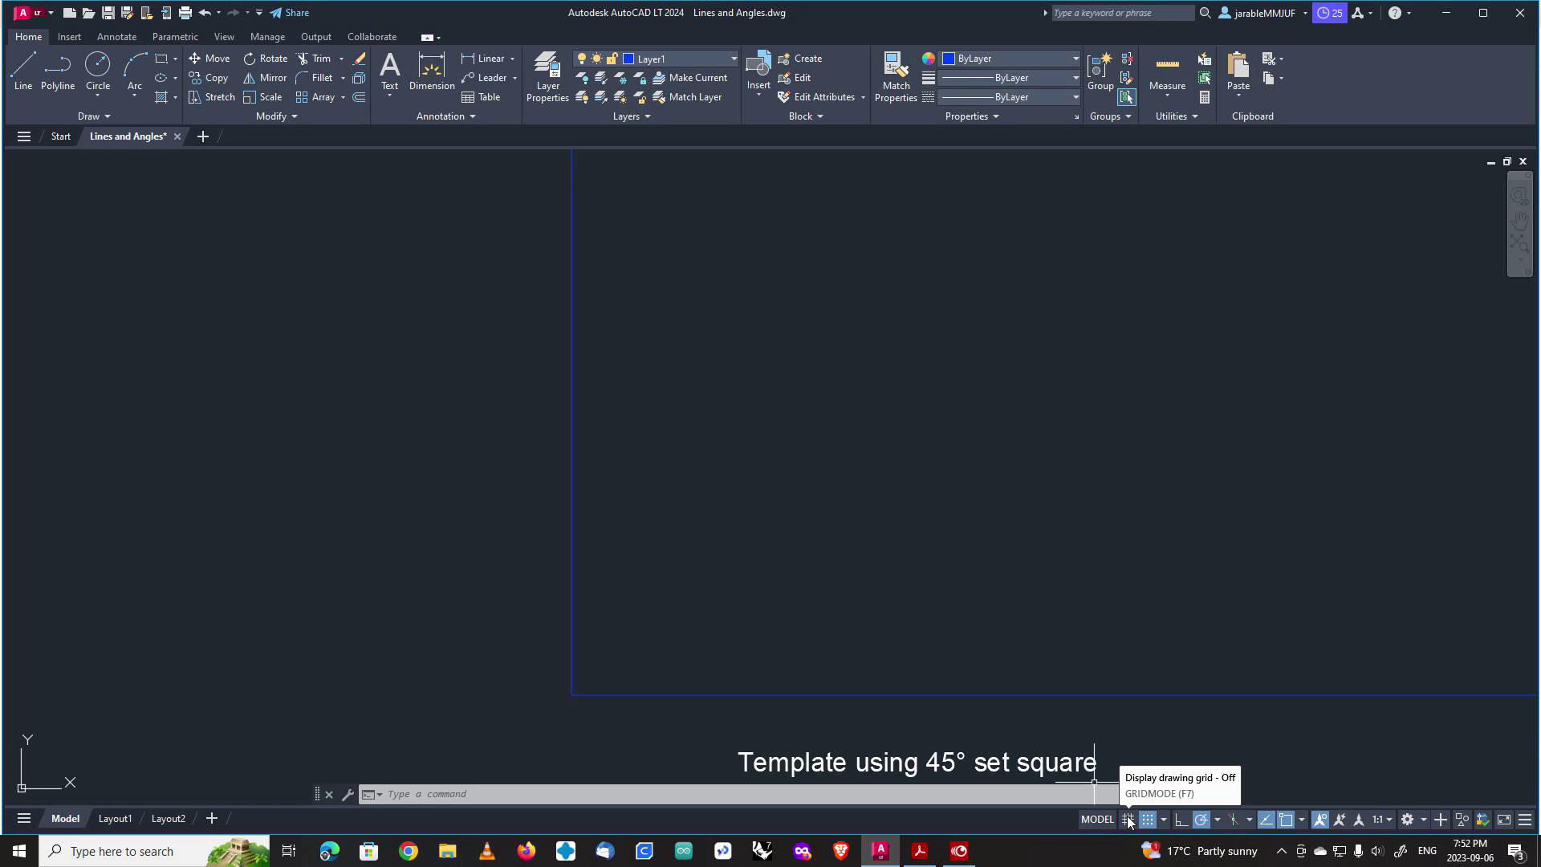
left_click(1128, 819)
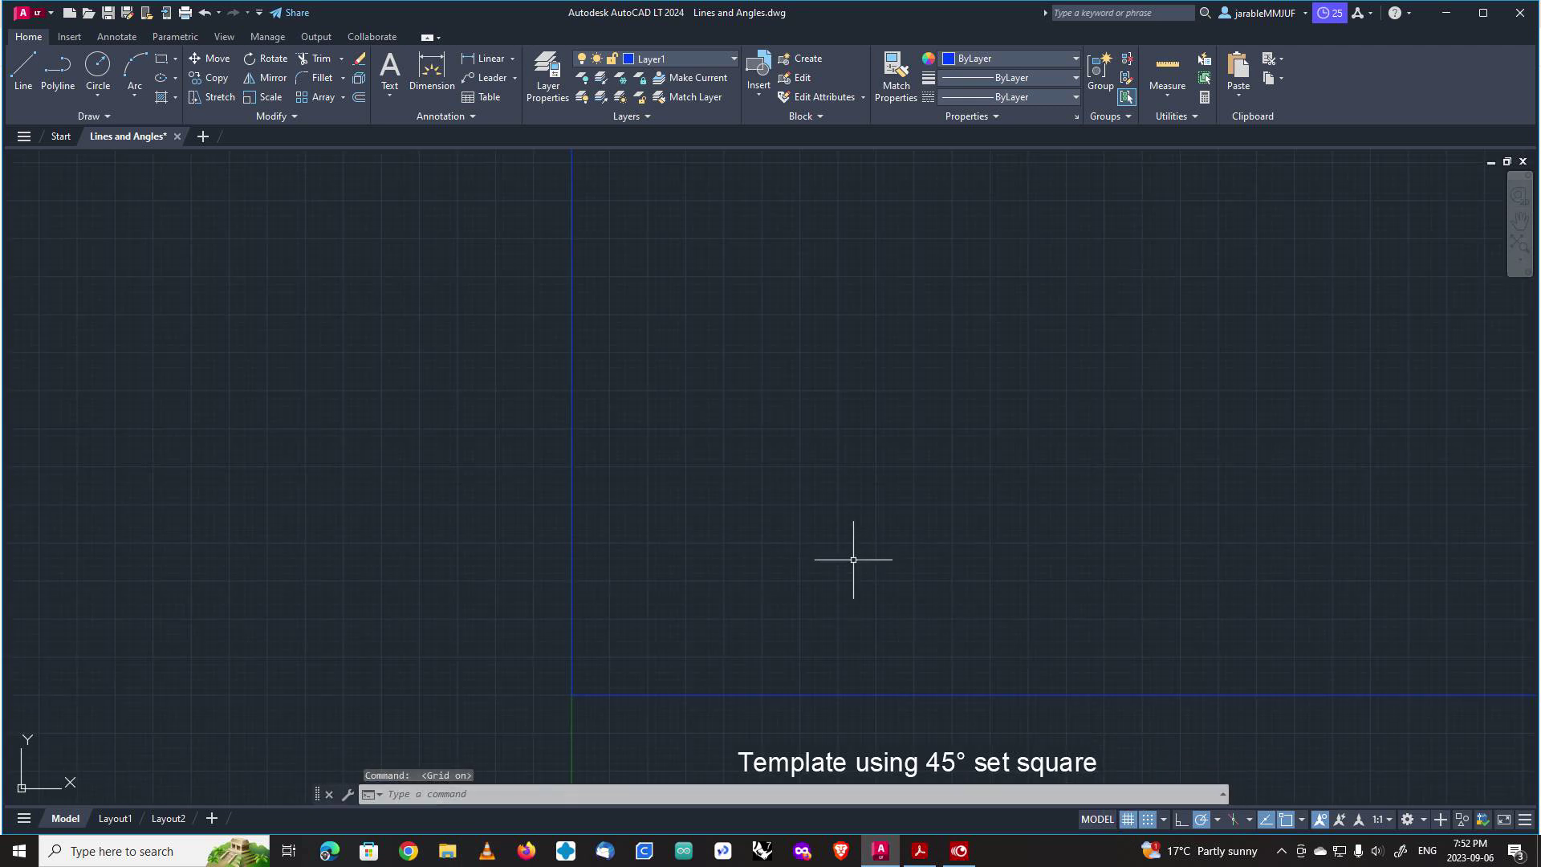
Review the command history with the grid hidden, and restore the grid display.
left_click(1128, 820)
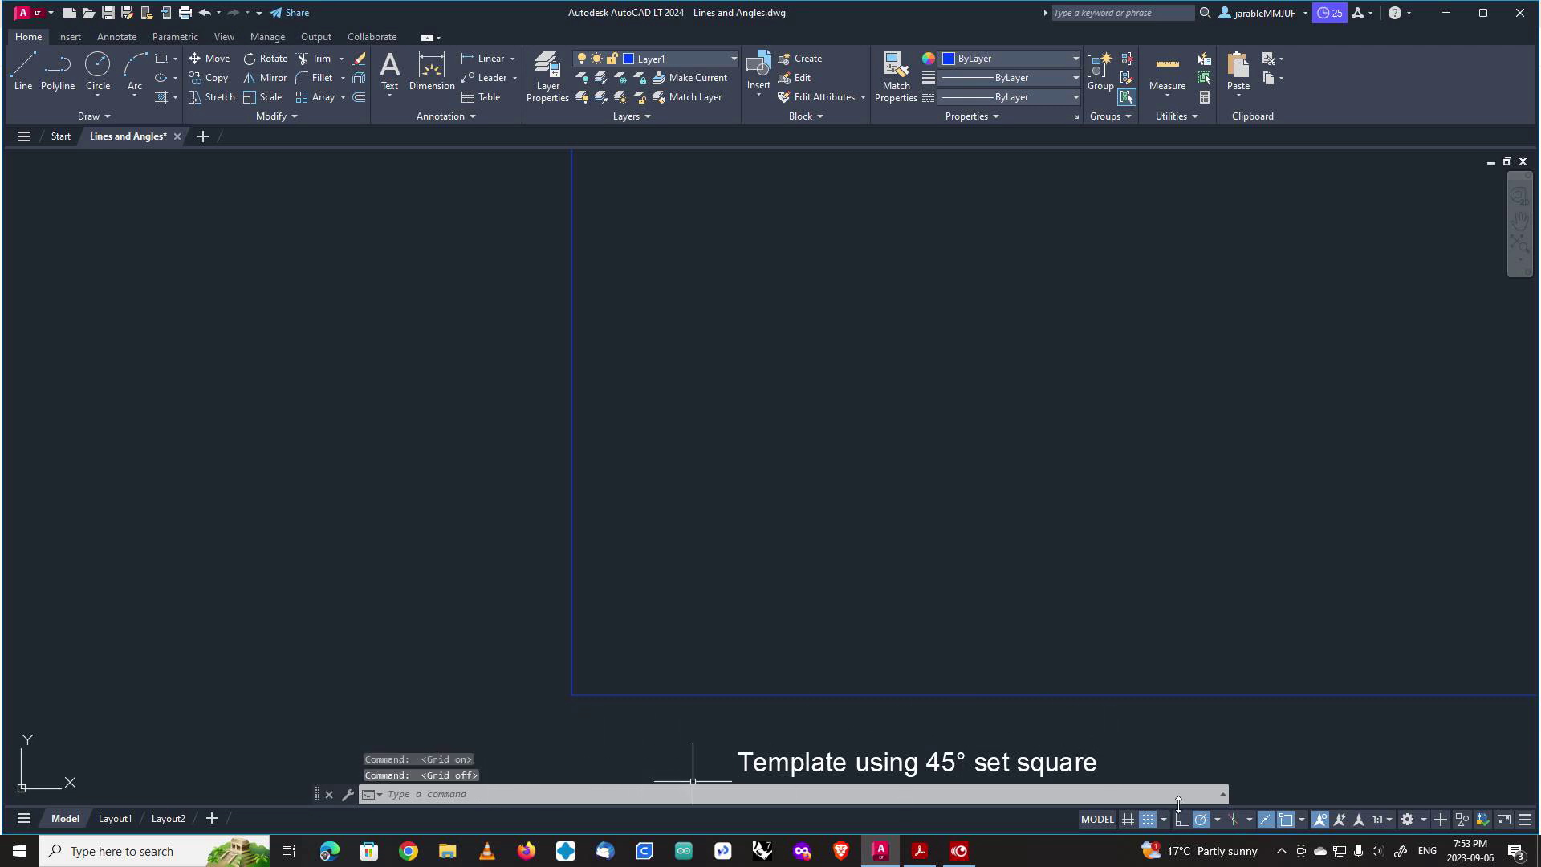
left_click(1223, 794)
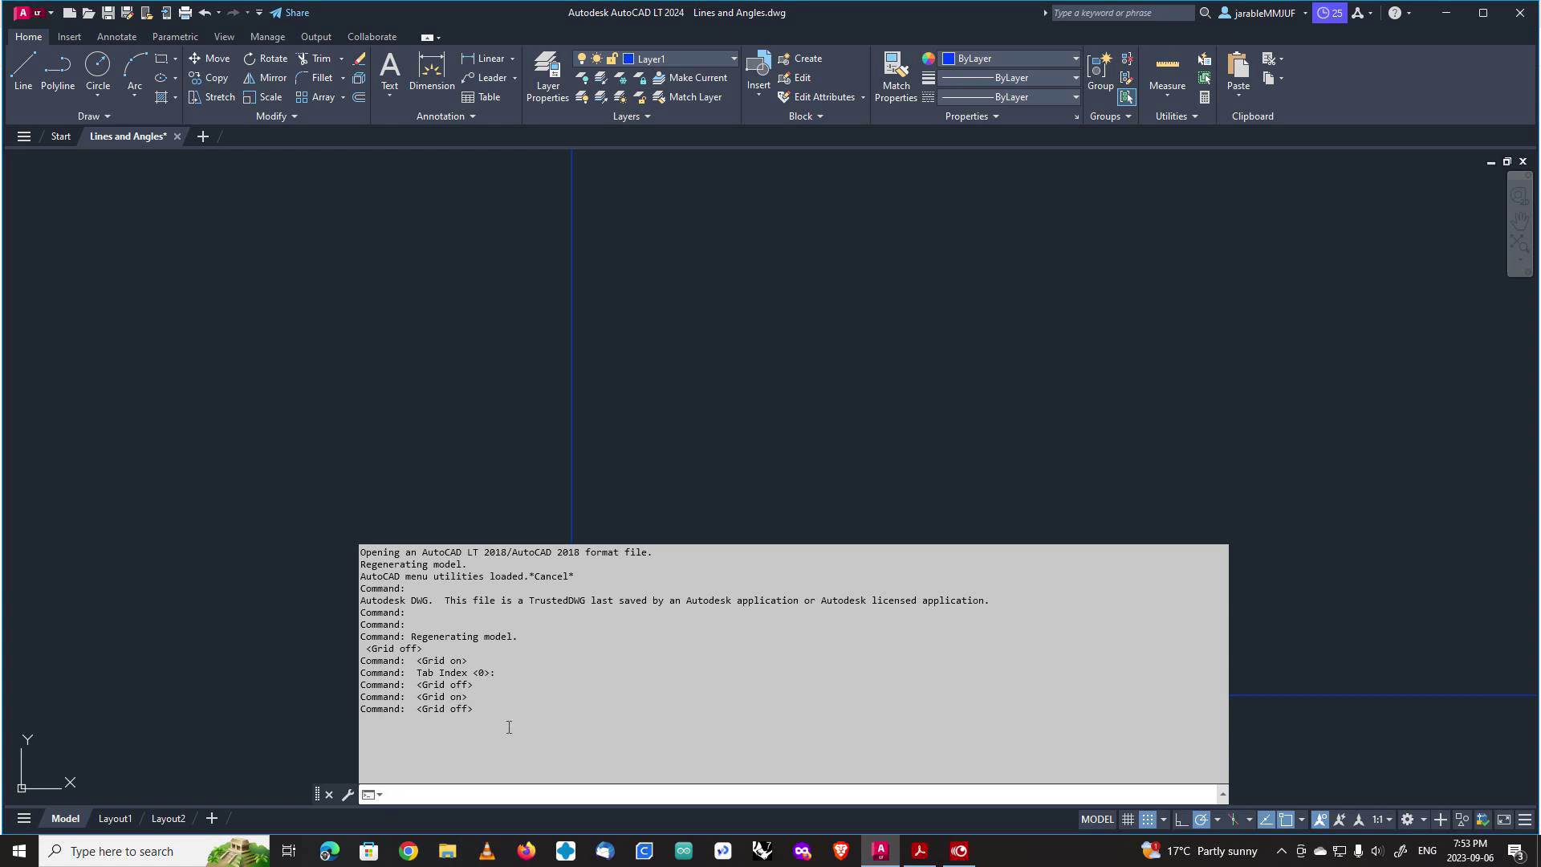
left_click(1223, 795)
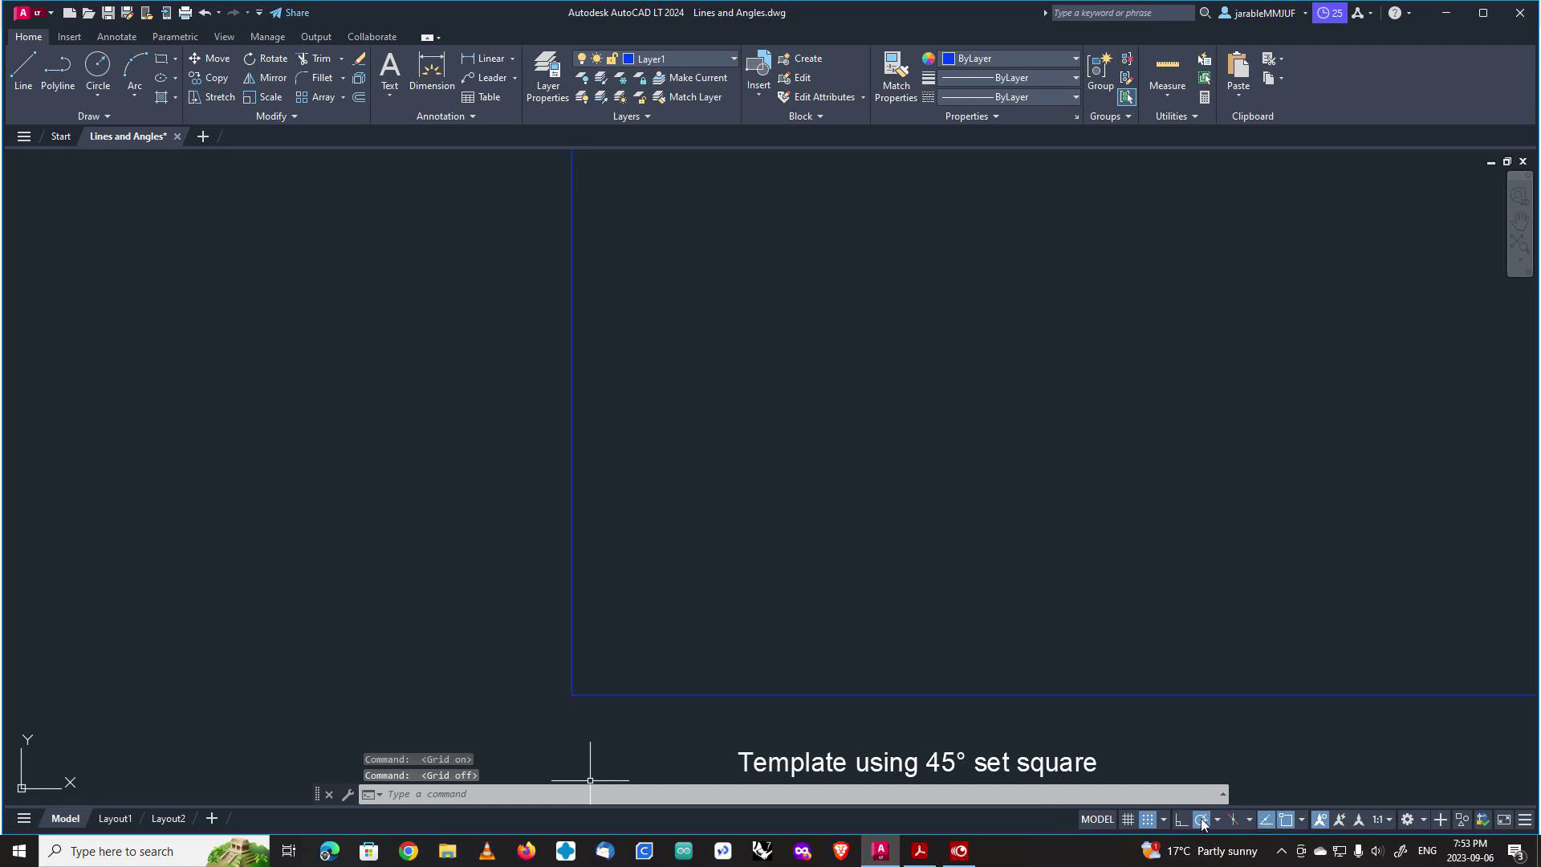
left_click(1128, 820)
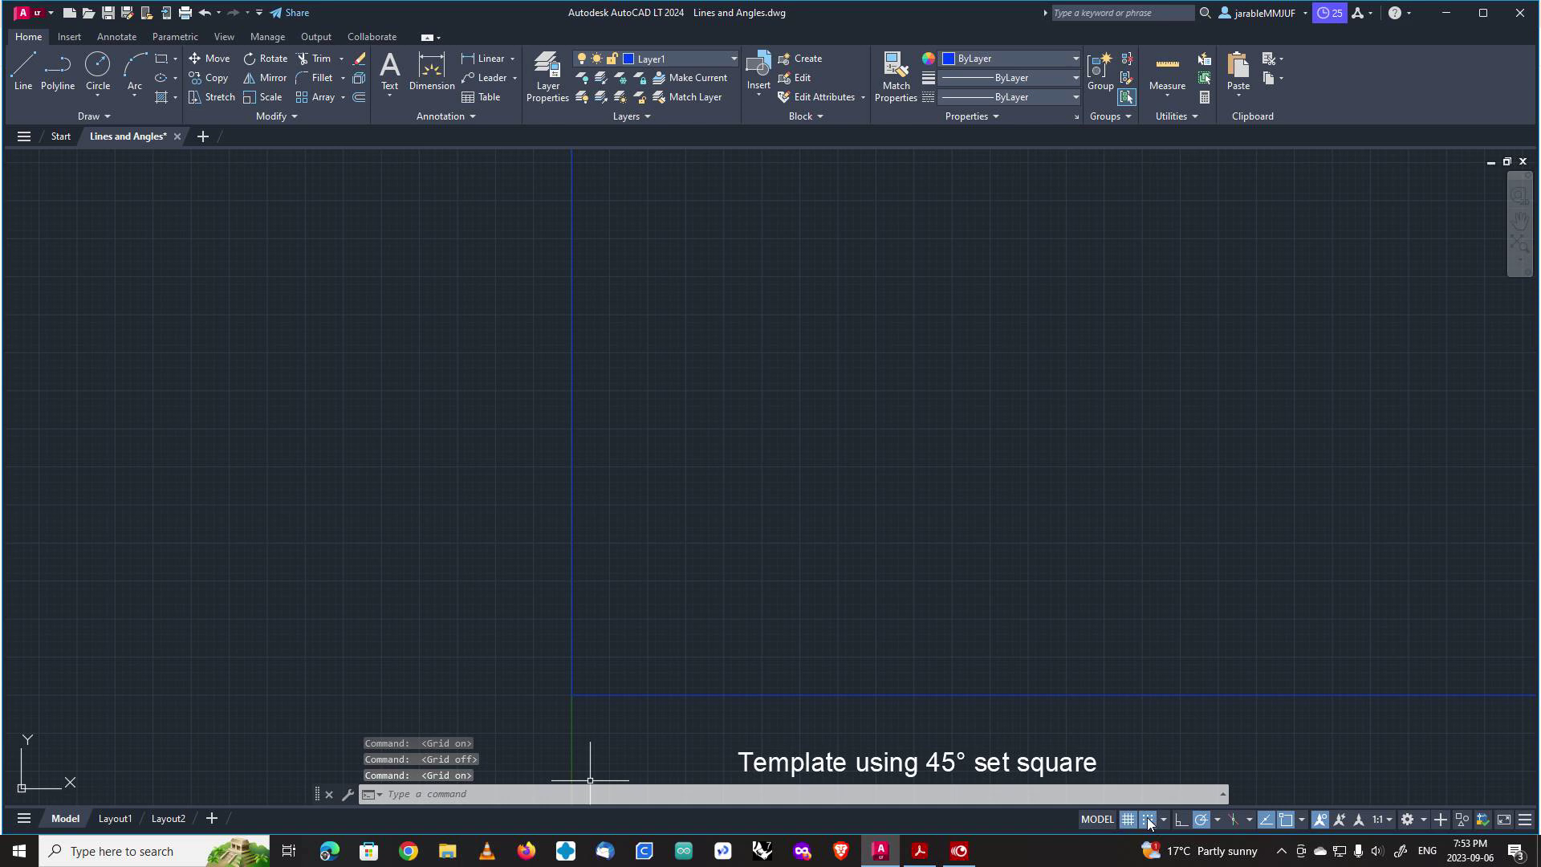
Check the snap spacing in the snap settings and accept the dialog.
left_click(1162, 820)
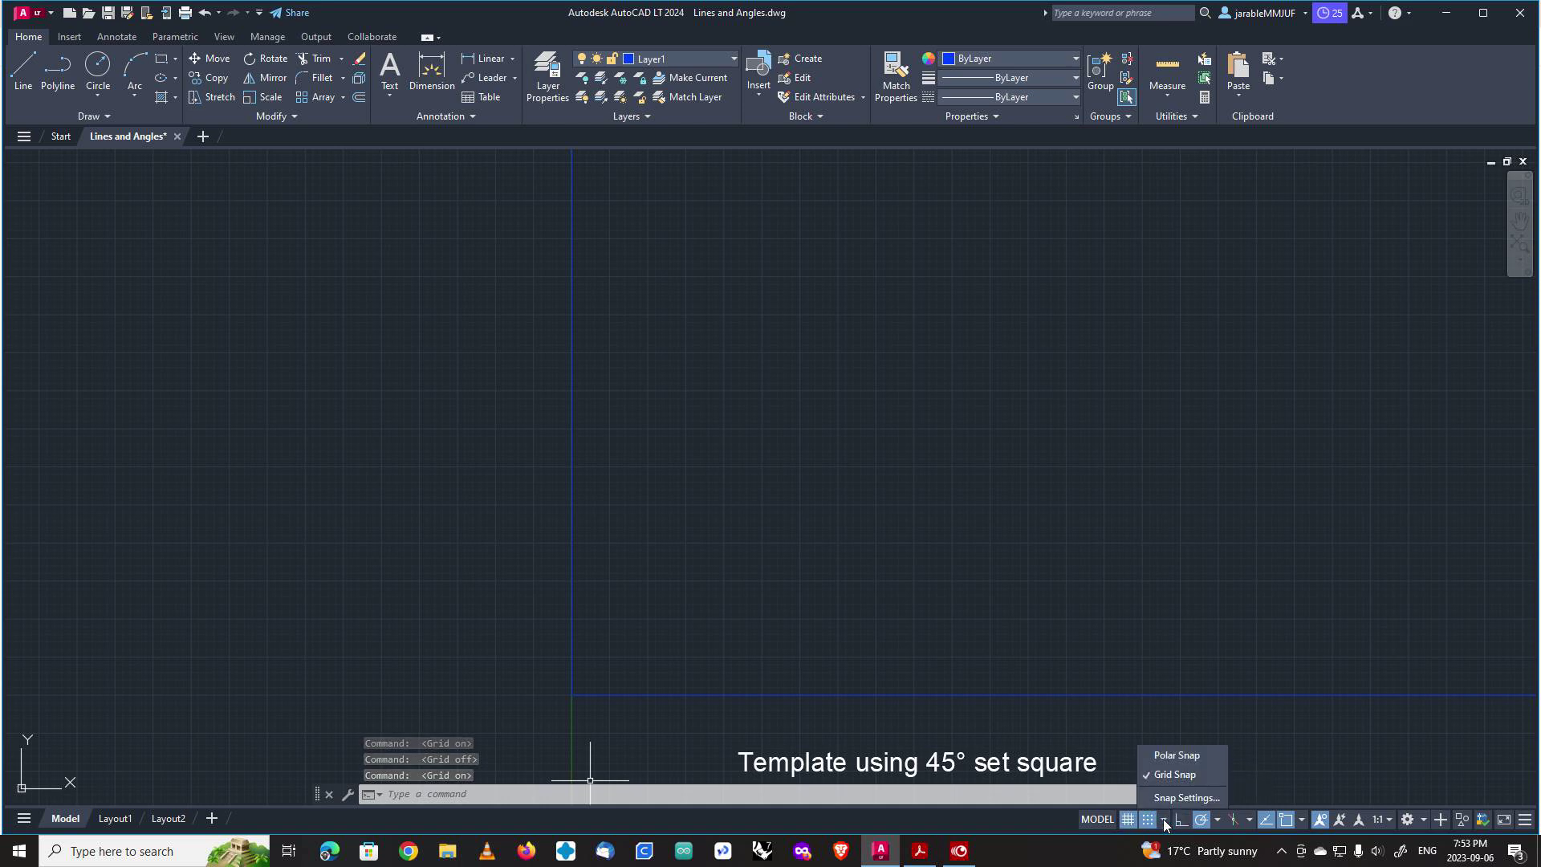
left_click(1179, 798)
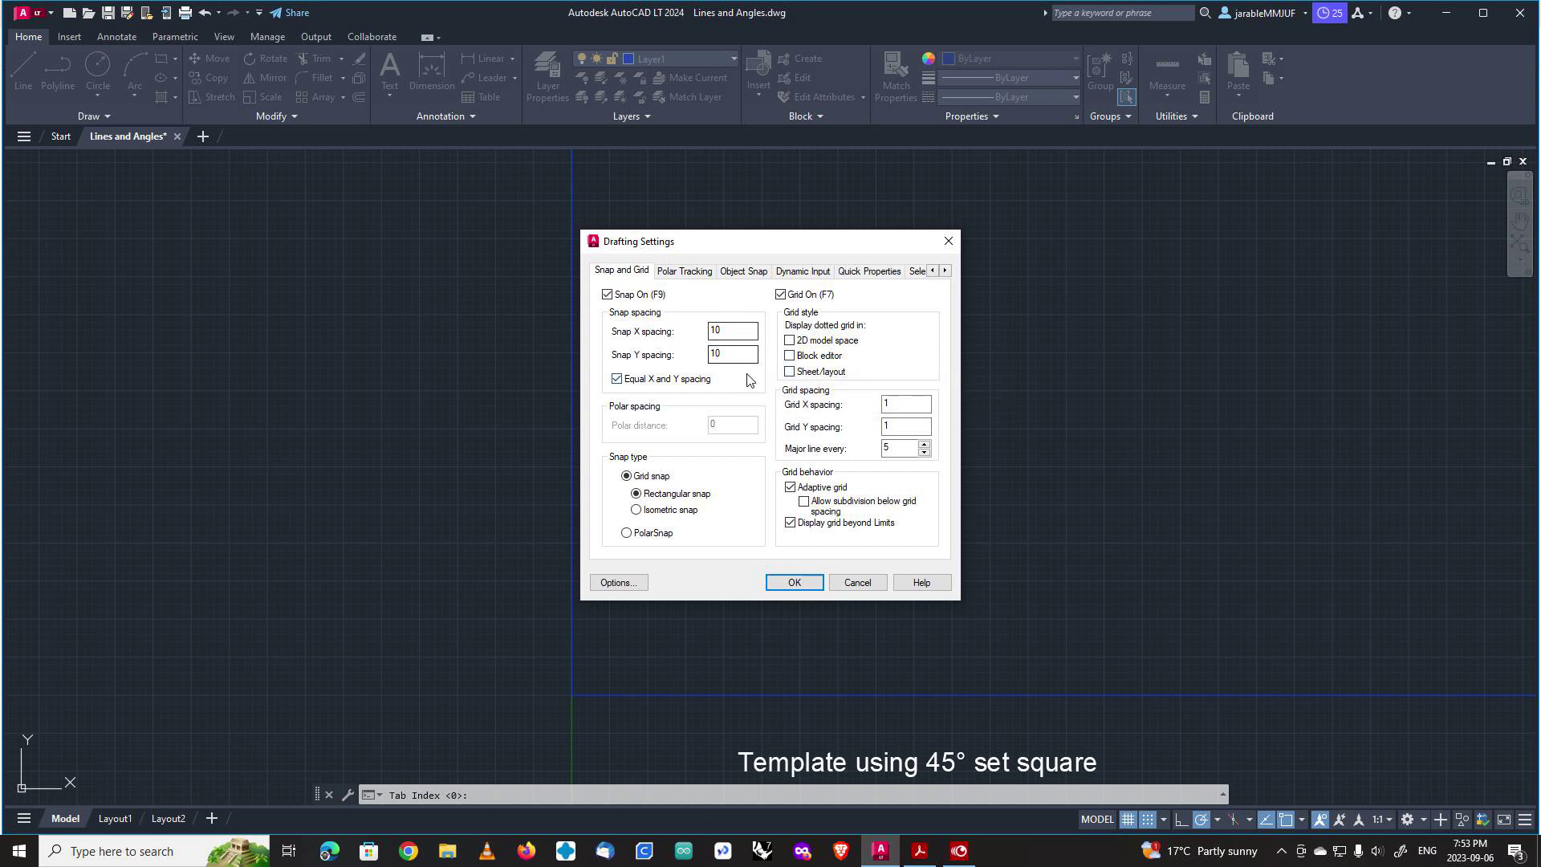
left_click(794, 581)
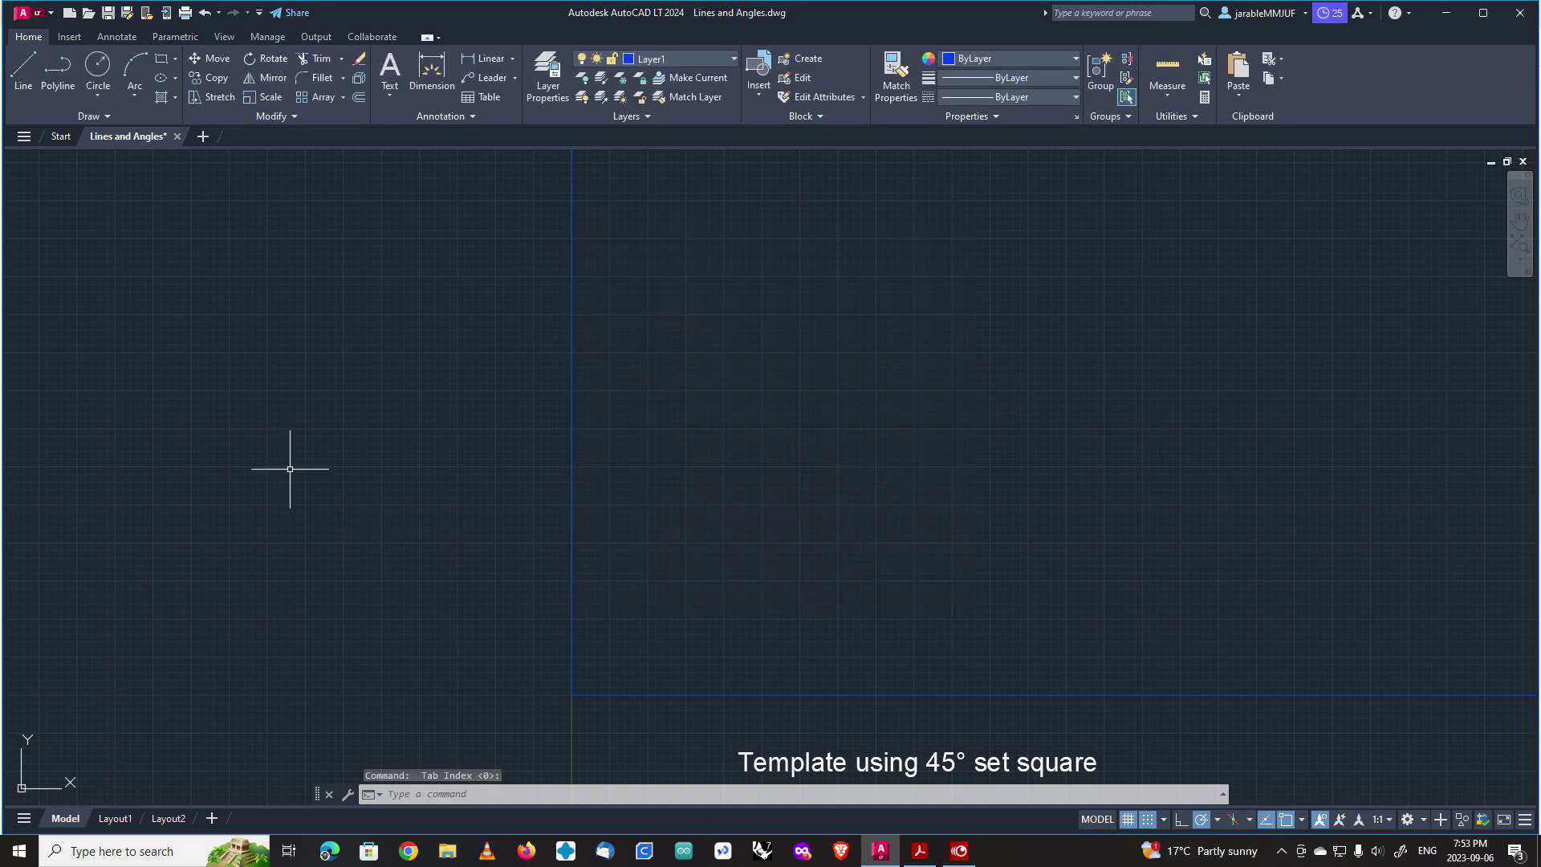
Draw a stepped practice line of 10-unit segments going up, across and up inside the template's lower-left corner, and erase it.
left_click(24, 68)
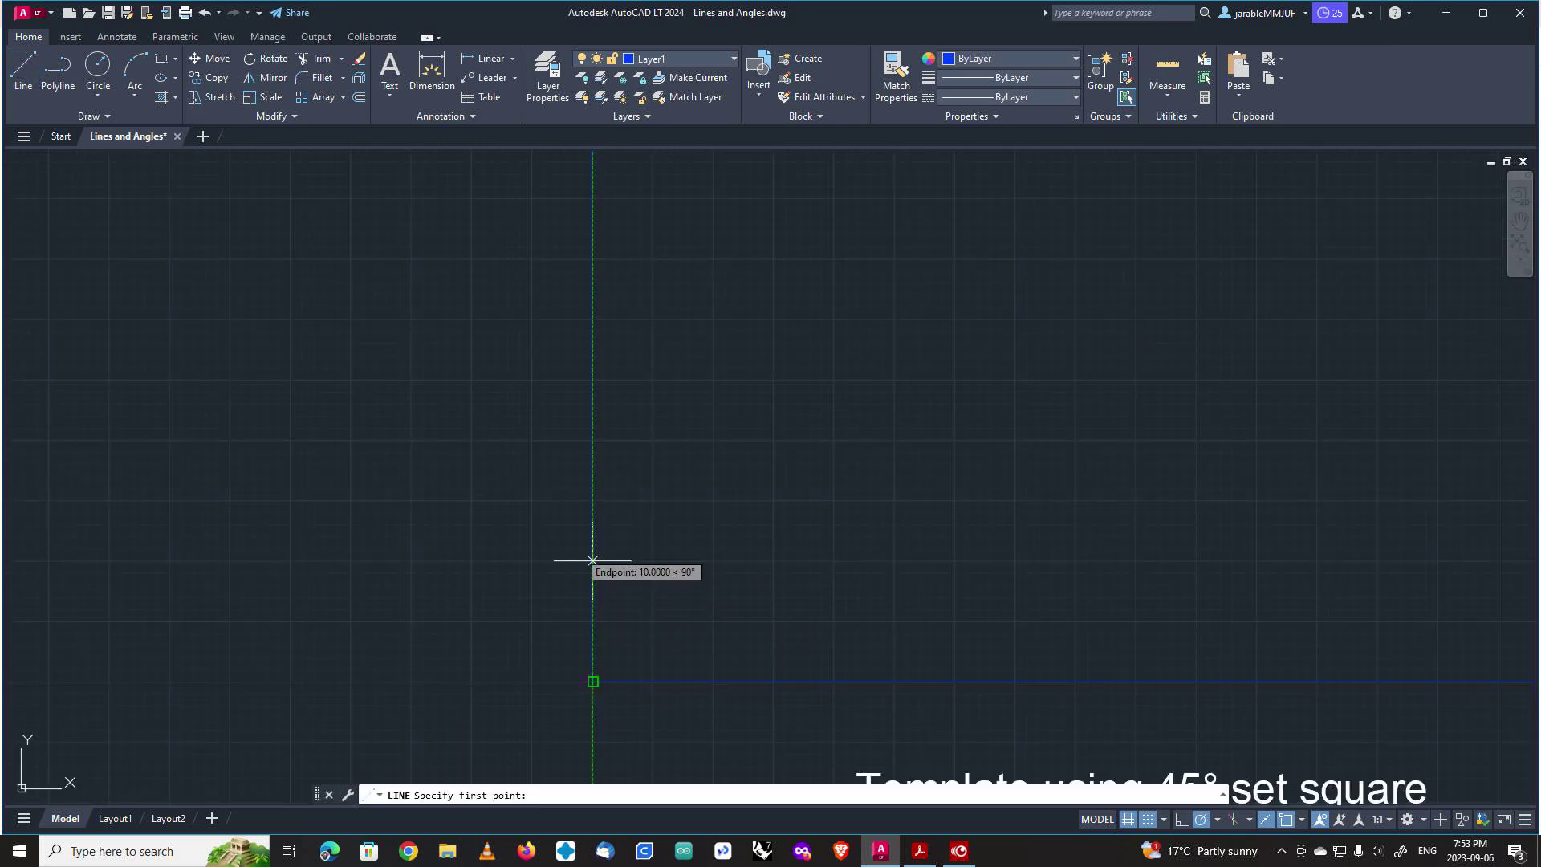
left_click(713, 560)
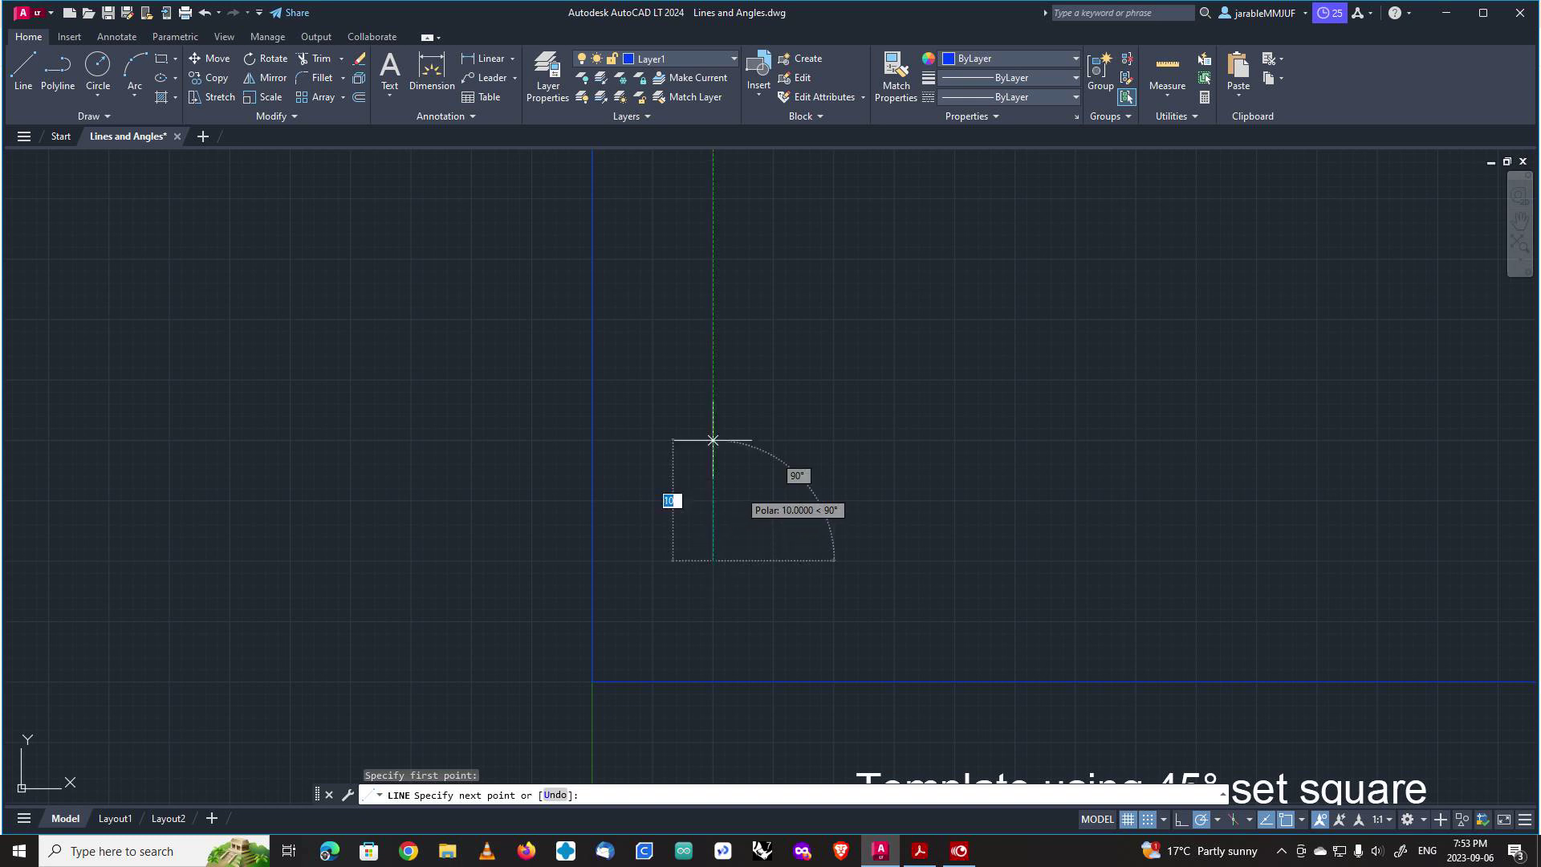
left_click(713, 440)
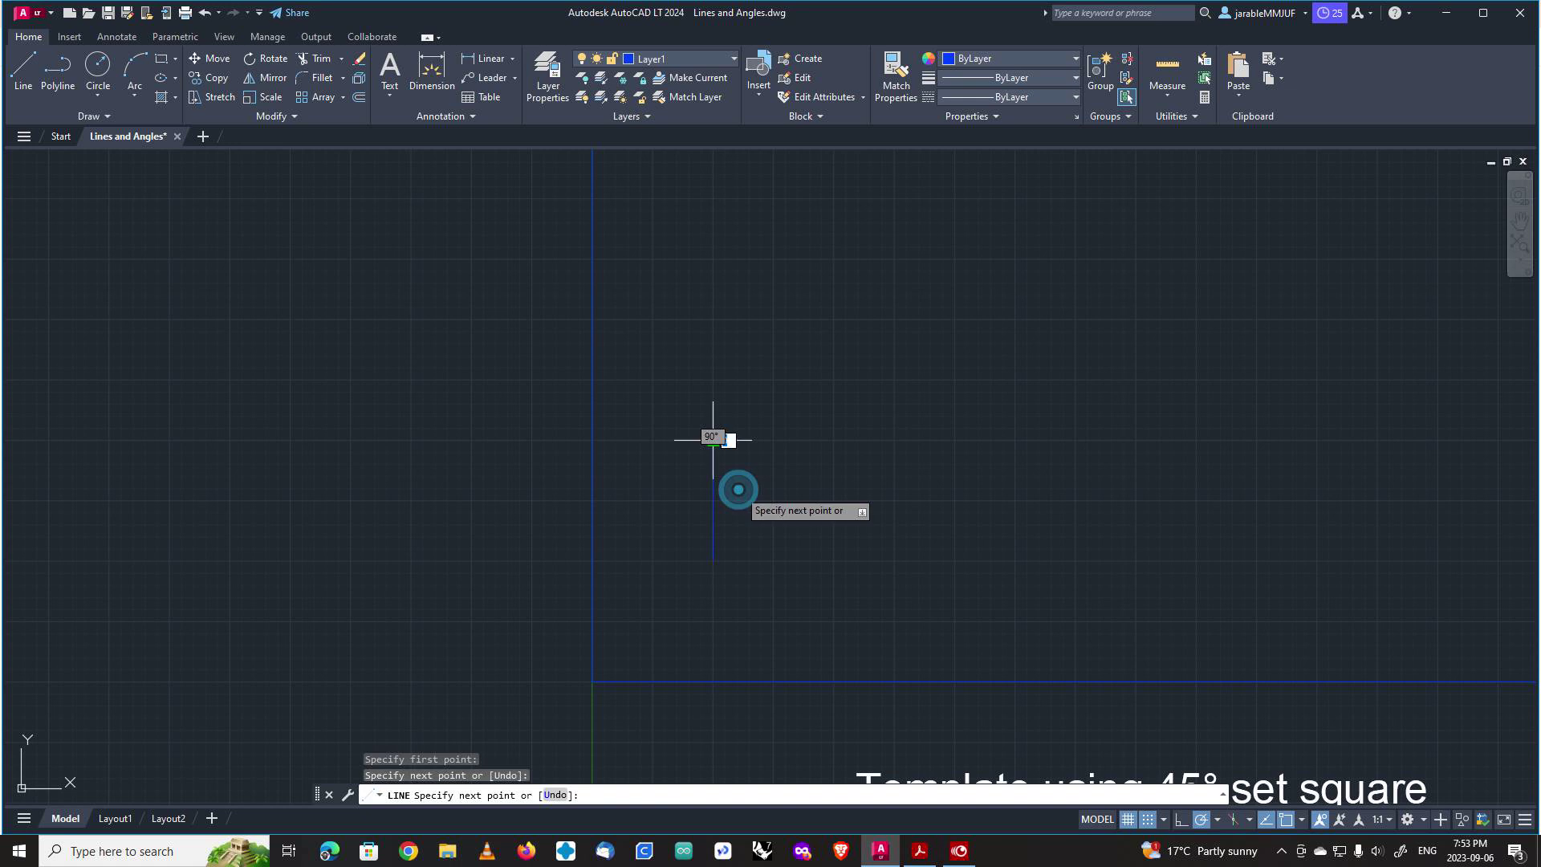
left_click(834, 440)
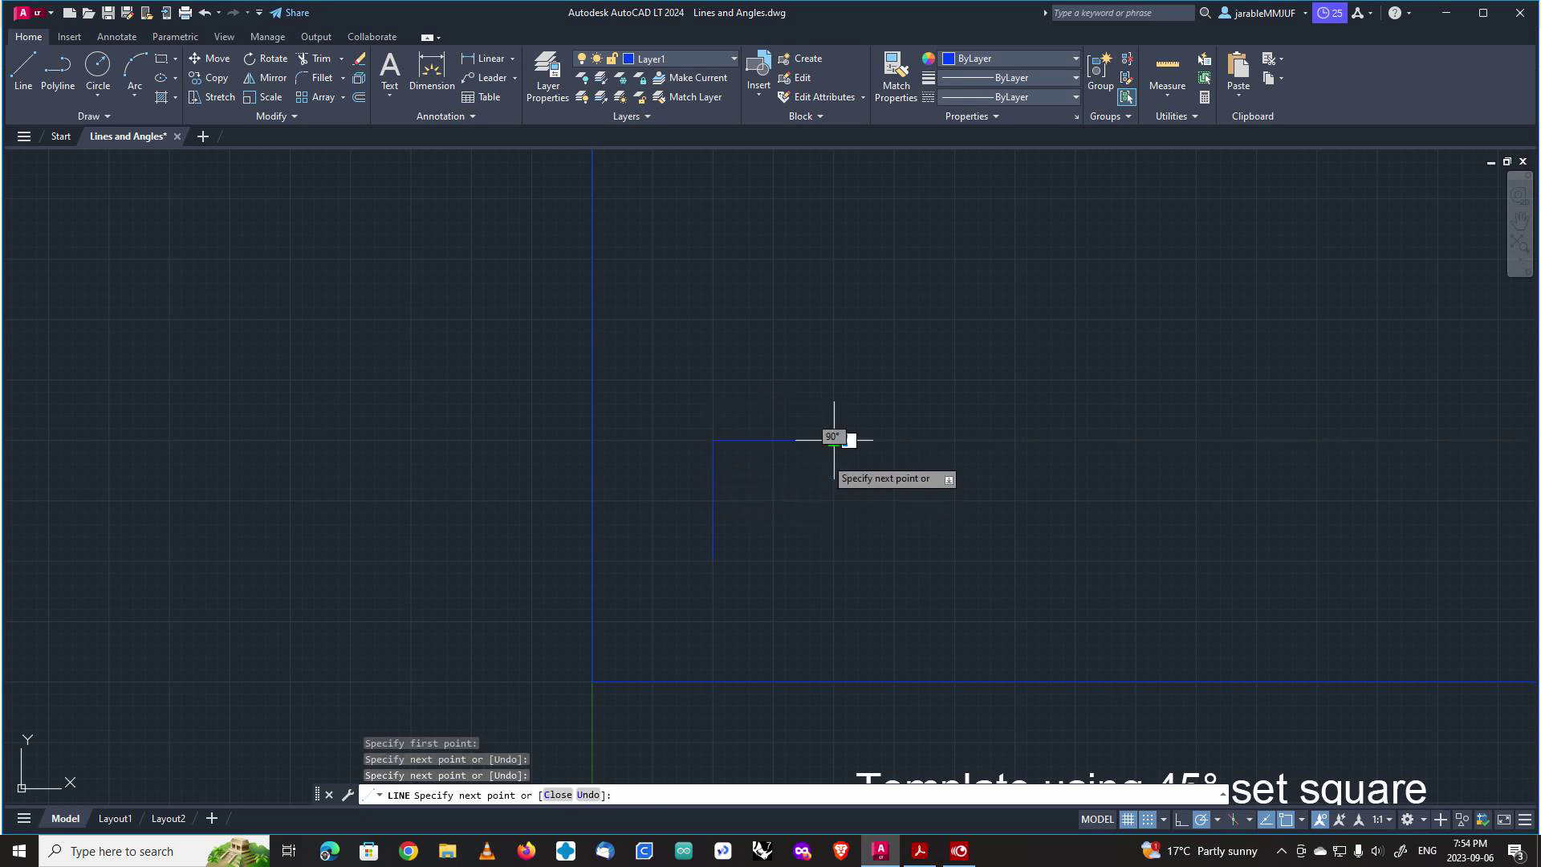
left_click(833, 318)
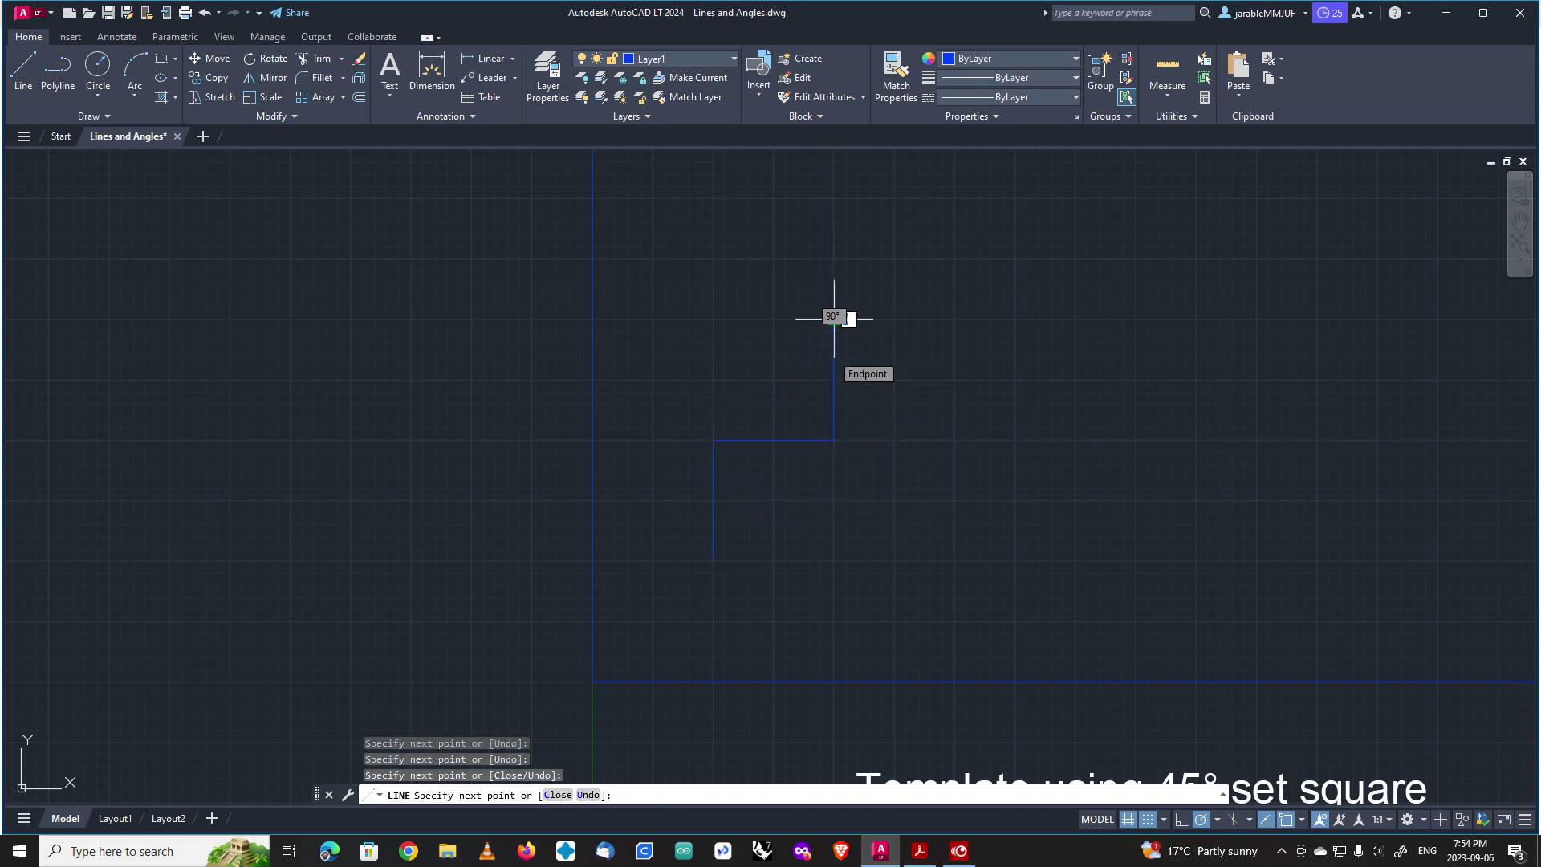
right_click(834, 319)
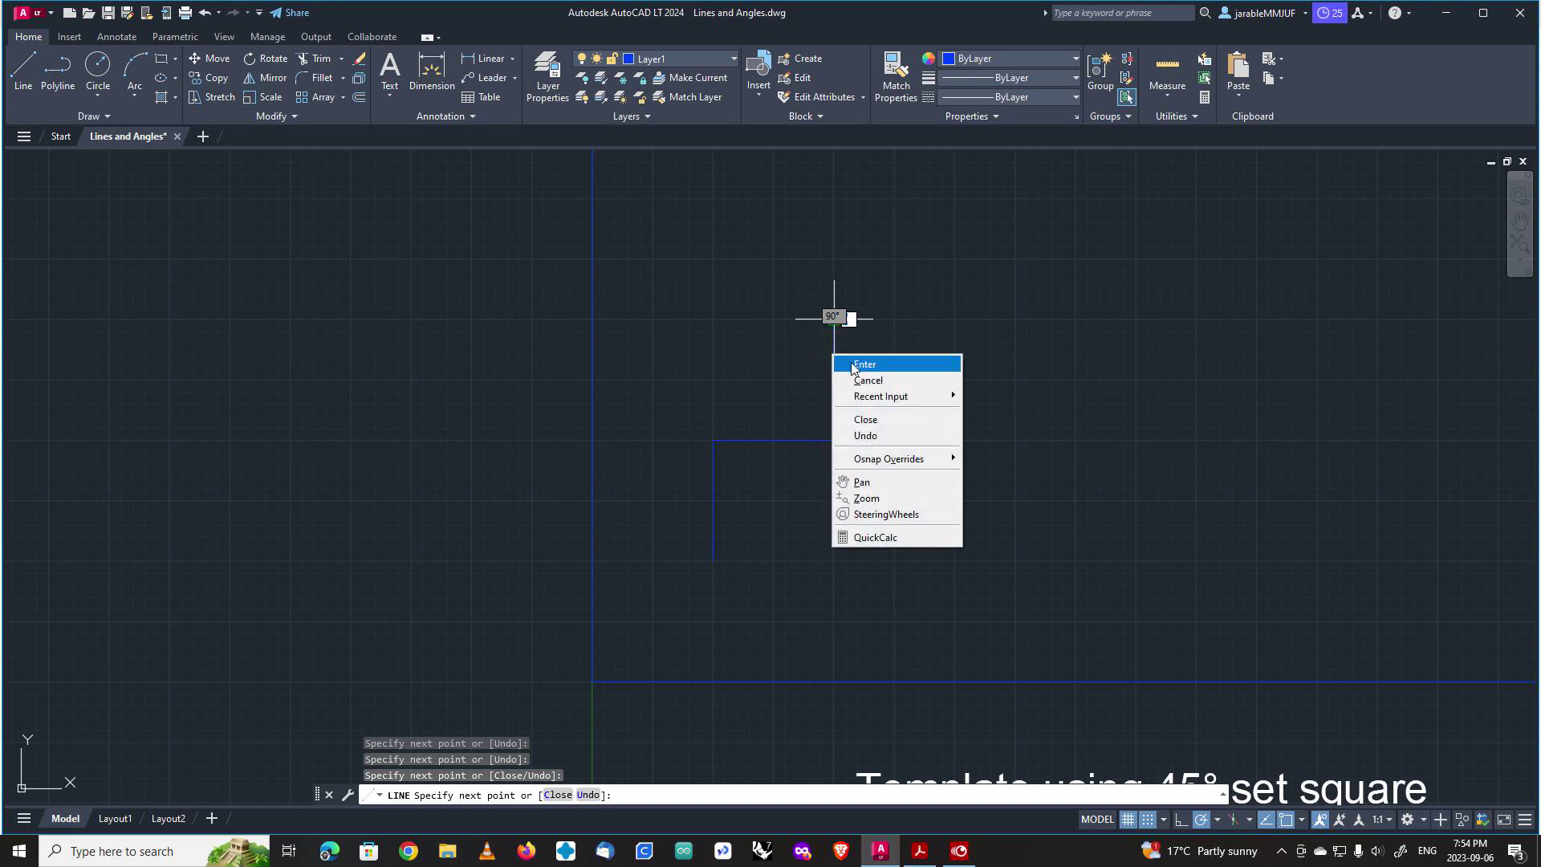
left_click(863, 380)
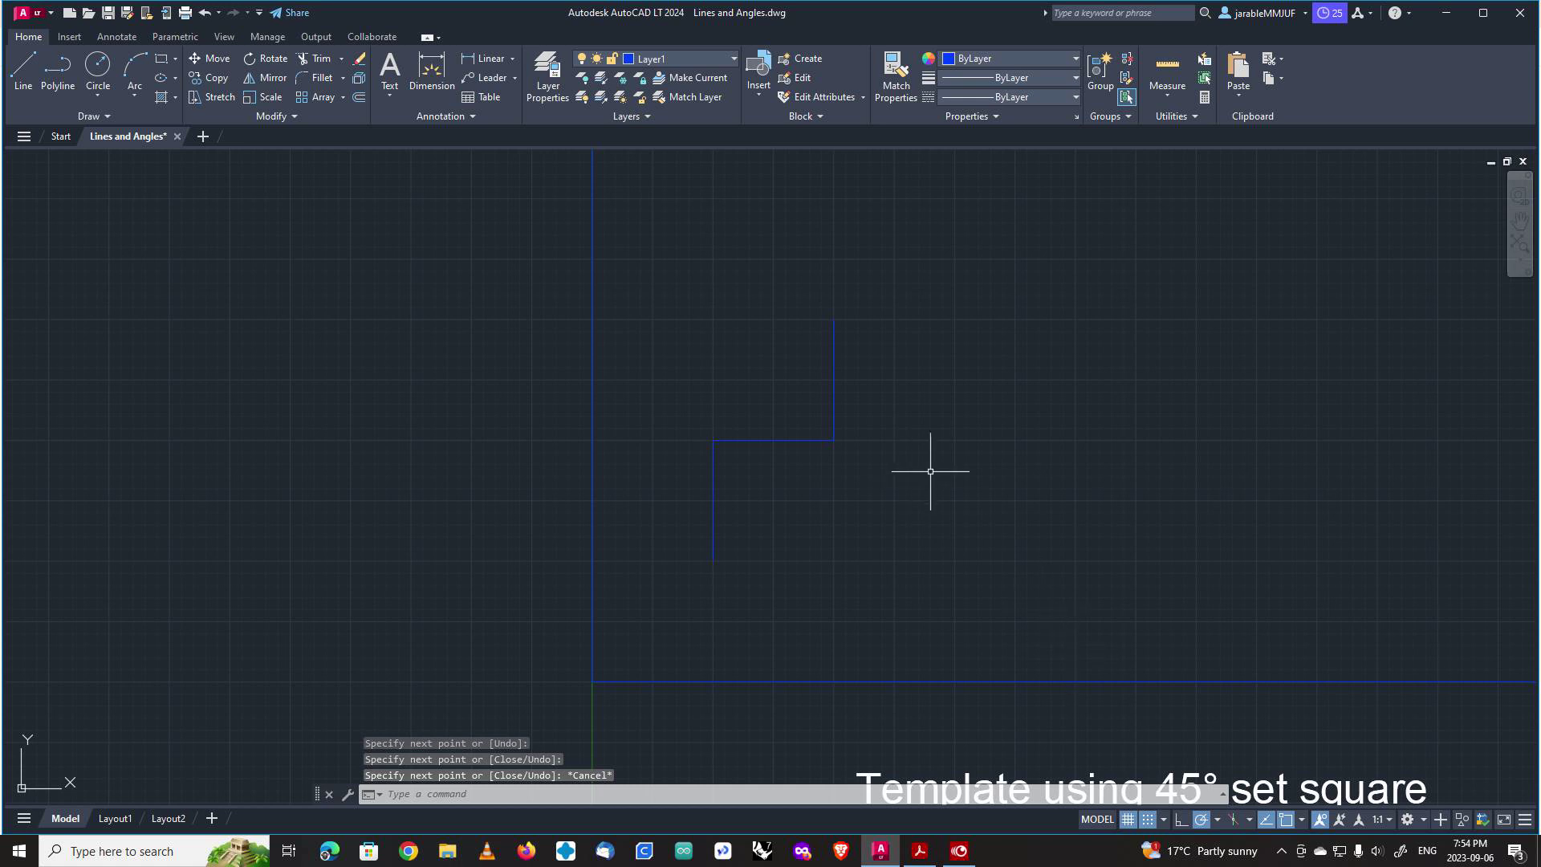
mouse_move(946, 458)
left_mouse_down()
mouse_move(705, 257)
mouse_move(636, 533)
mouse_move(705, 612)
mouse_move(857, 591)
mouse_move(904, 544)
mouse_move(929, 481)
left_mouse_up()
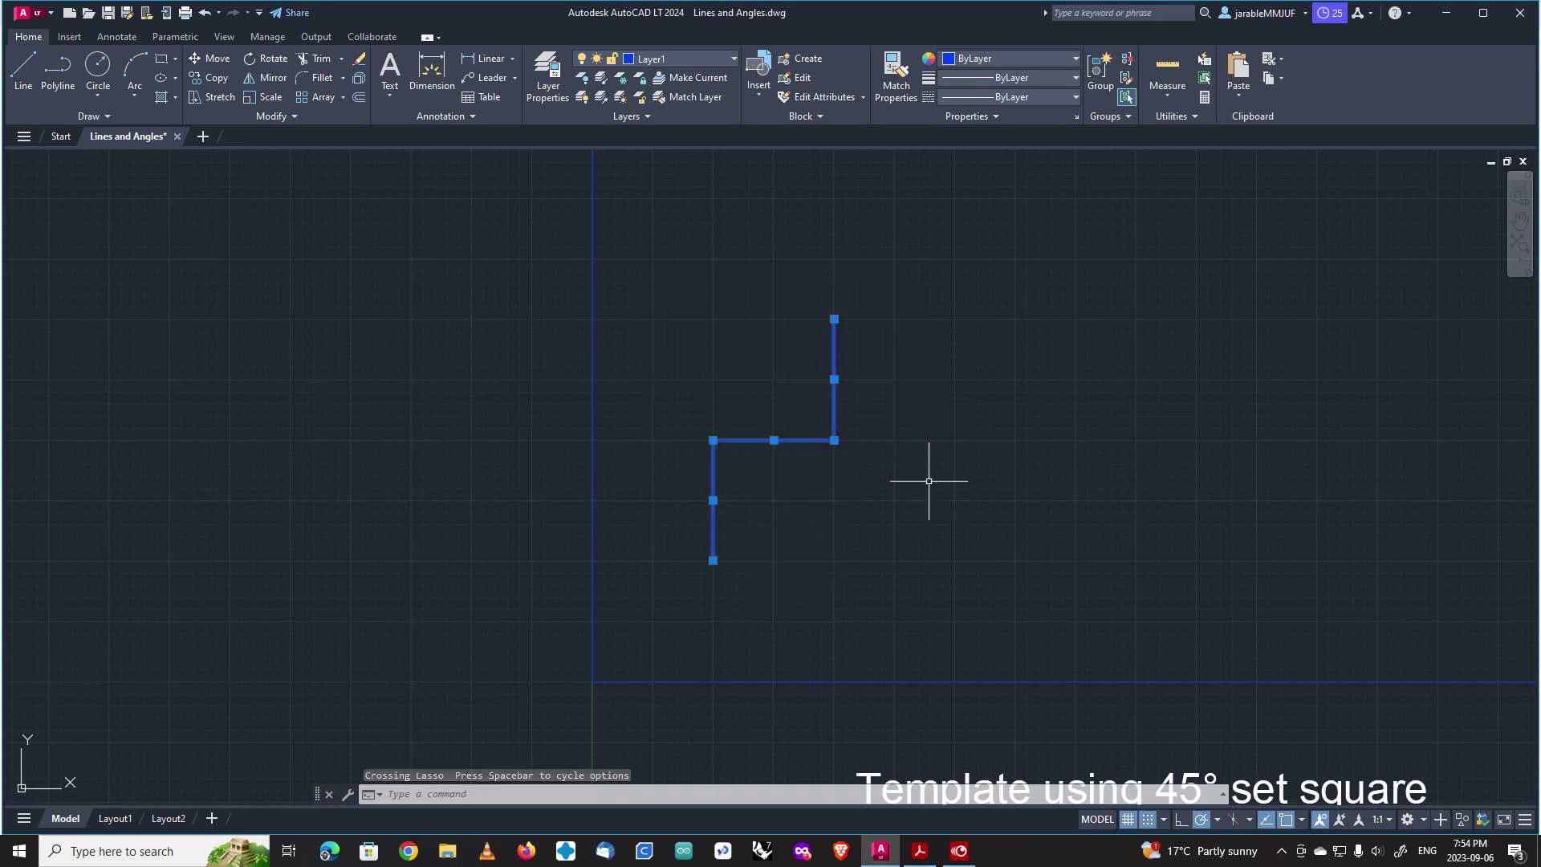
key("Delete")
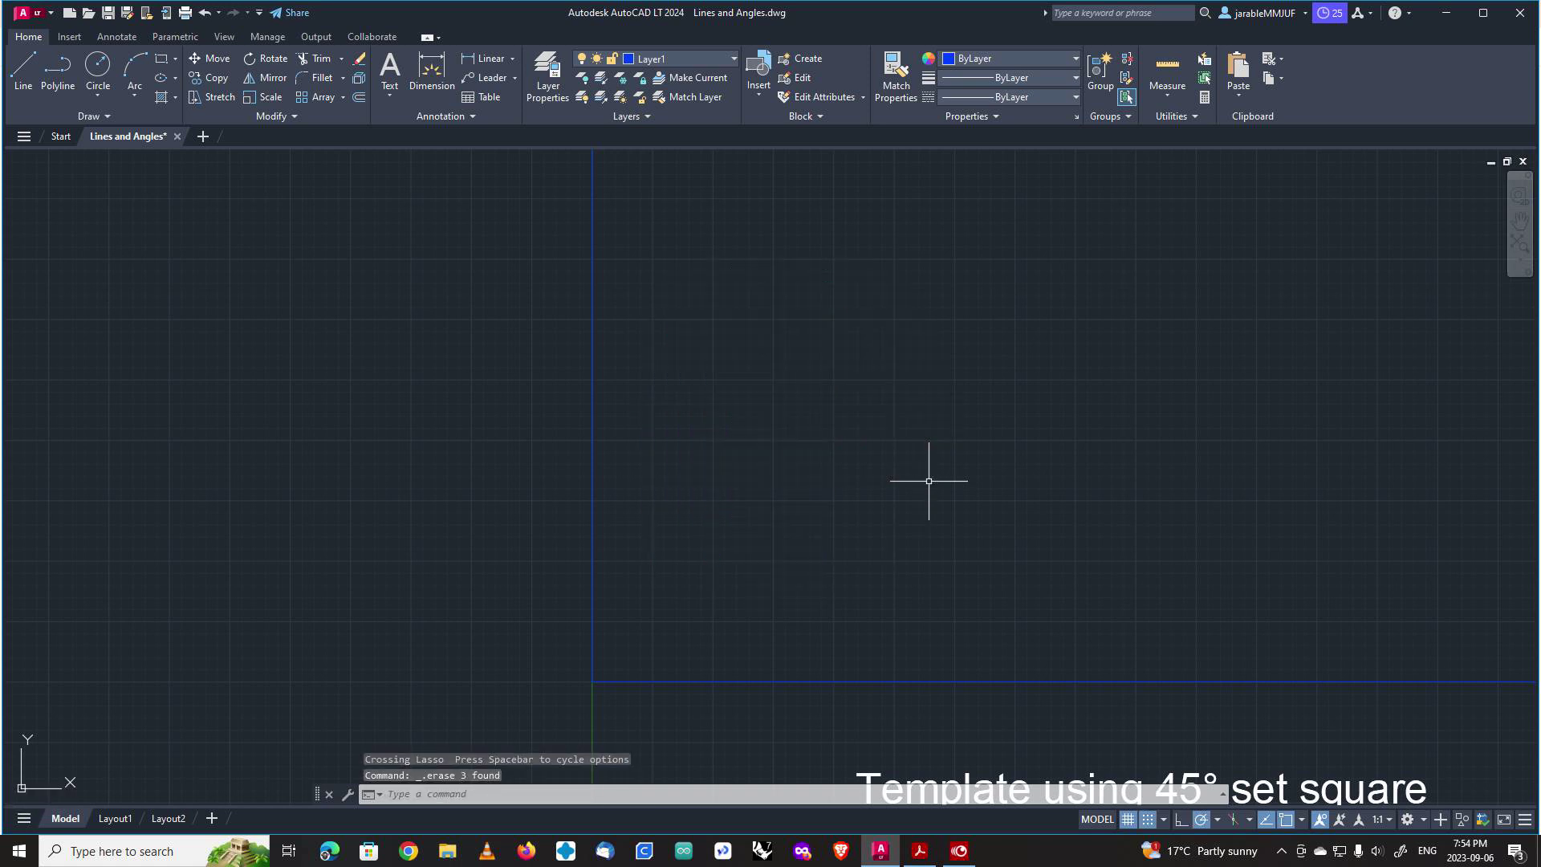
Turn off snap mode and the grid display, and review the object snap and polar tracking options.
left_click(1149, 825)
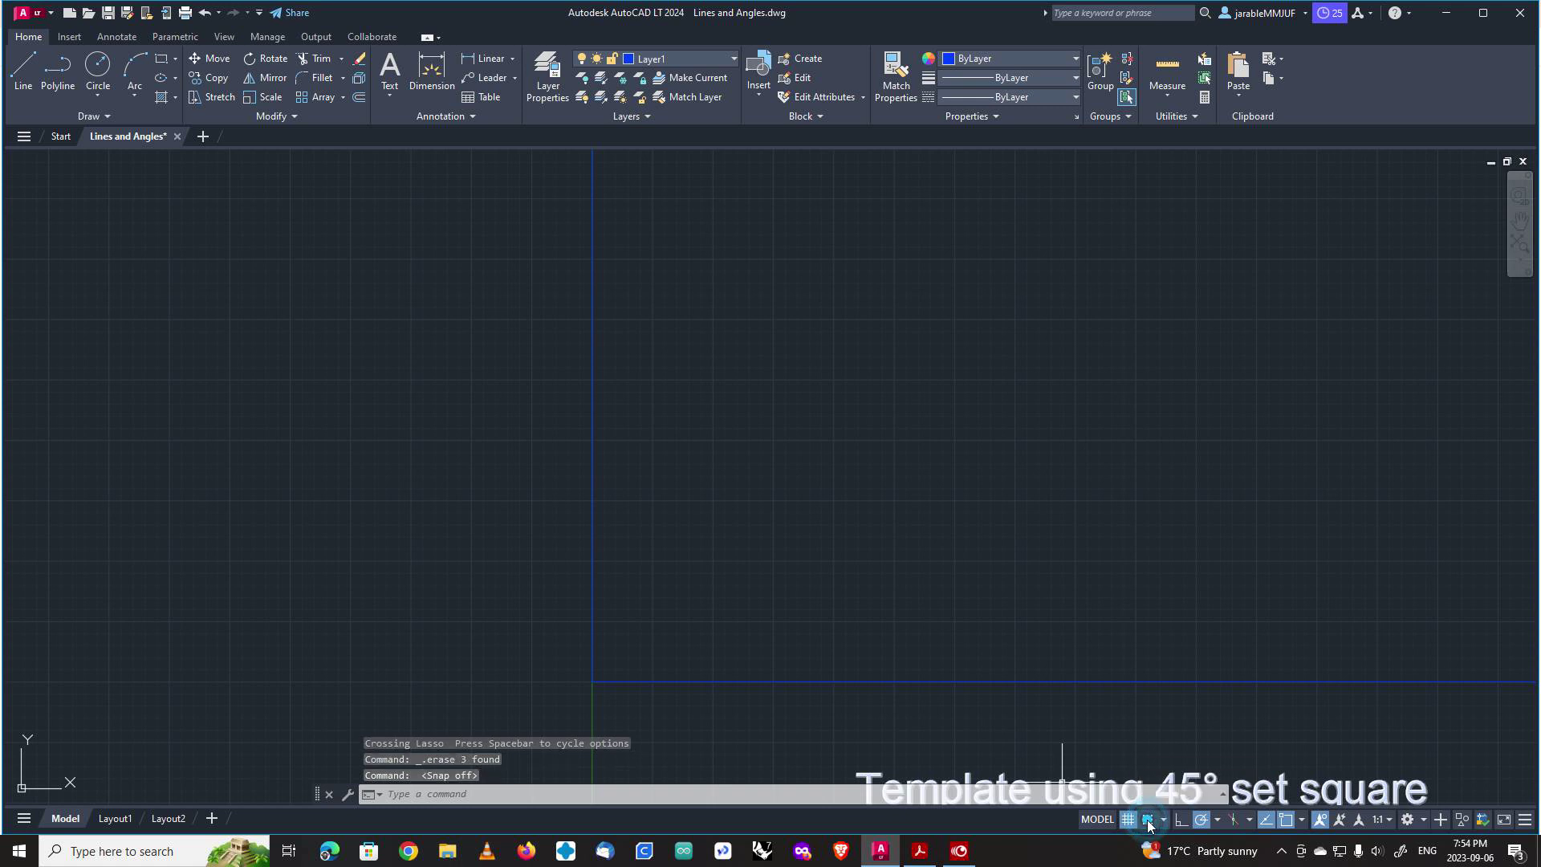
left_click(1127, 819)
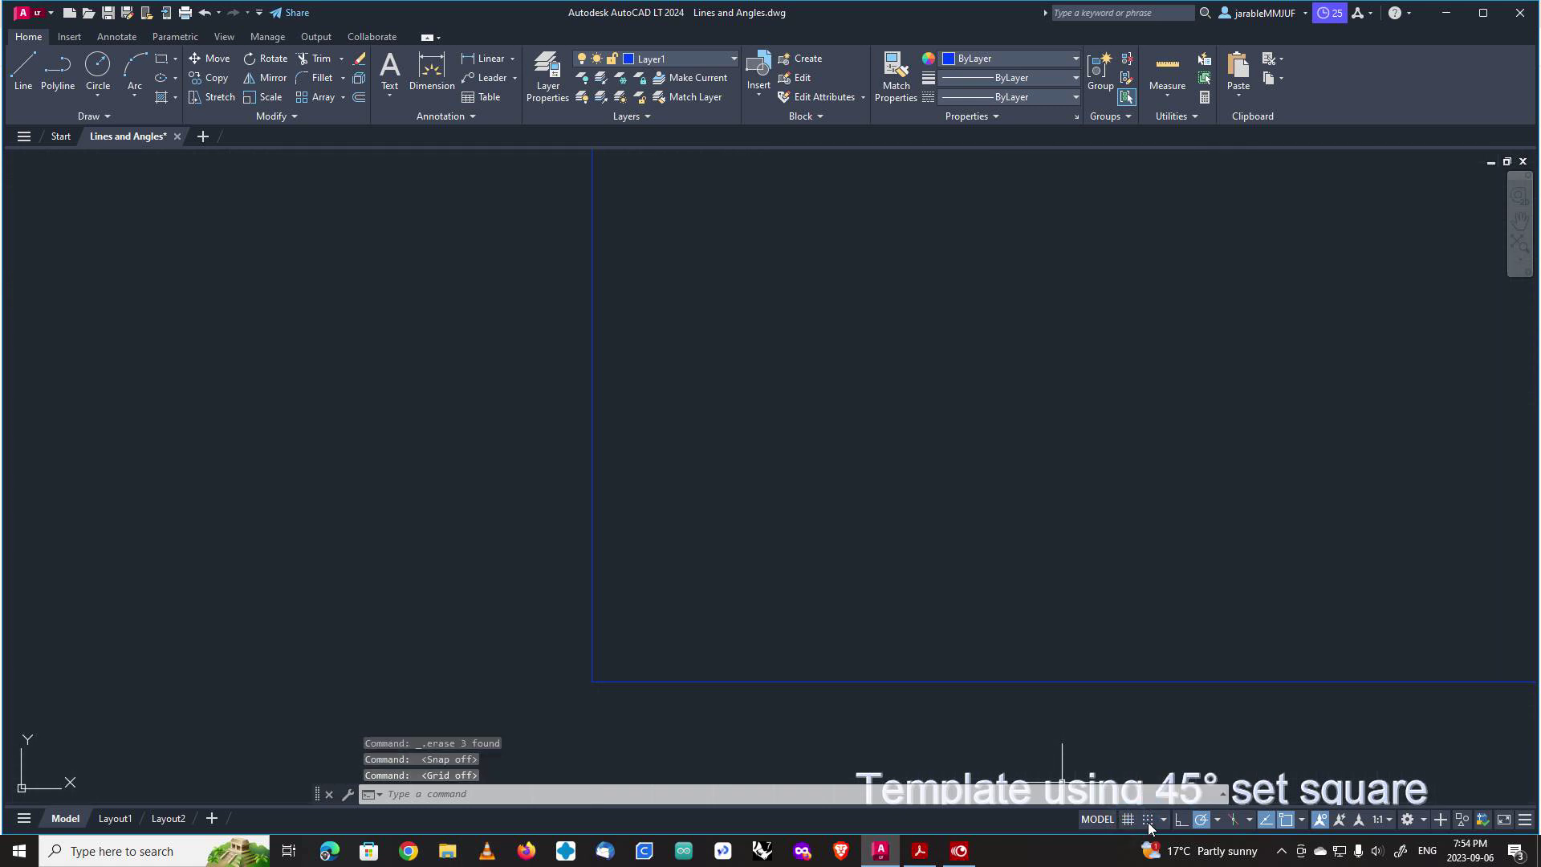
left_click(1301, 819)
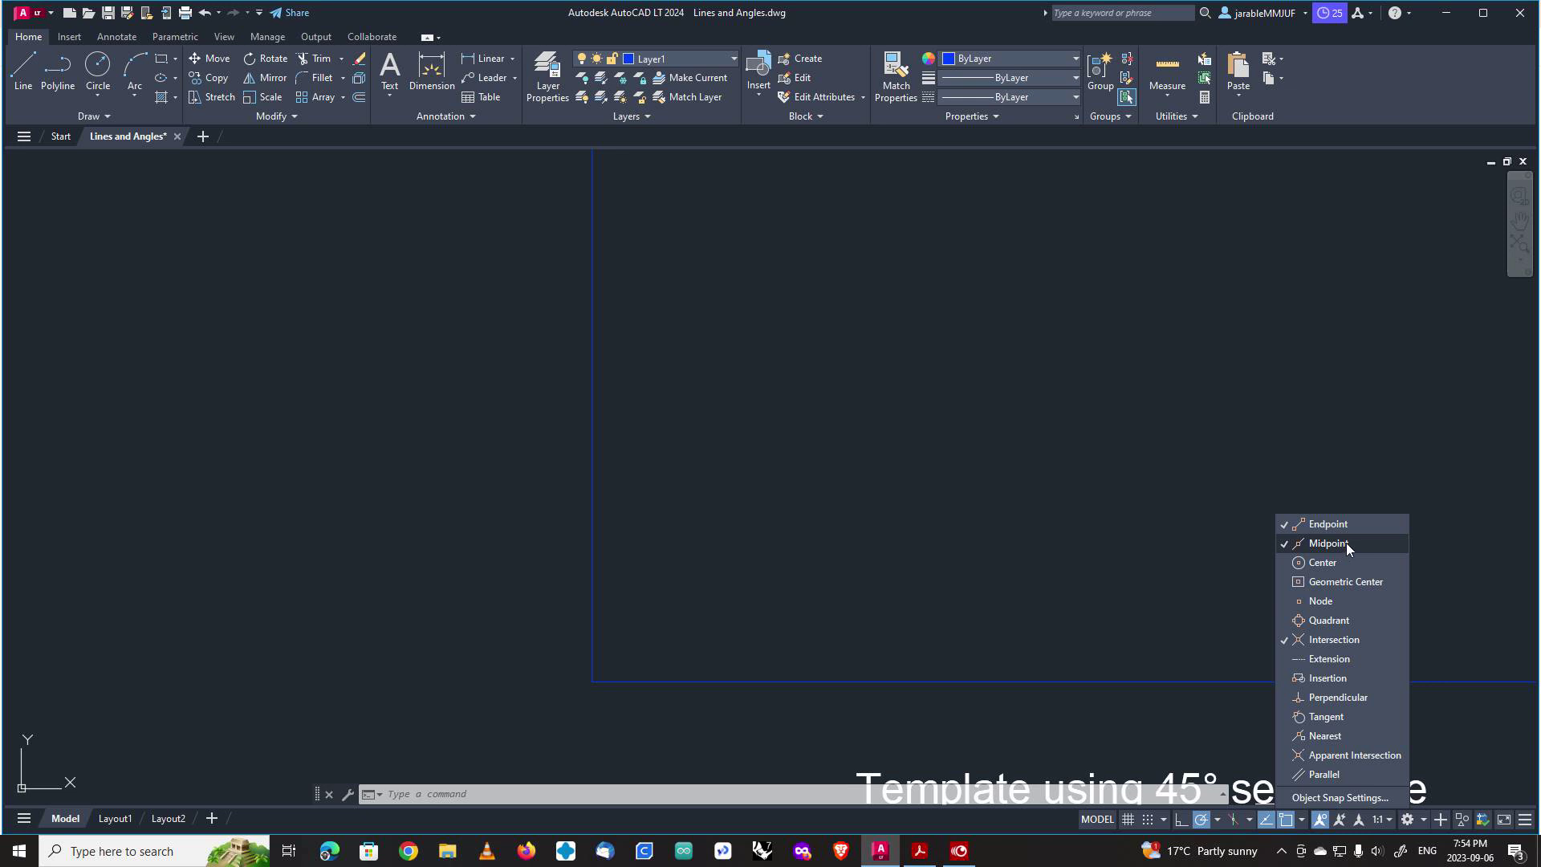
left_click(1192, 504)
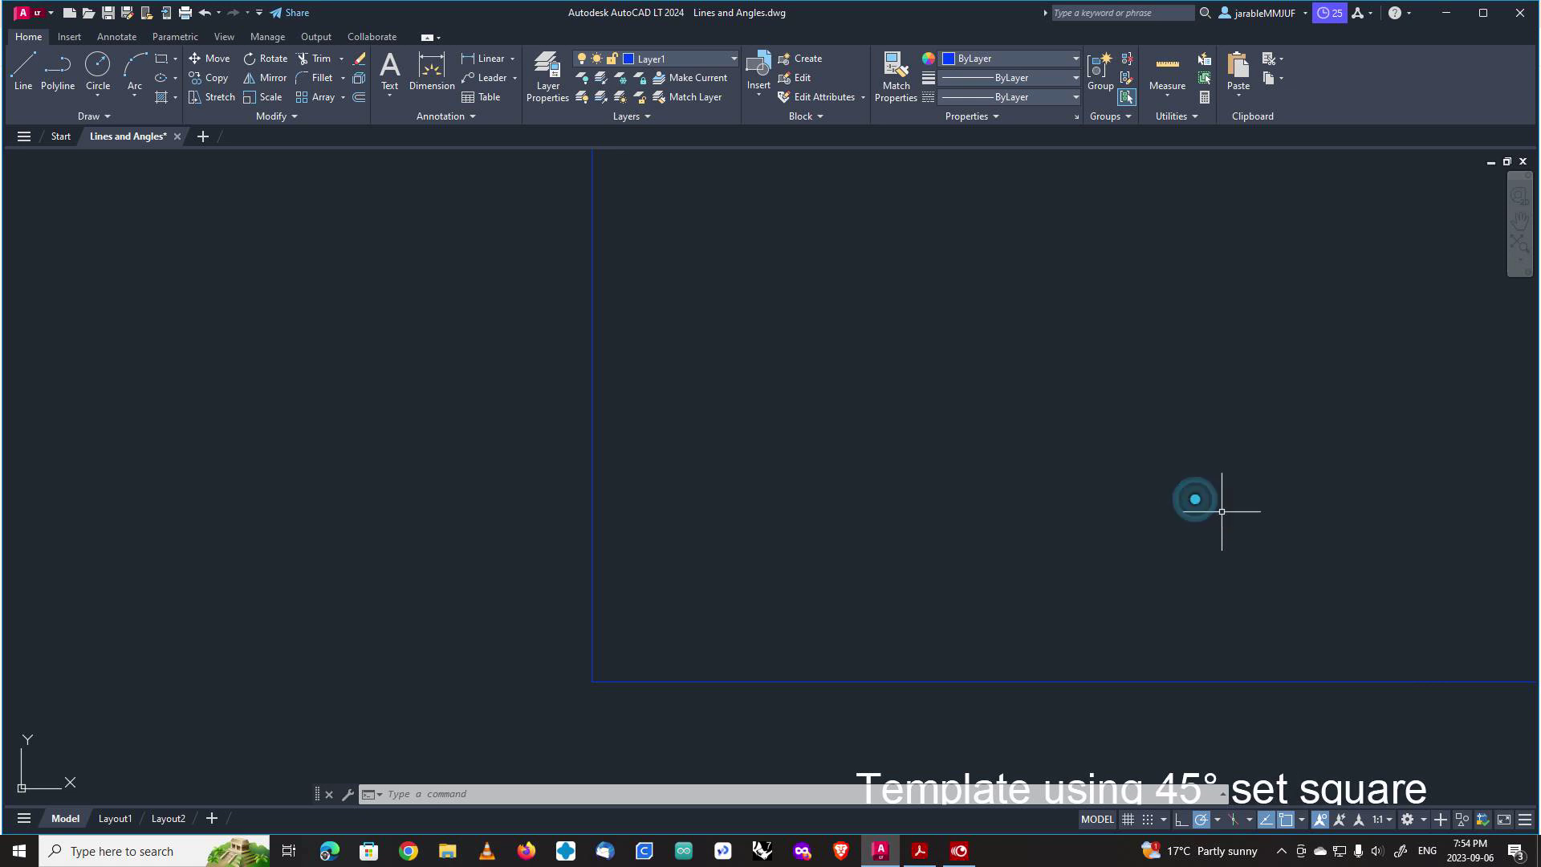
left_click(1218, 819)
left_click(1218, 819)
left_click(1203, 820)
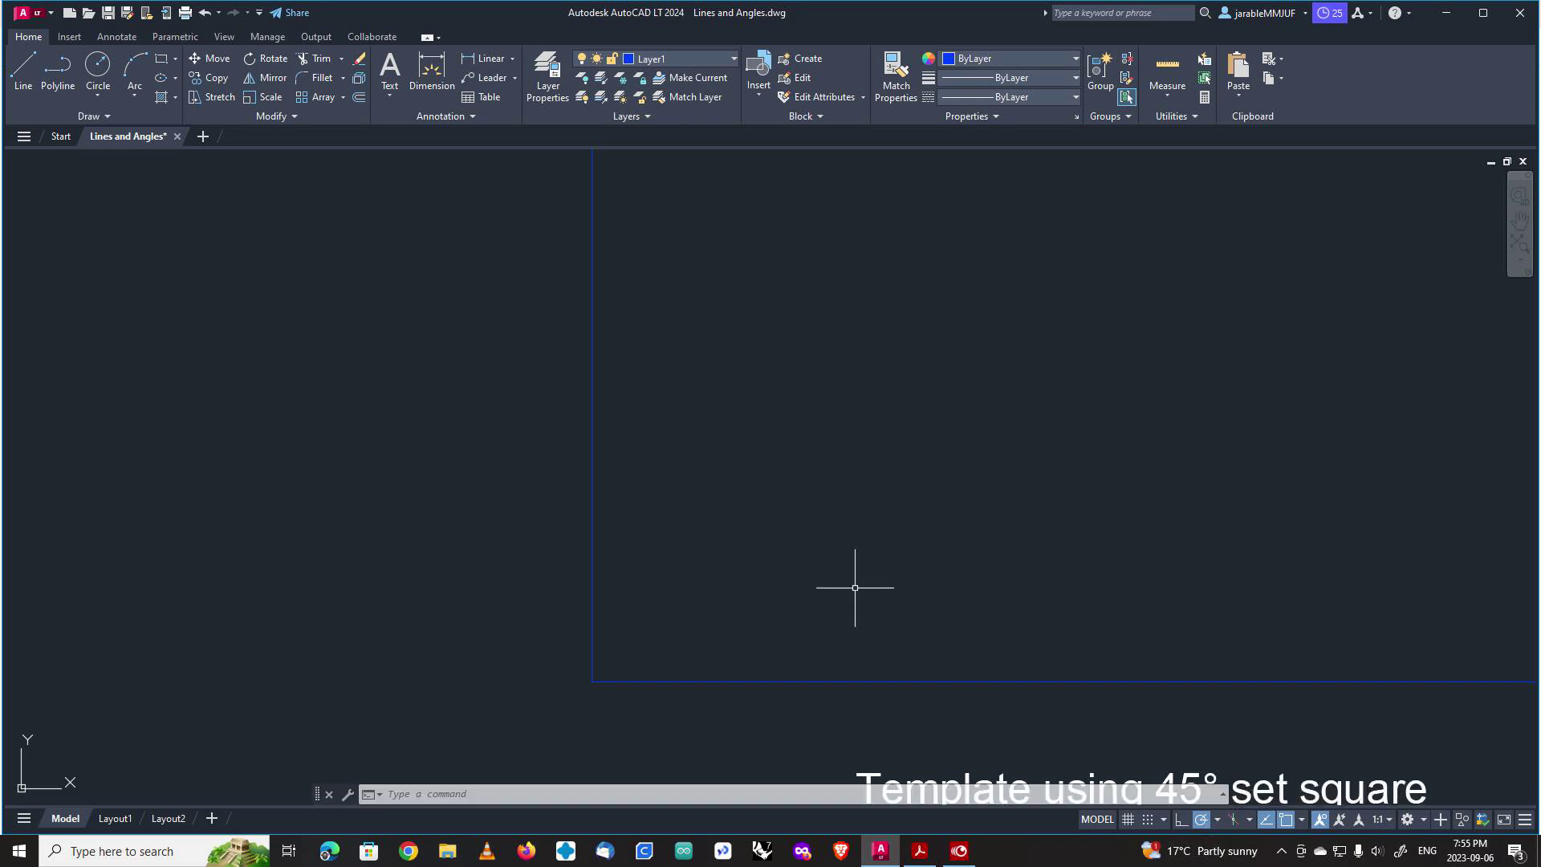
View all four figure frames, check the reference PDF with the dimensioned figures, and return to the AutoCAD drawing.
scroll(854, 588, "down", 6)
middle_click_drag(1014, 481, 533, 419)
scroll(538, 423, "down", 2)
middle_click_drag(778, 544, 780, 481)
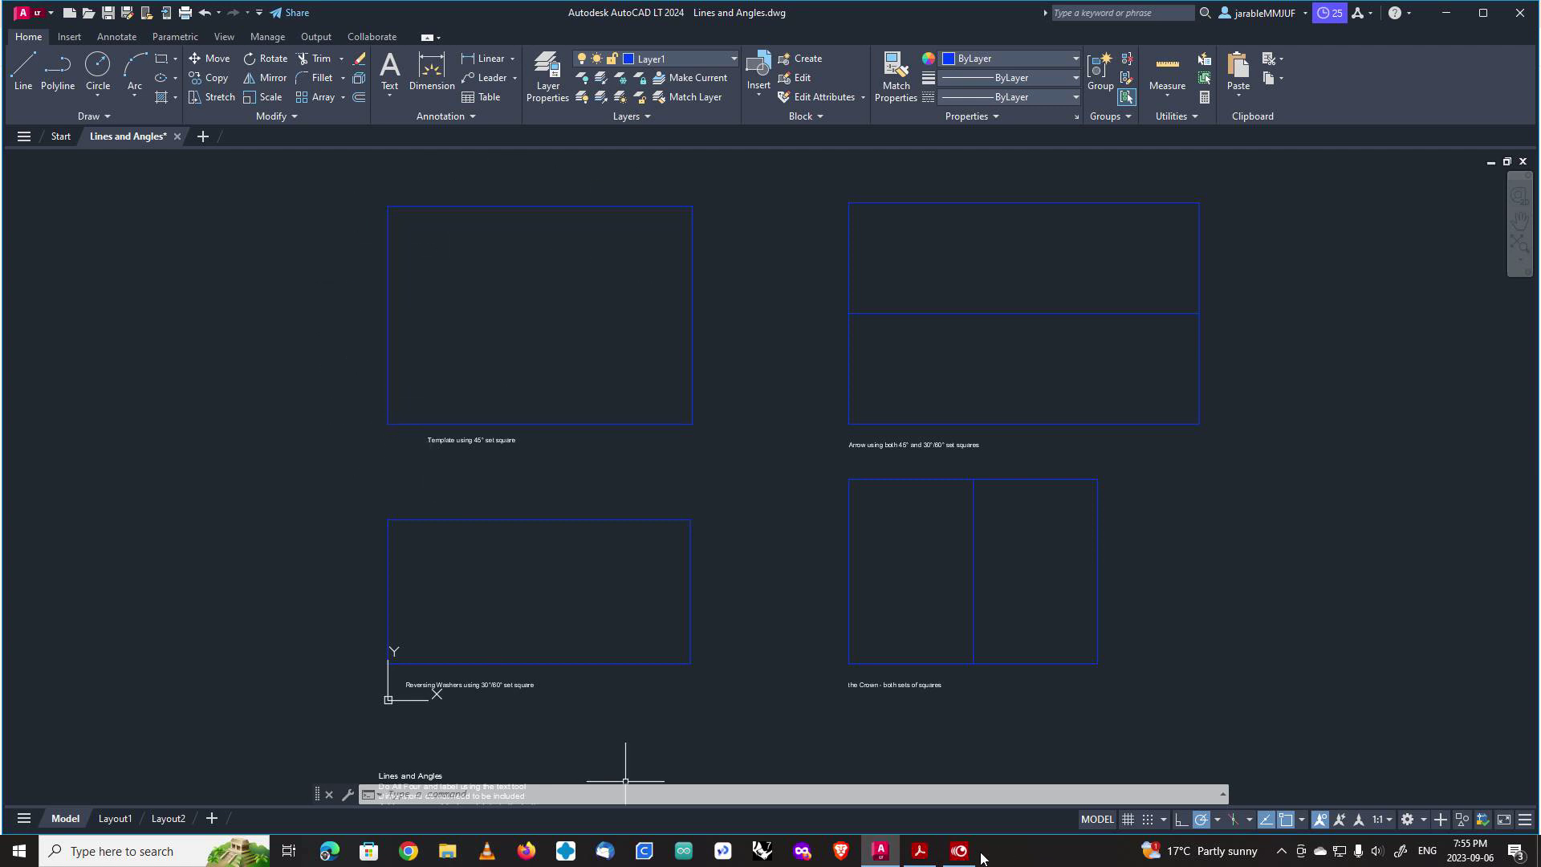
left_click(920, 850)
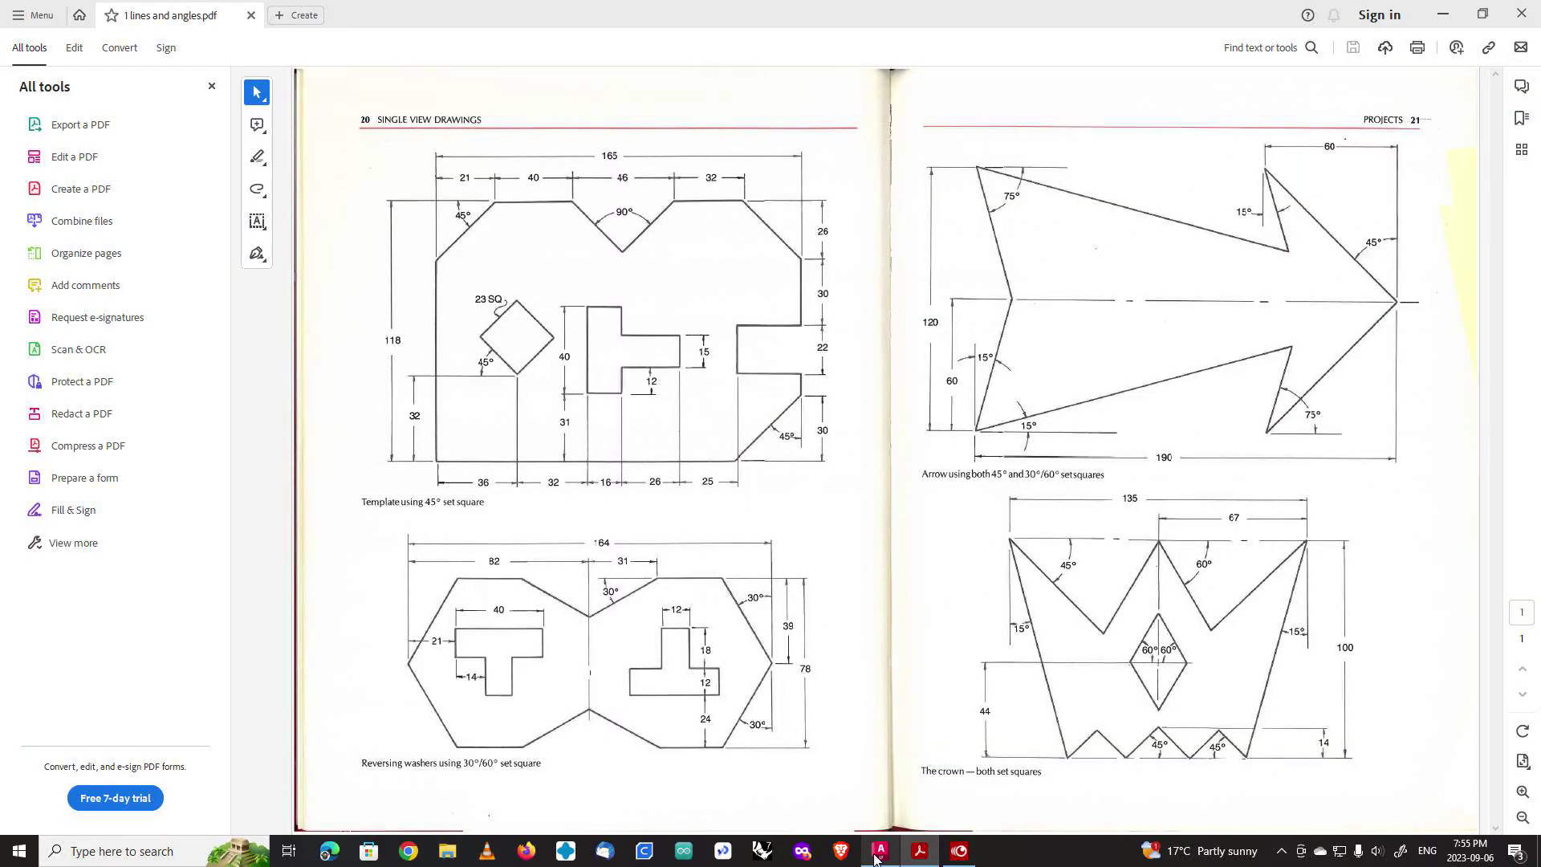
mouse_move(873, 842)
left_click(880, 850)
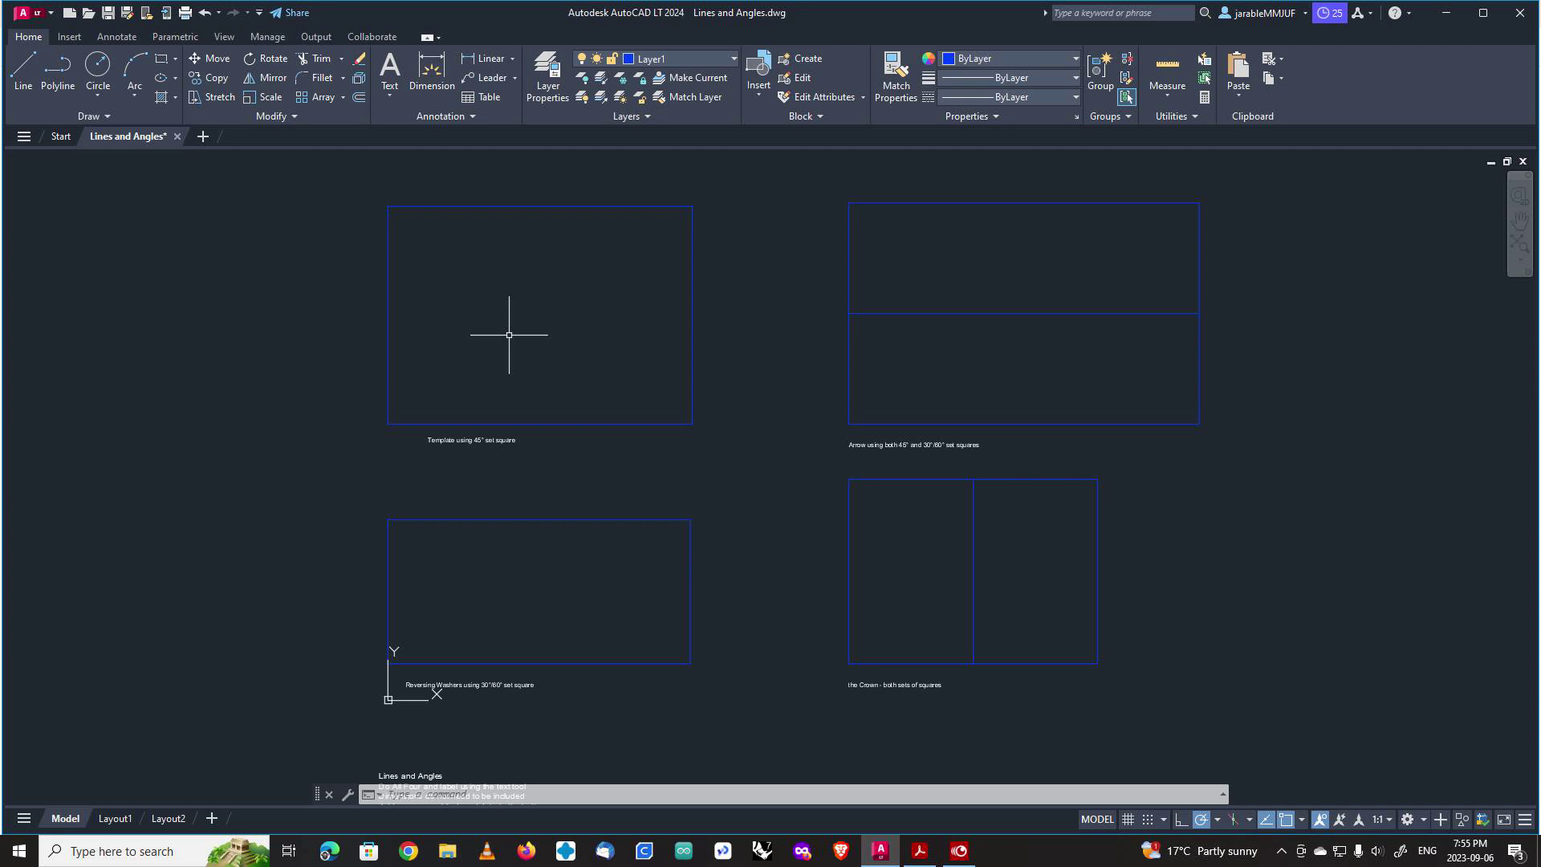
Quick-measure the width and height of the template rectangle and compare them with the dimensions in the reference PDF.
middle_click_drag(508, 335, 719, 416)
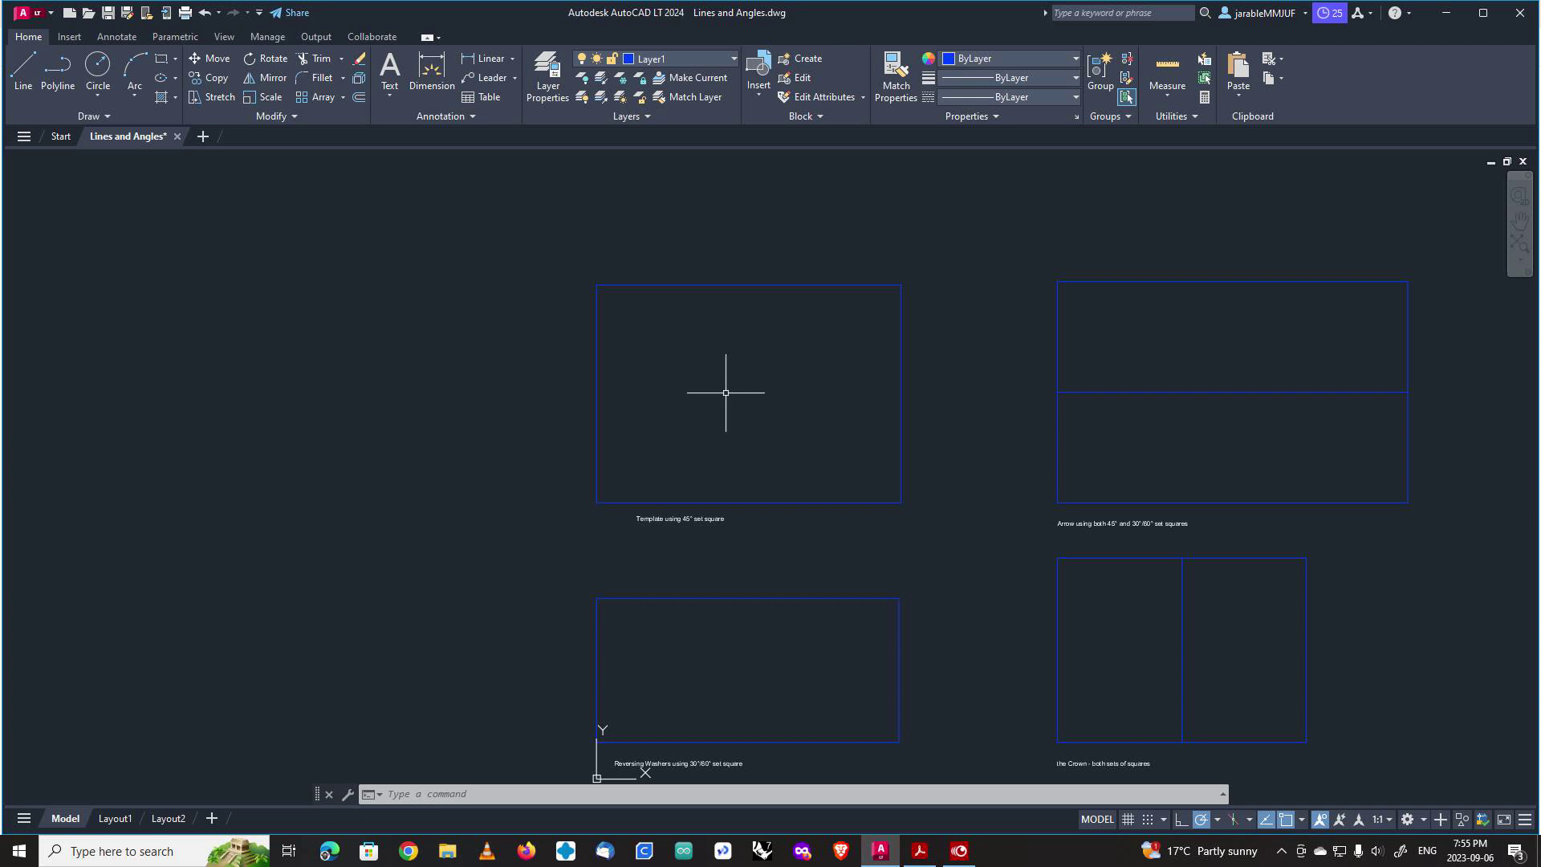
mouse_move(726, 392)
middle_mouse_down()
mouse_move(615, 393)
mouse_move(792, 404)
mouse_move(699, 399)
mouse_move(735, 407)
middle_mouse_up()
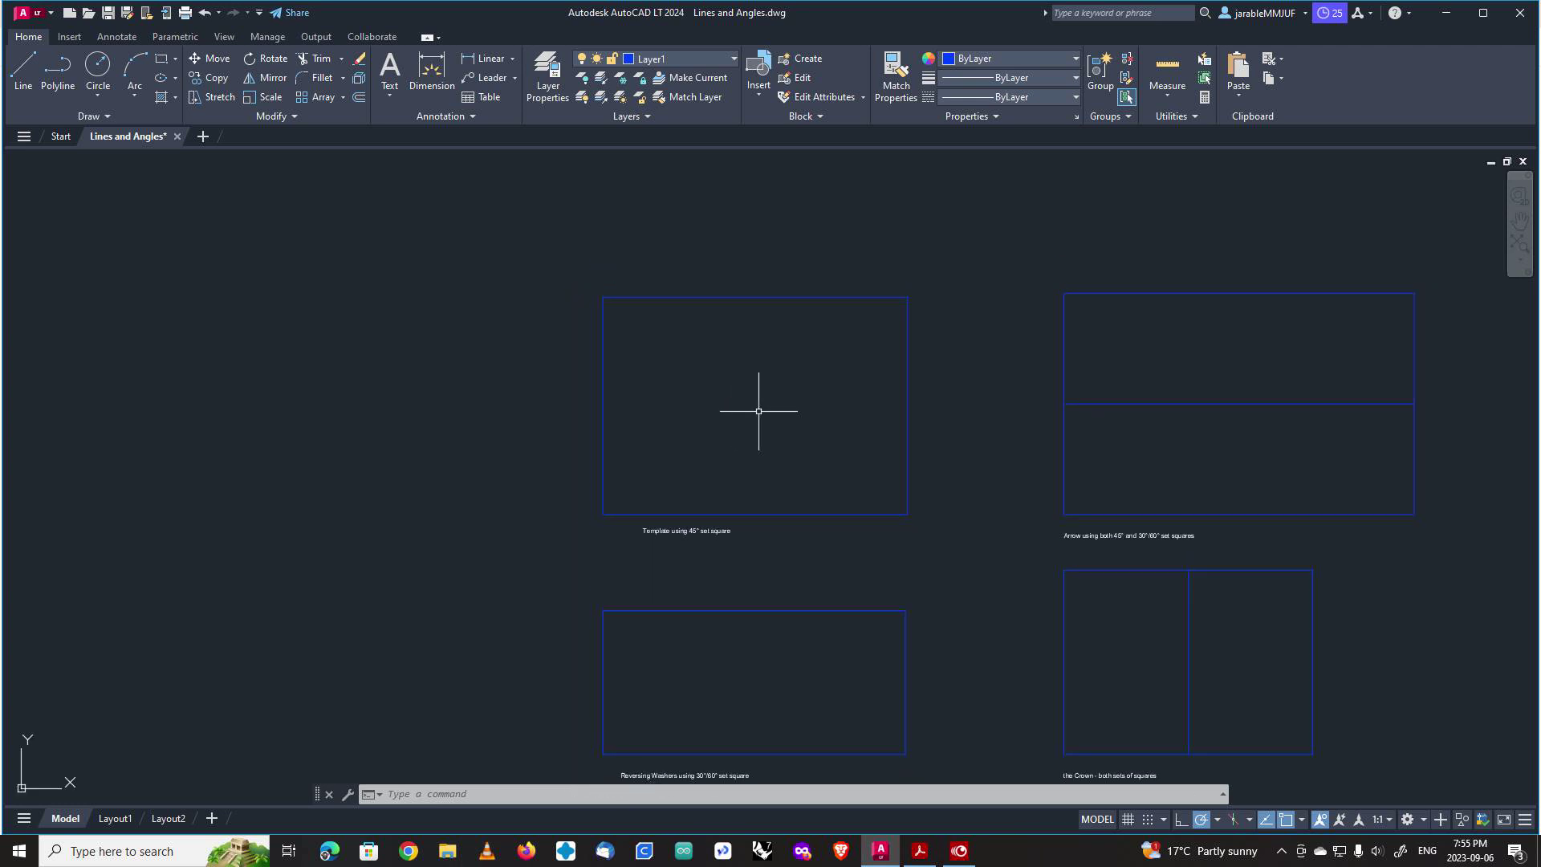
scroll(758, 411, "up", 2)
scroll(756, 409, "up", 2)
scroll(757, 409, "down", 2)
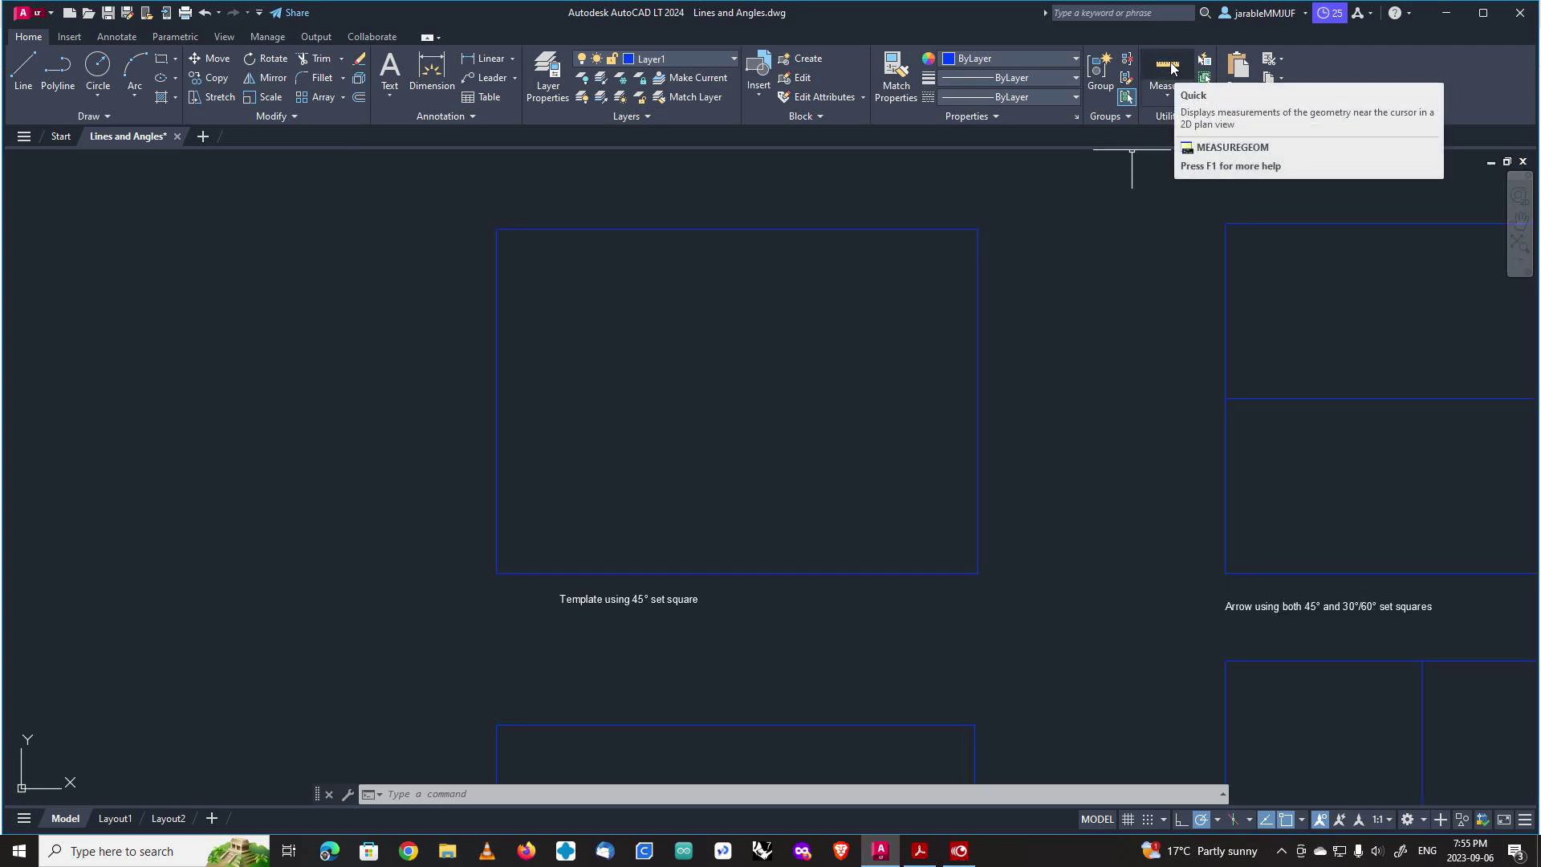
left_click(1171, 68)
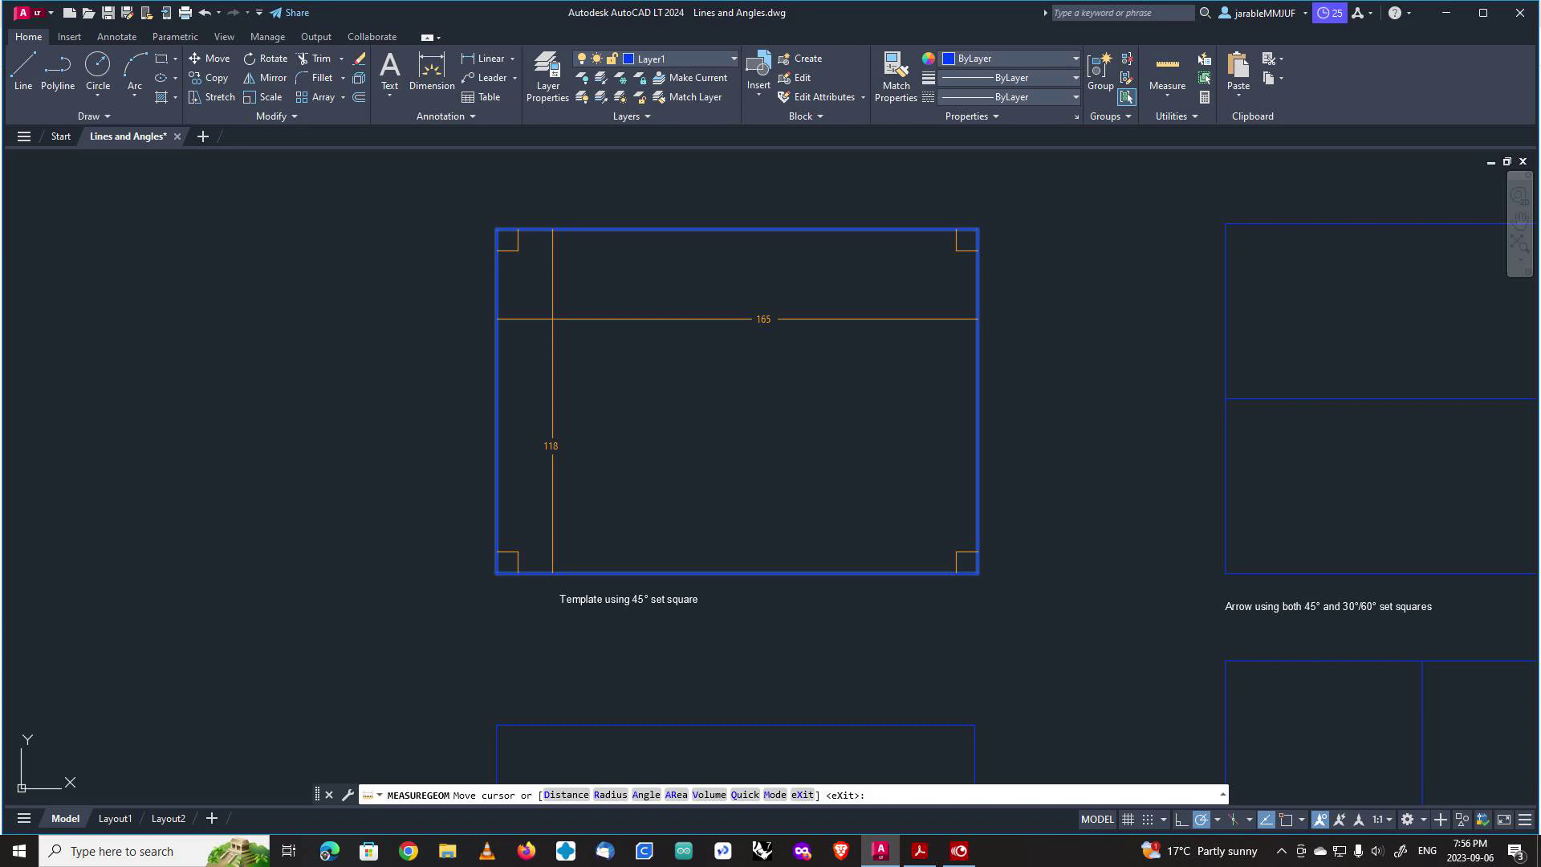
left_click(920, 851)
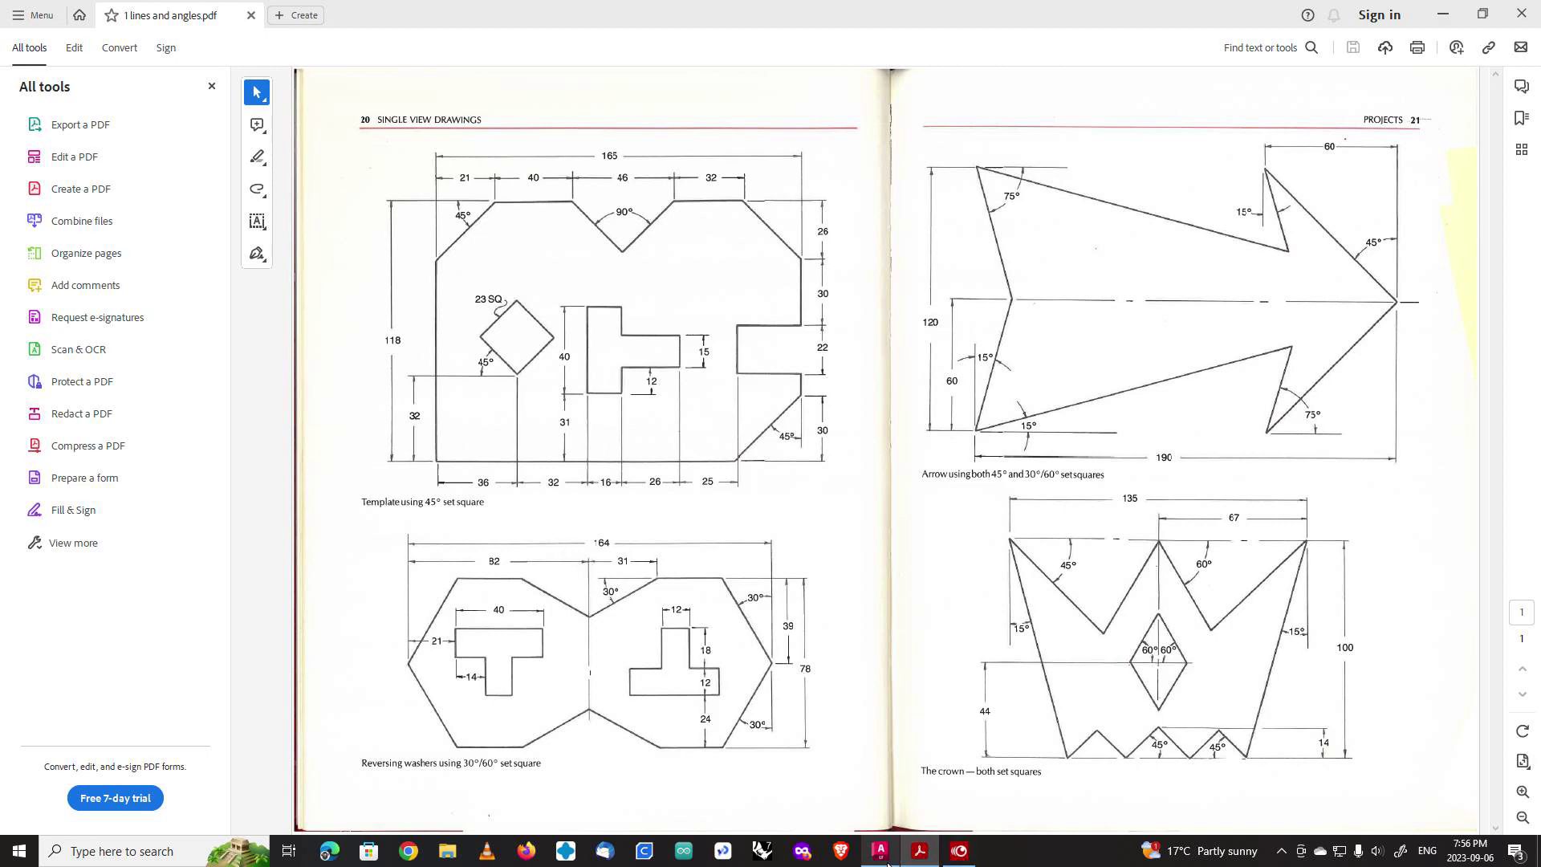
left_click(880, 851)
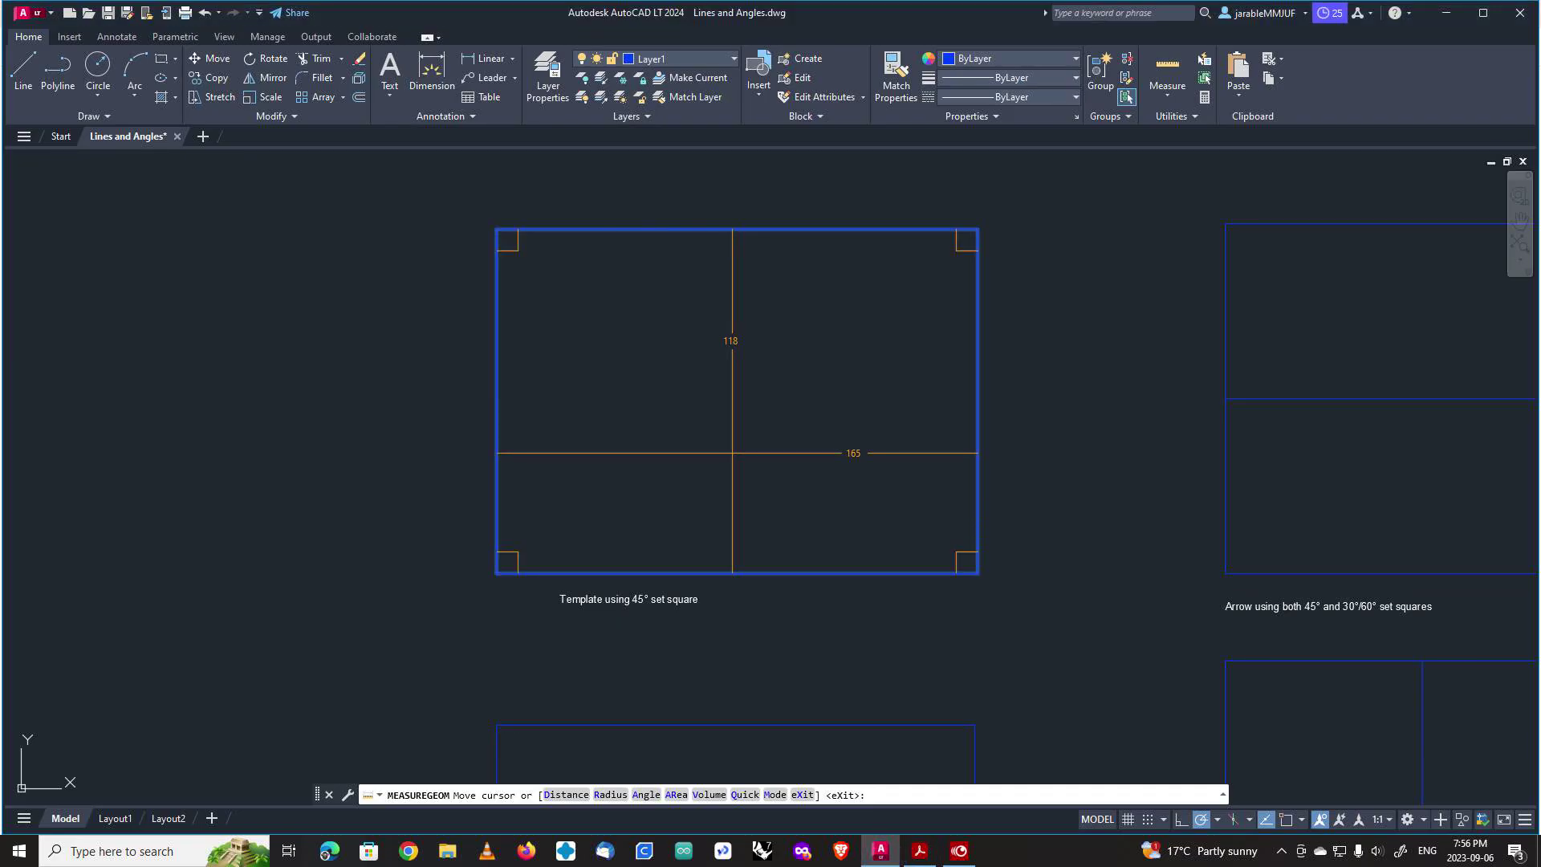
left_click(1170, 71)
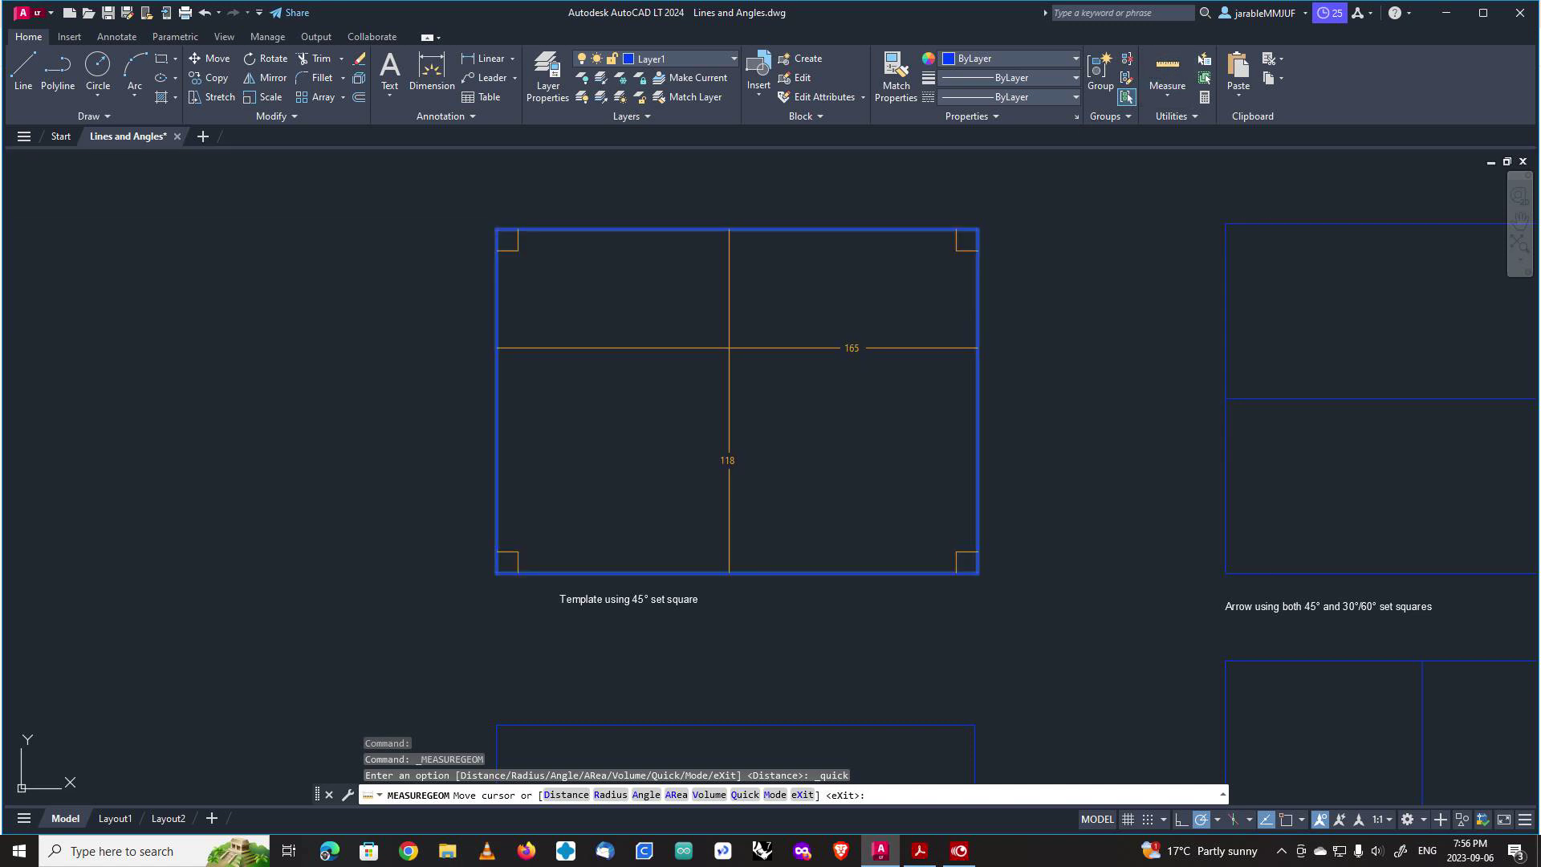
key("Escape")
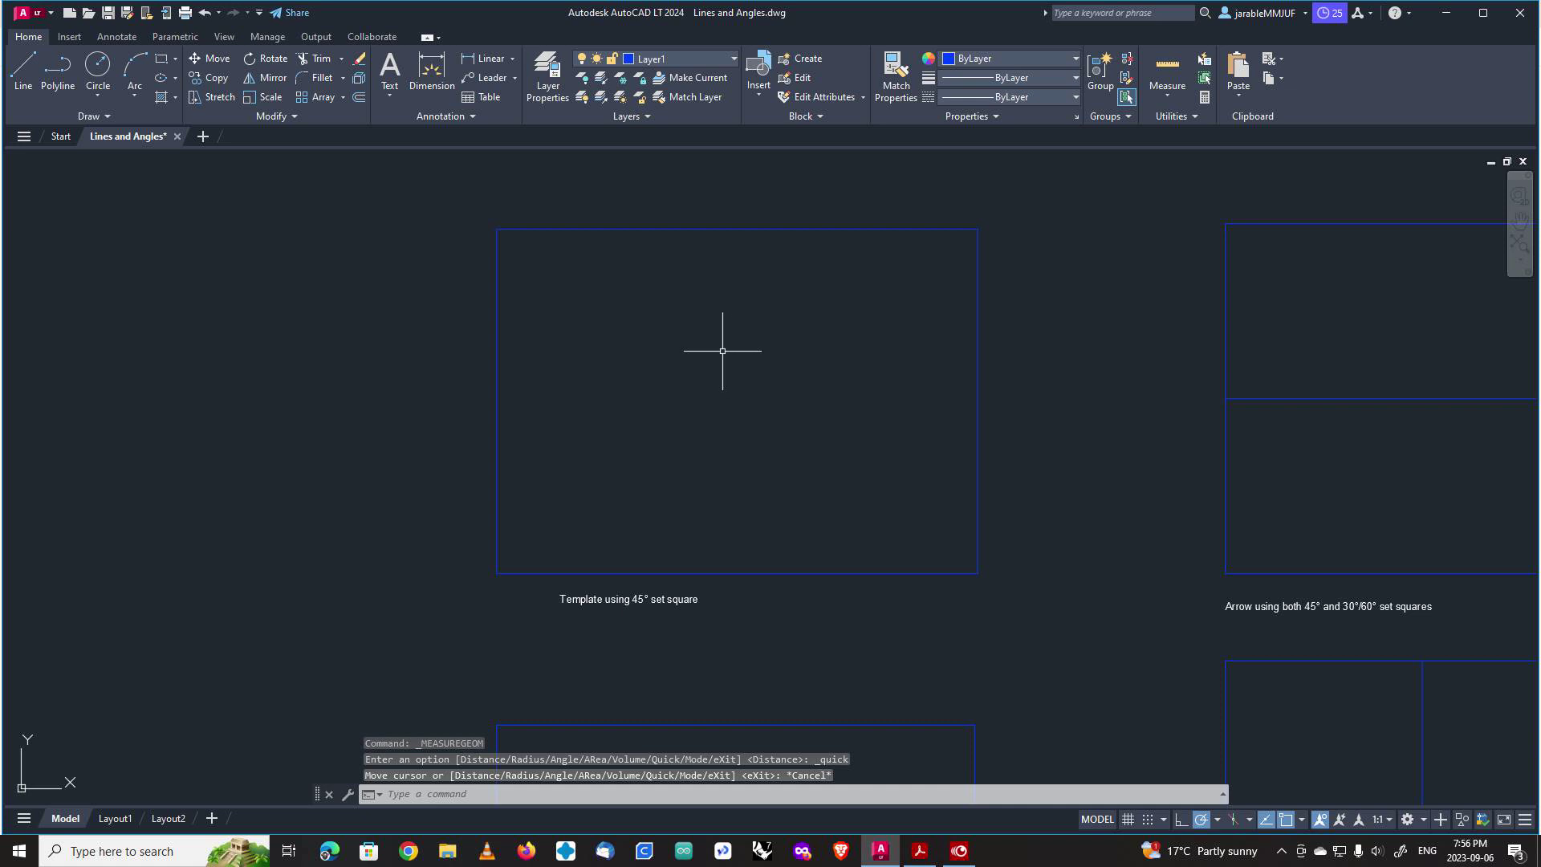
Rename Layer1 to Guide in the Layer Properties Manager and enlarge the manager window.
left_click(545, 71)
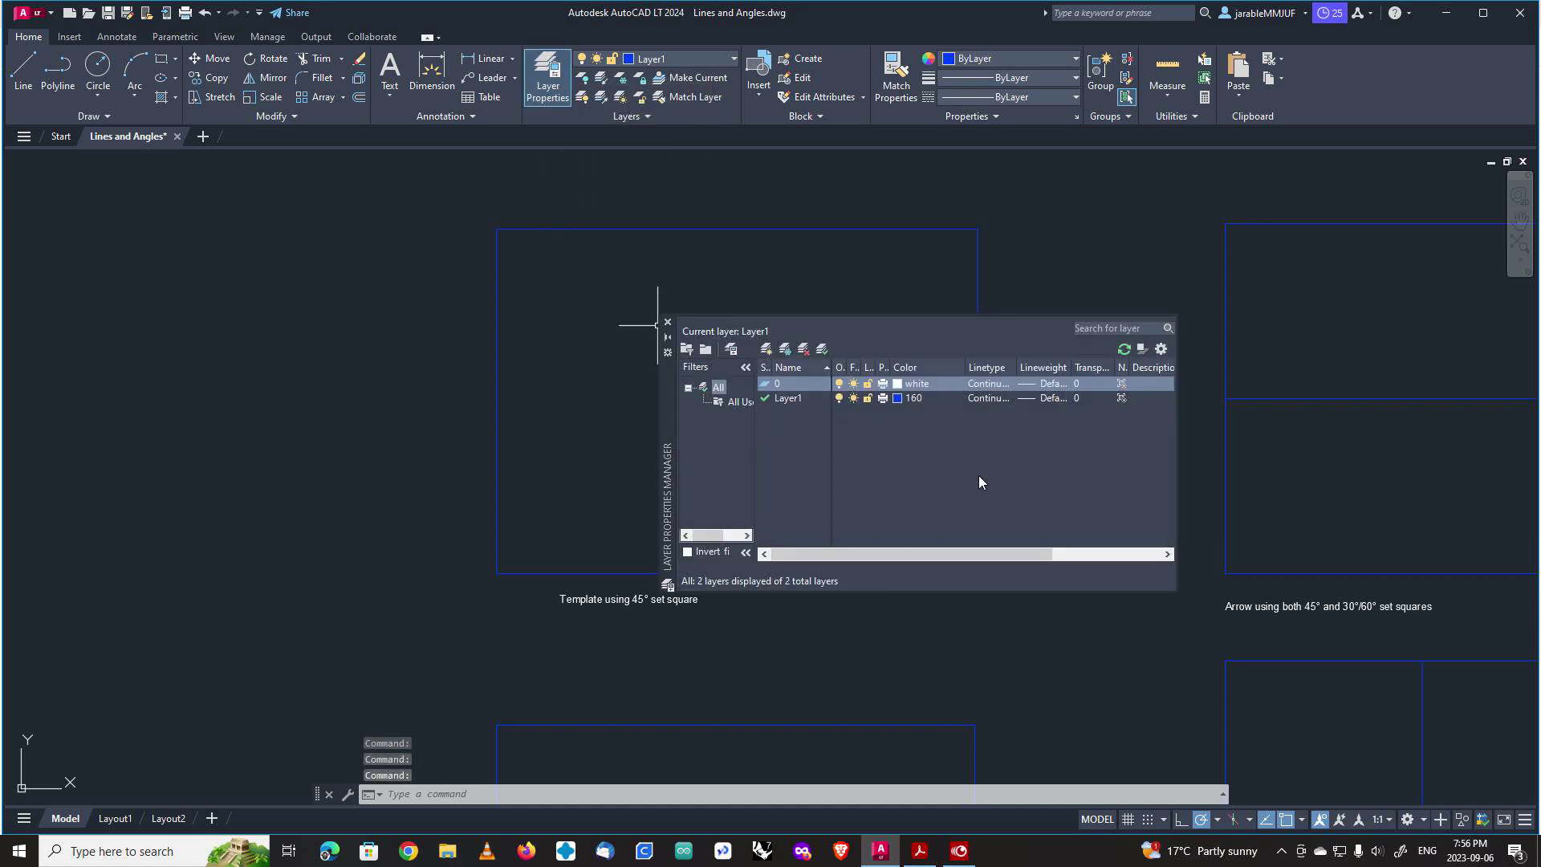
left_click(785, 399)
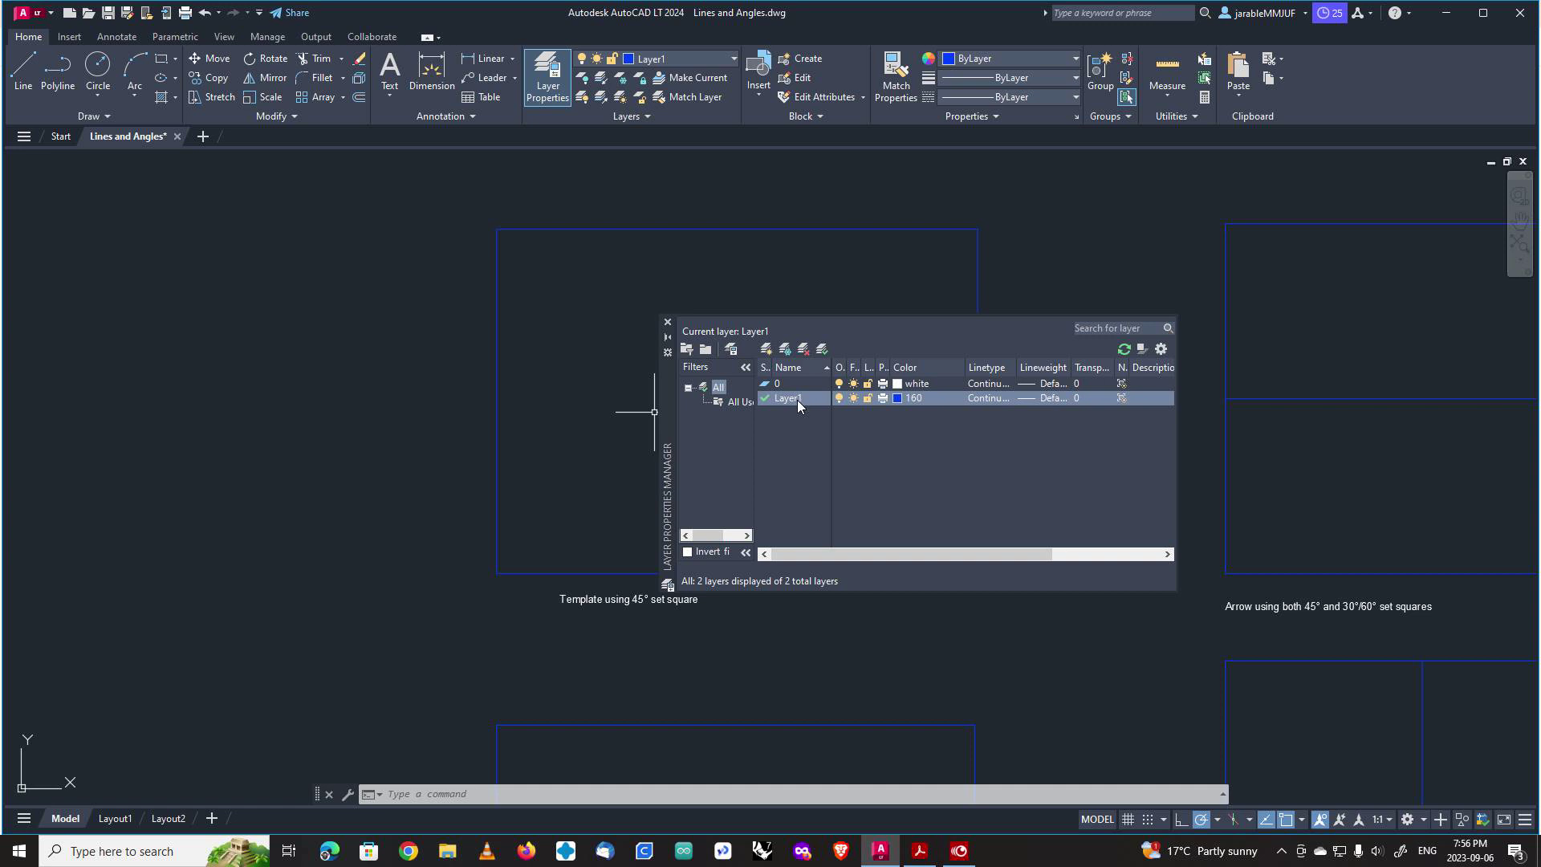
left_click(797, 400)
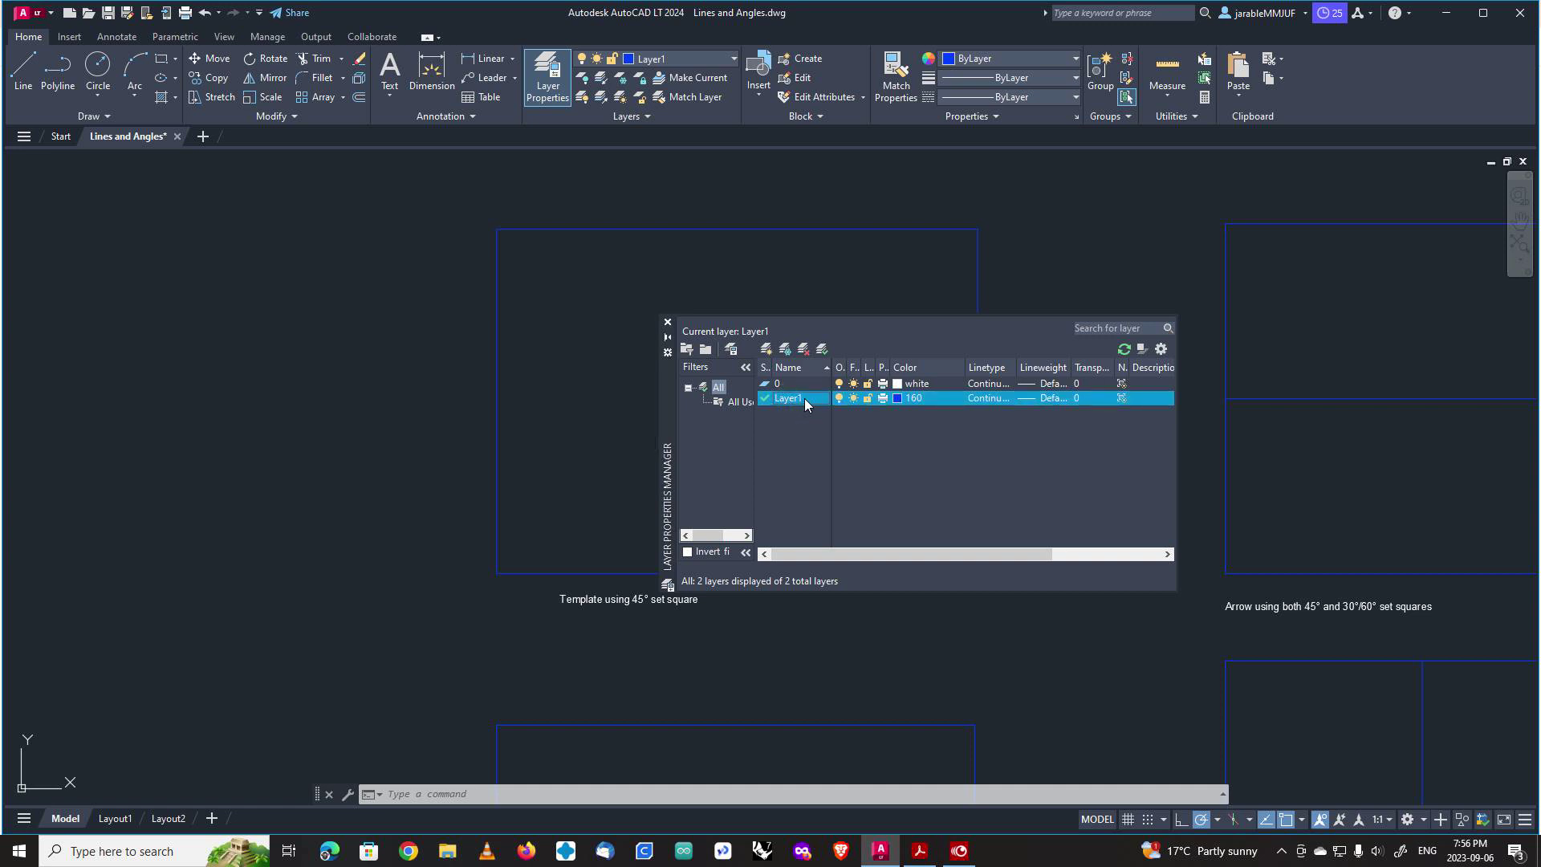
right_click(795, 398)
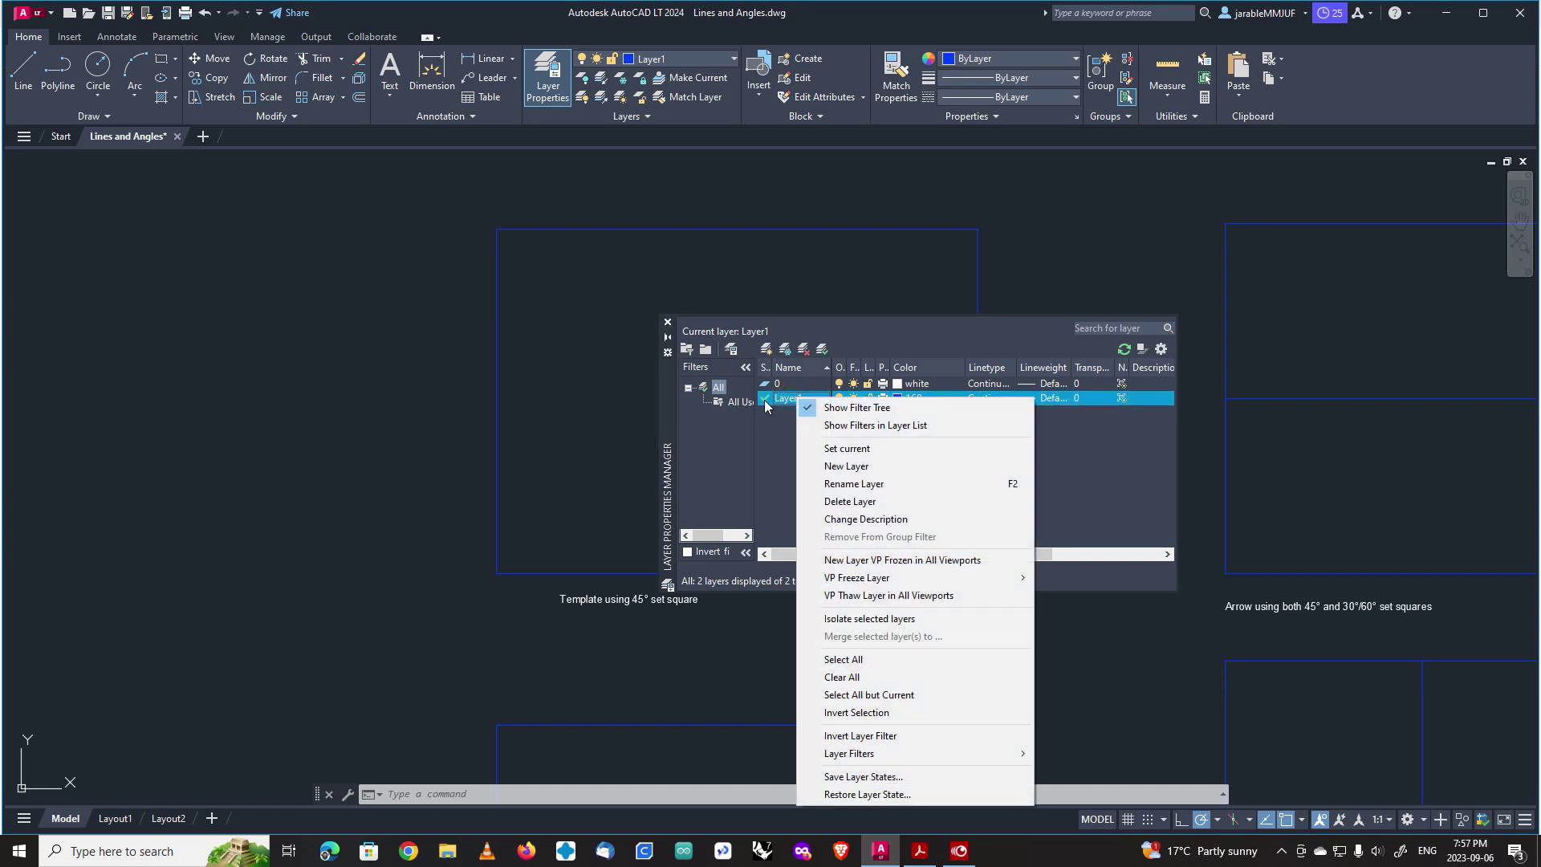
left_click(839, 485)
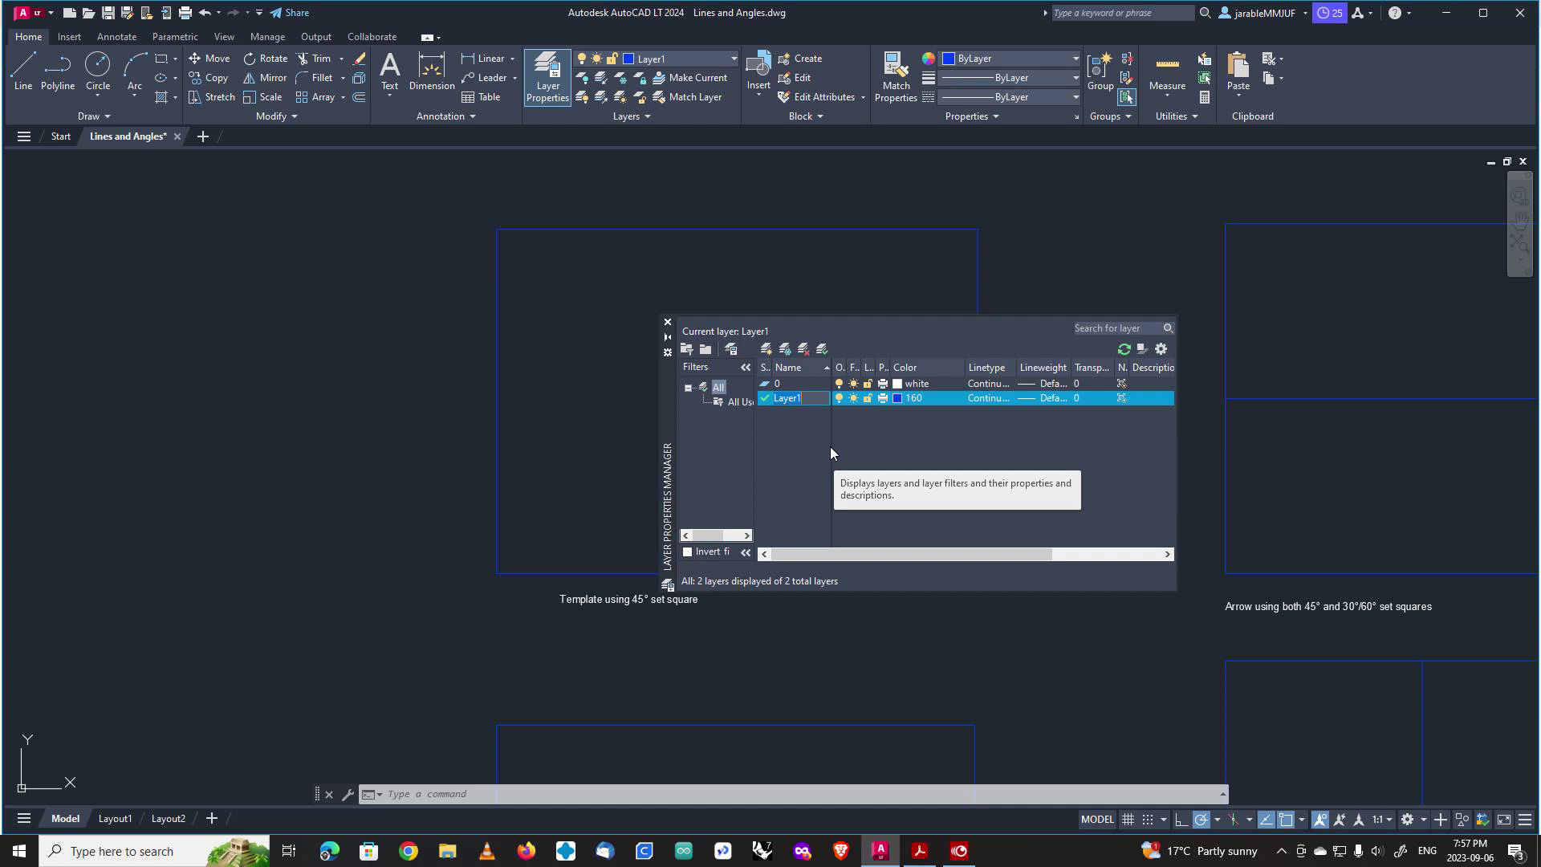
key("Caps_Lock")
type("gU")
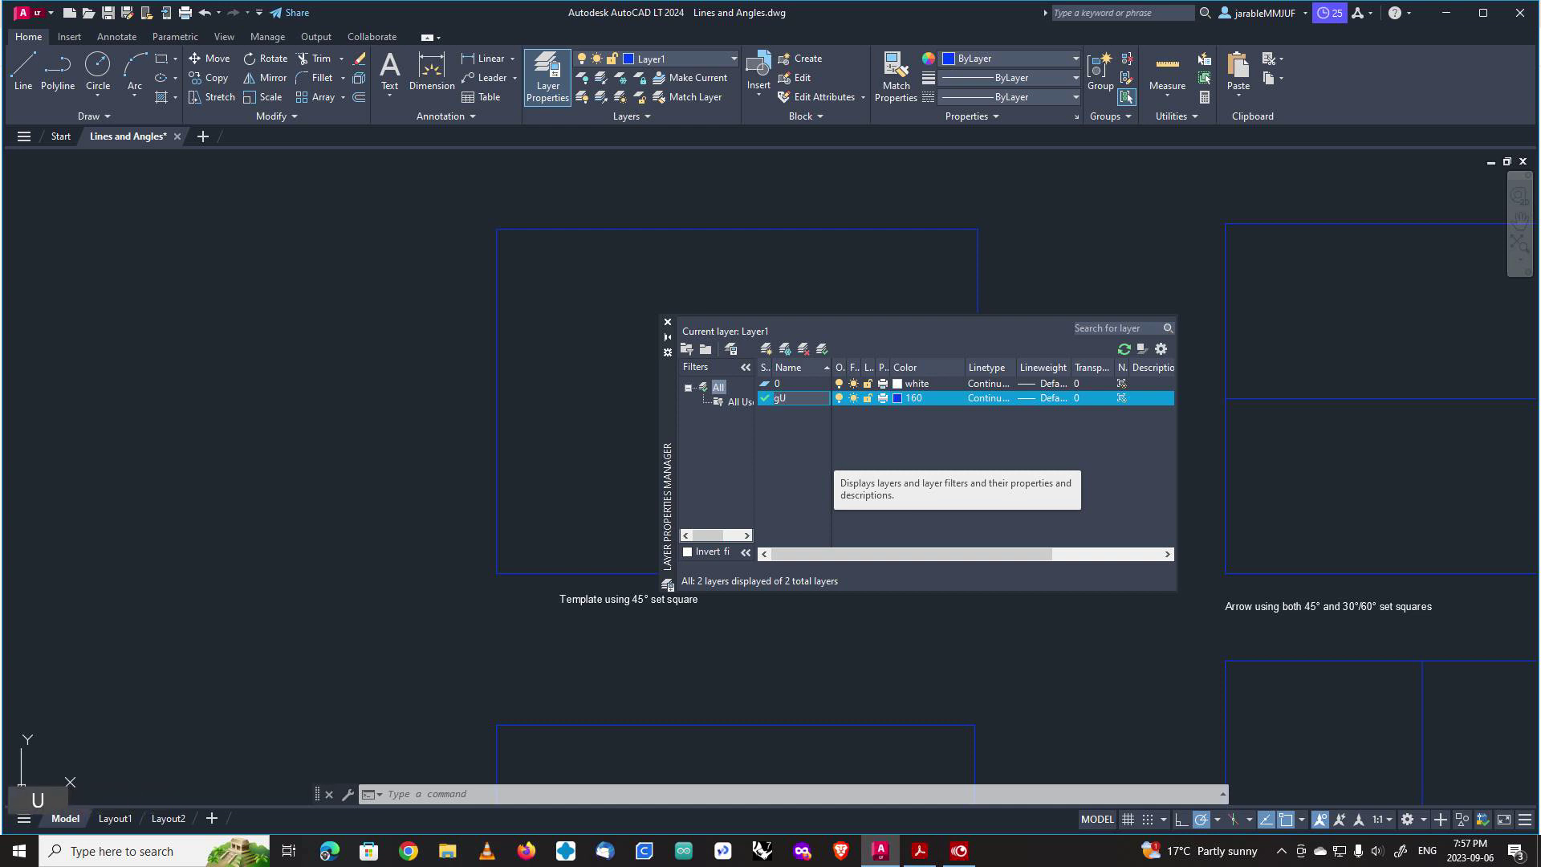
key("BackSpace")
key("BackSpace")
key("Caps_Lock")
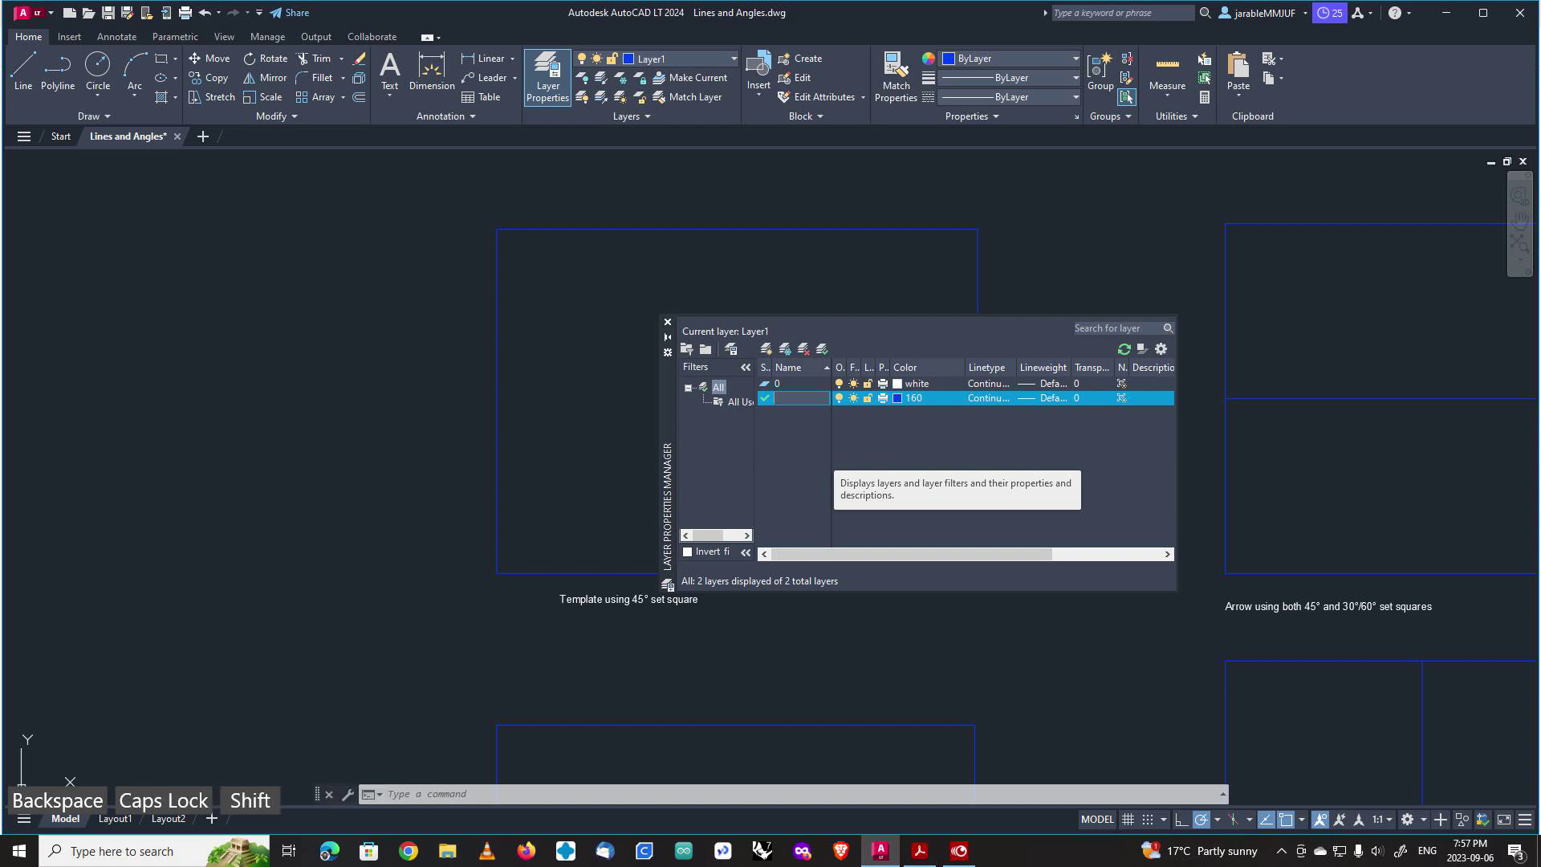
type("Guide")
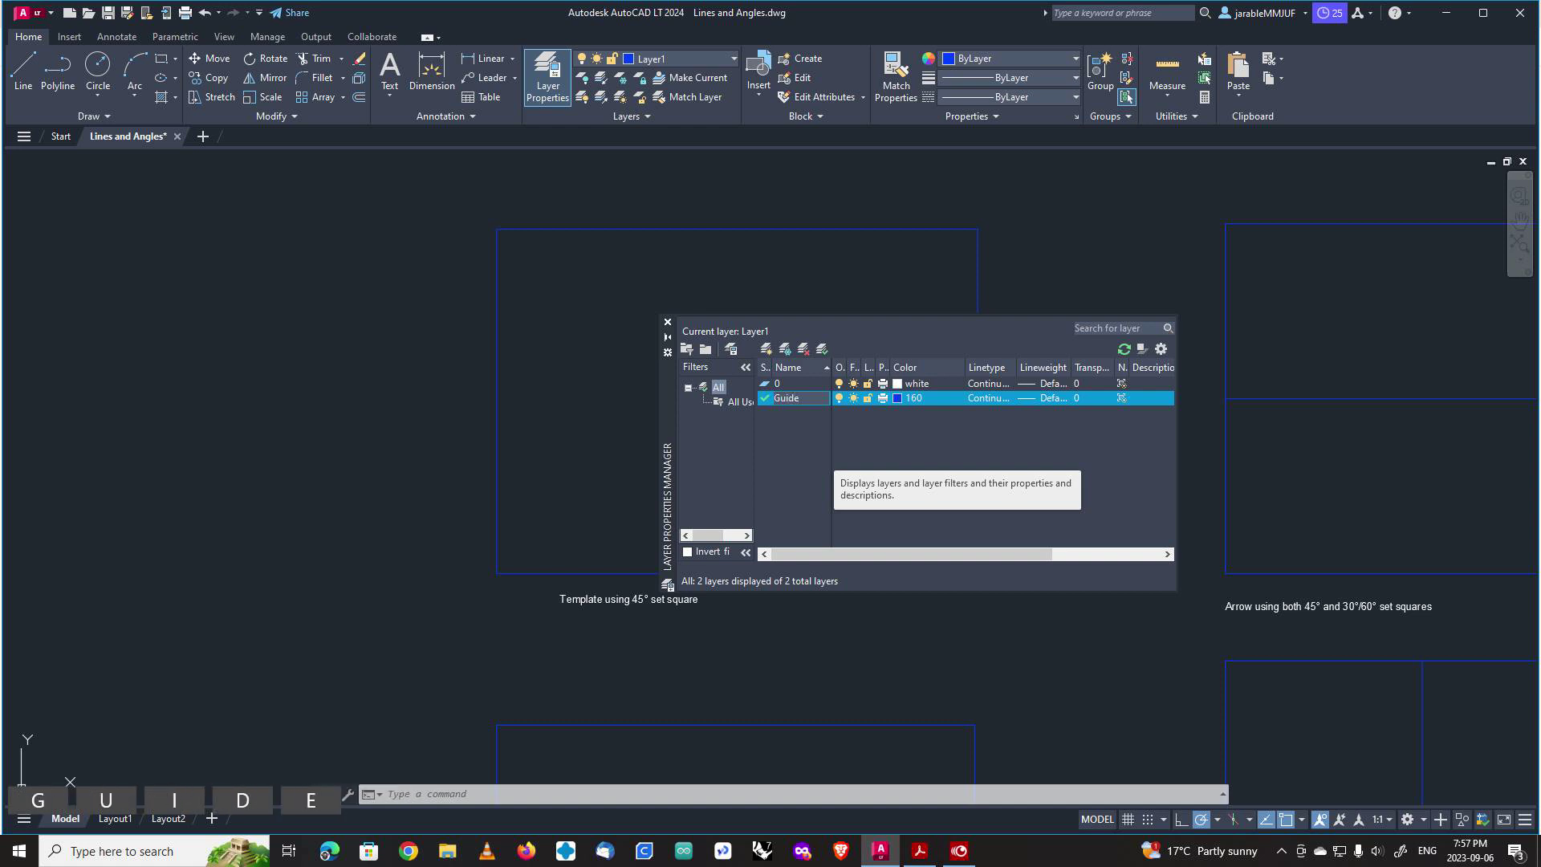
key("Return")
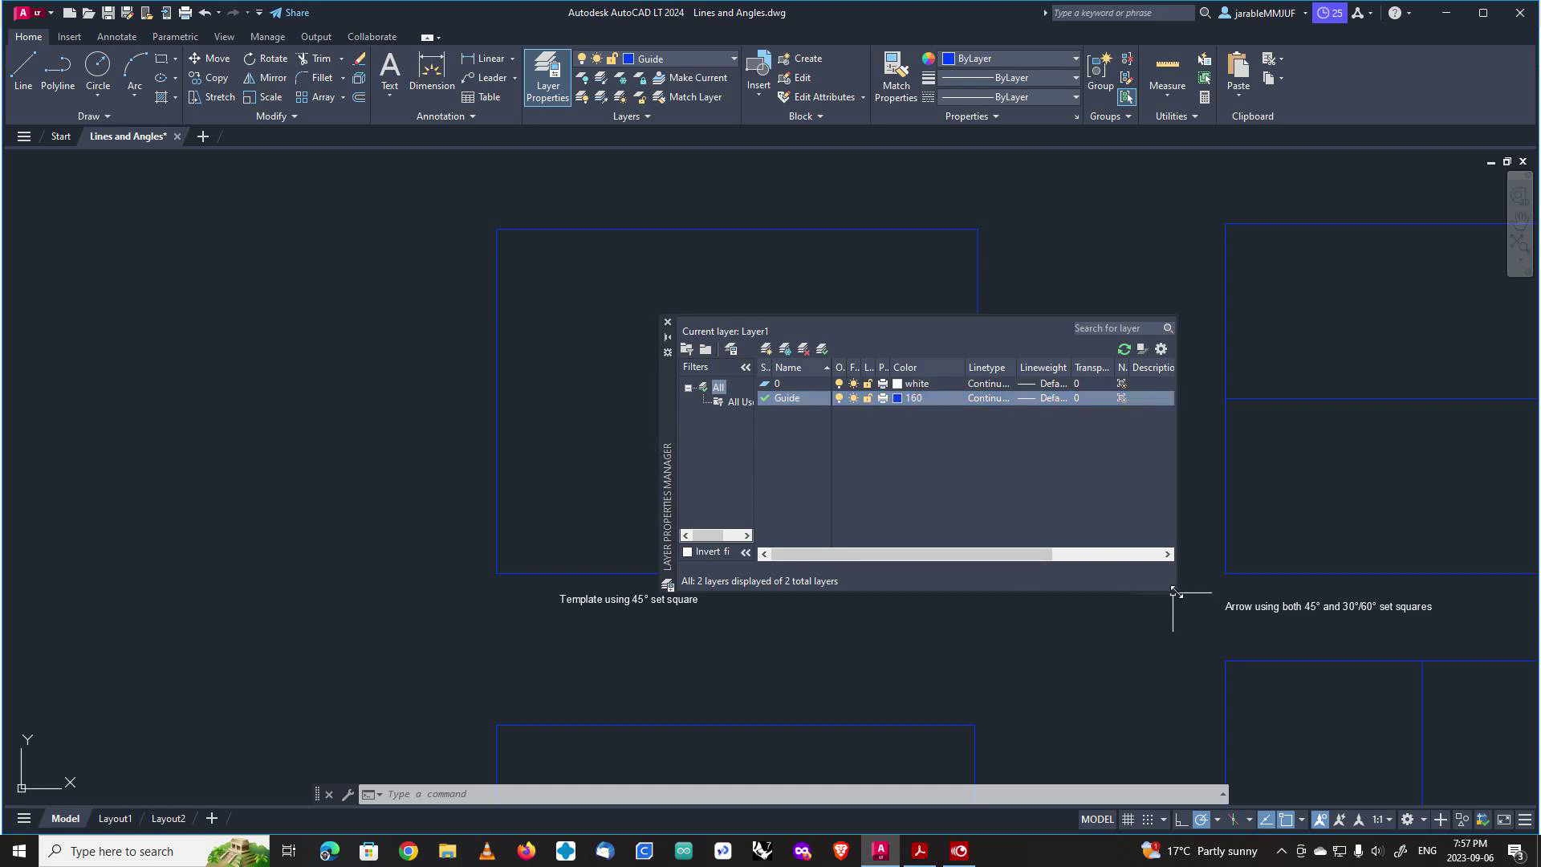
left_click_drag(1176, 594, 1468, 731)
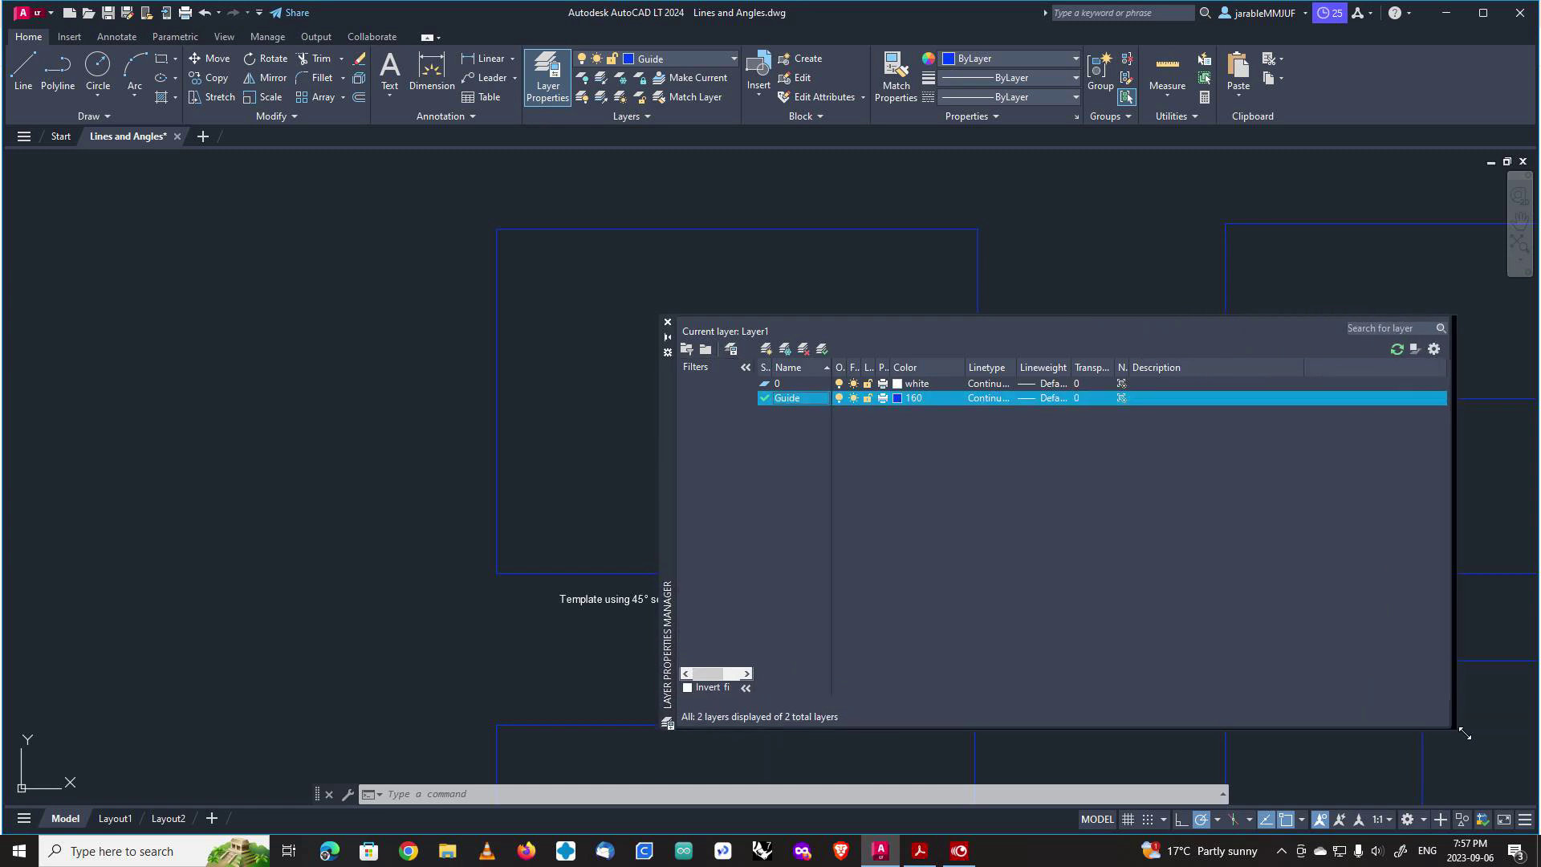
Reposition the Layer Properties Manager over the template frame and widen the On, Freeze, Lock and Plot columns.
mouse_move(664, 400)
left_mouse_down()
mouse_move(485, 321)
mouse_move(373, 311)
left_mouse_up()
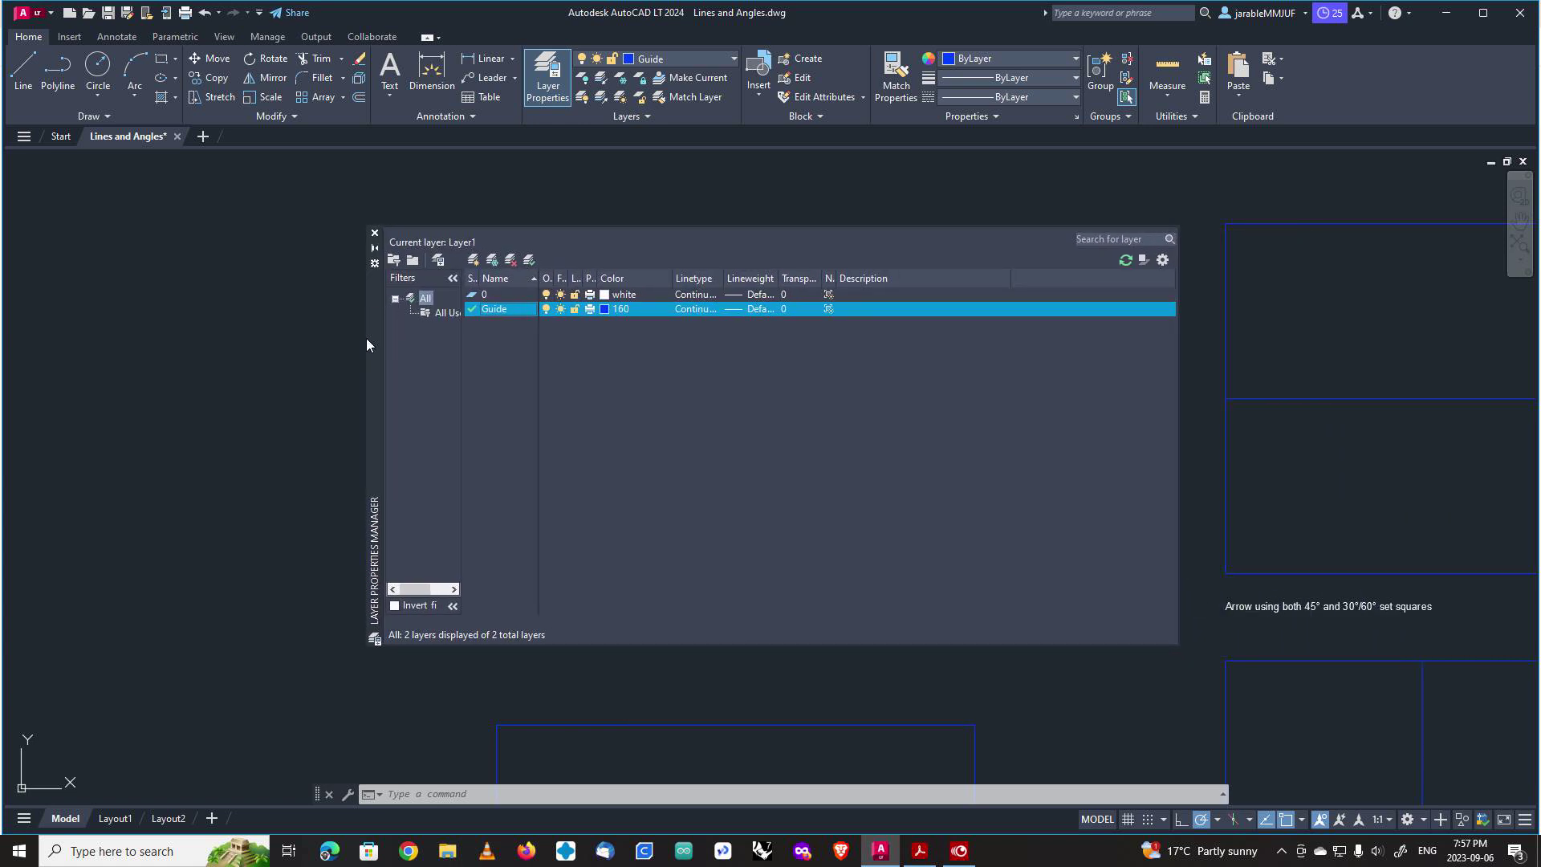
left_click_drag(674, 279, 578, 279)
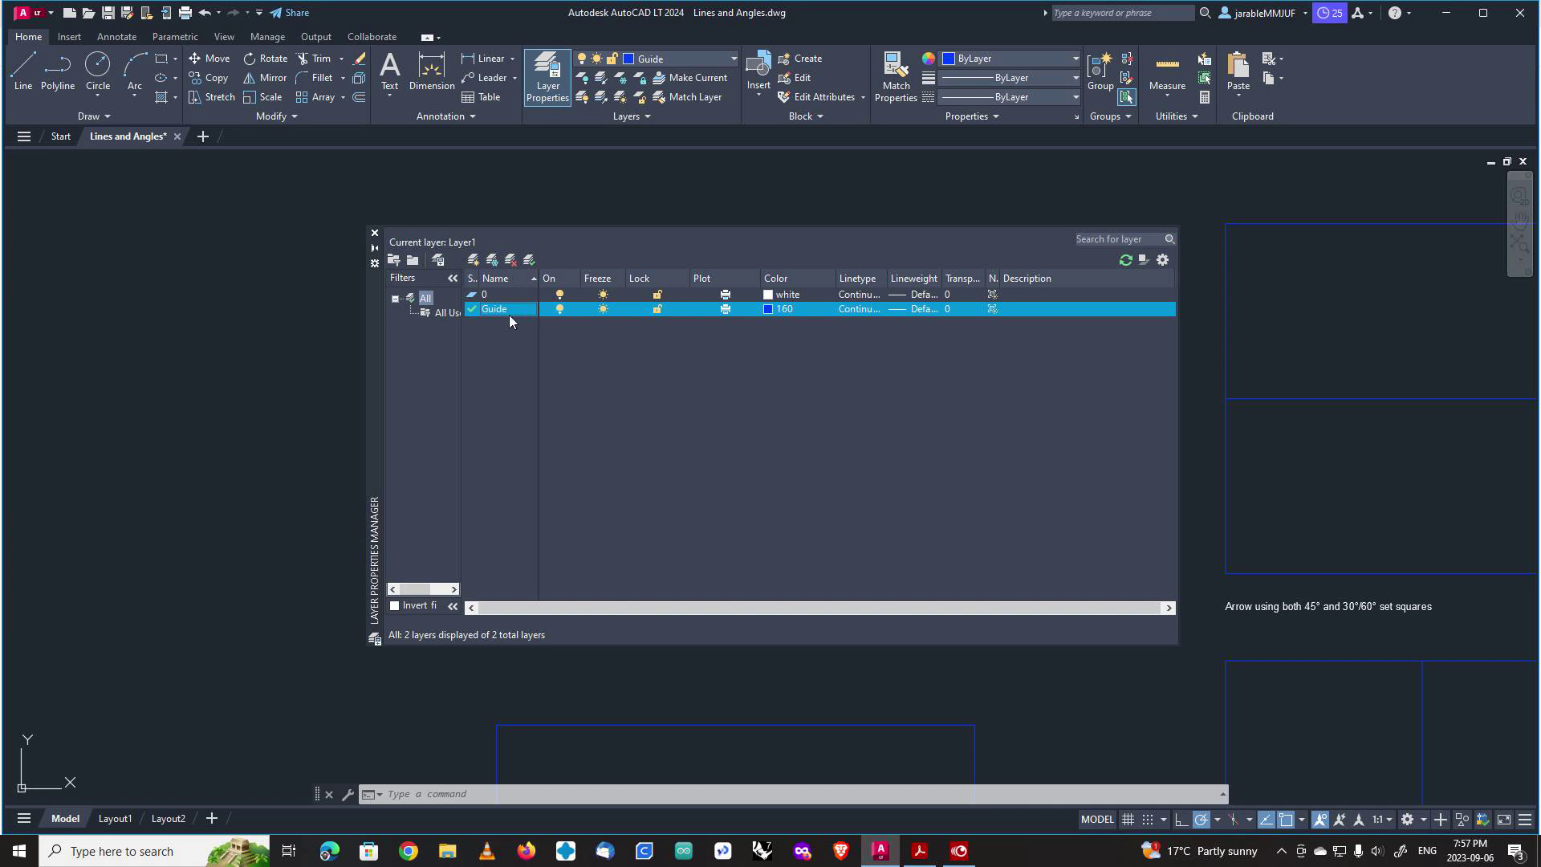
Try out the on/off setting of the current Guide layer and of layer 0, keeping both layers on.
left_click(559, 311)
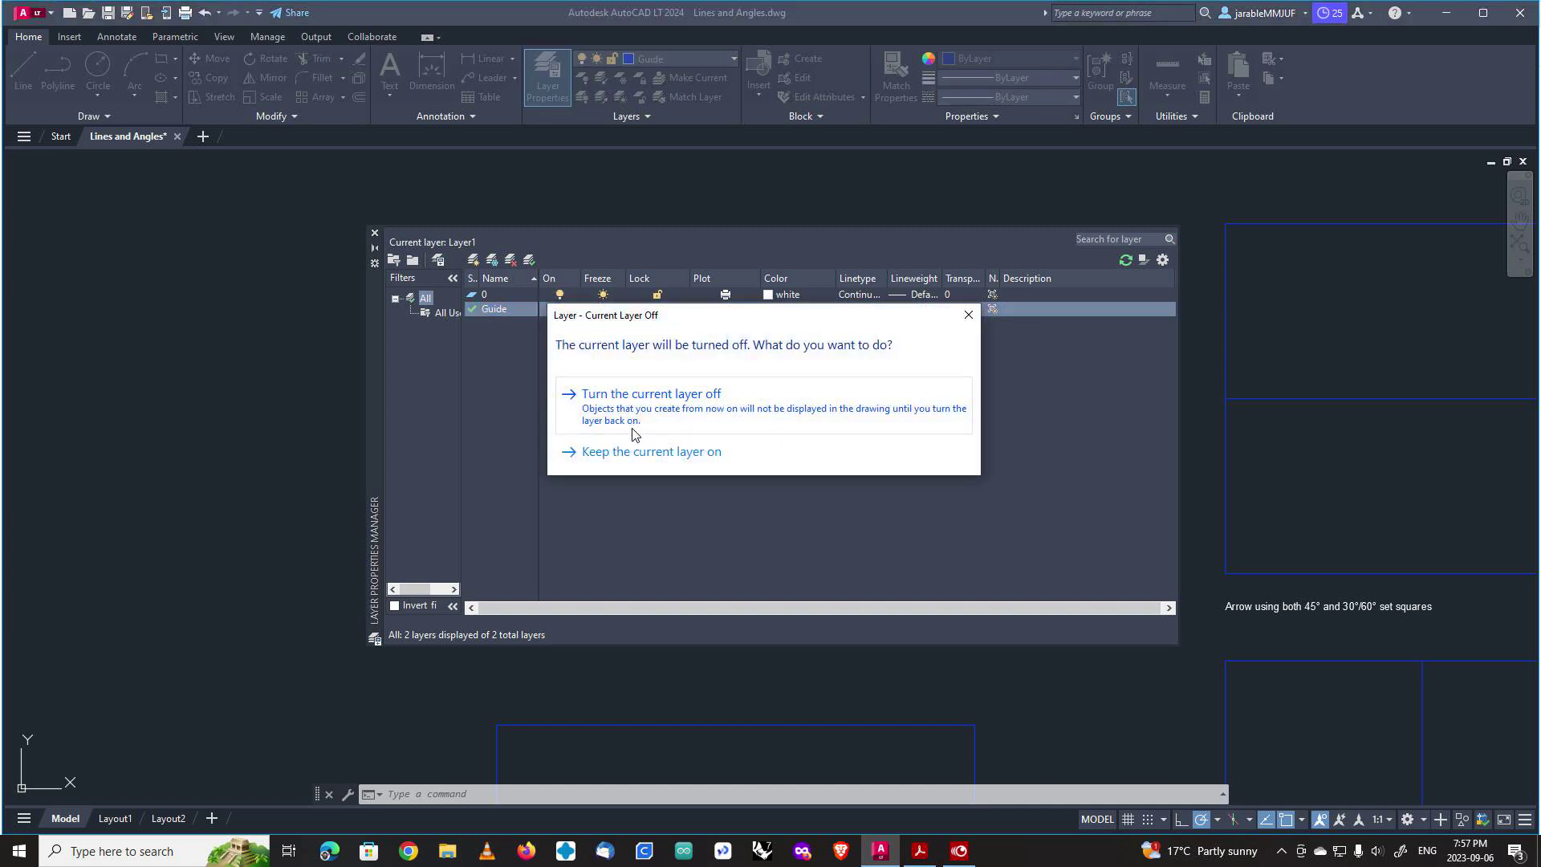
left_click(627, 454)
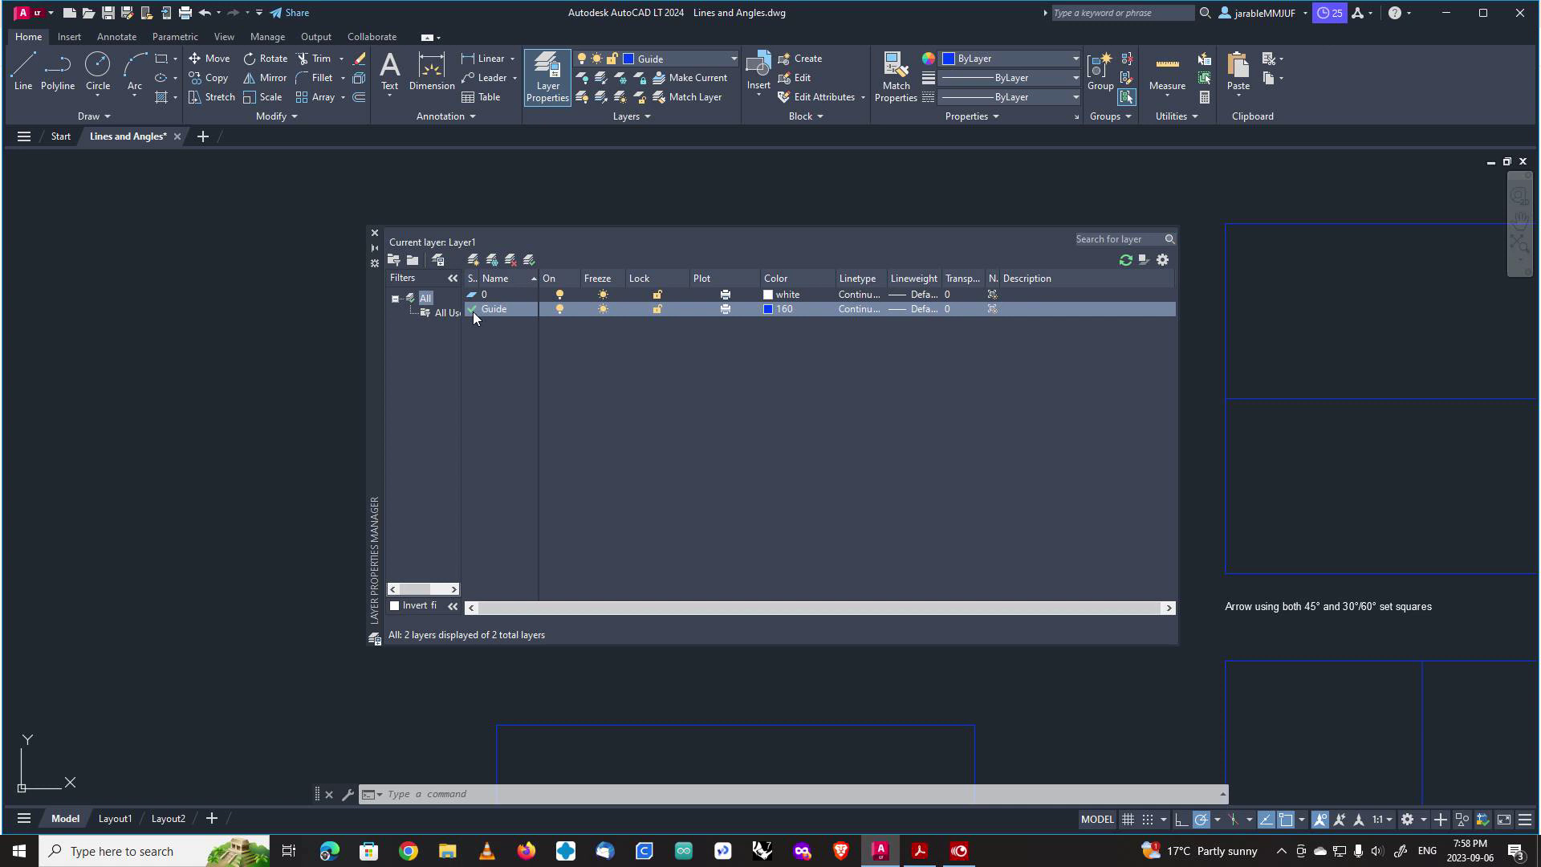
left_click(560, 296)
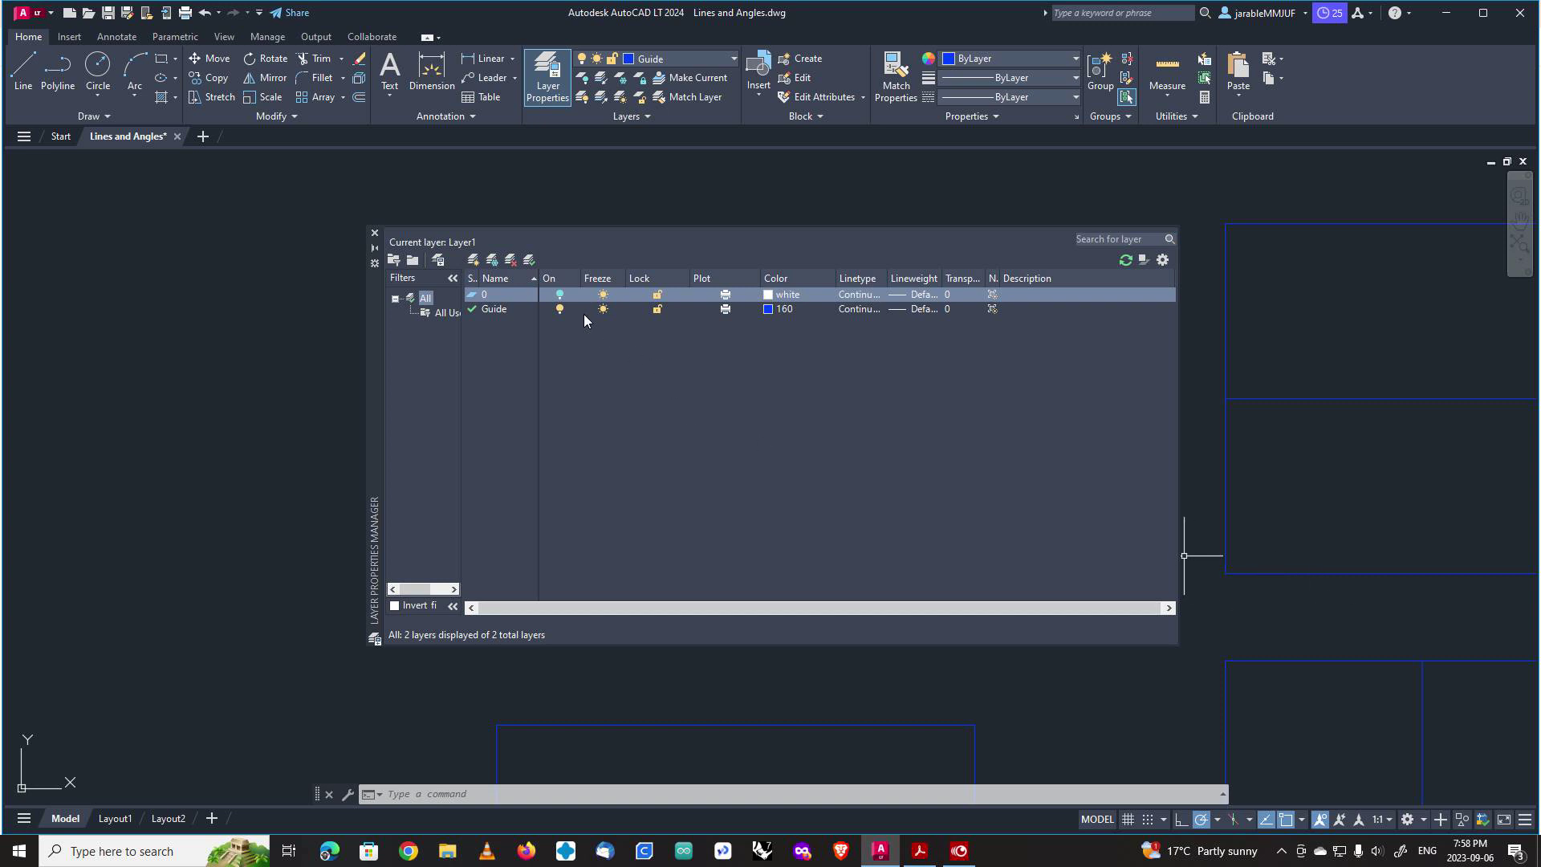
left_click(560, 295)
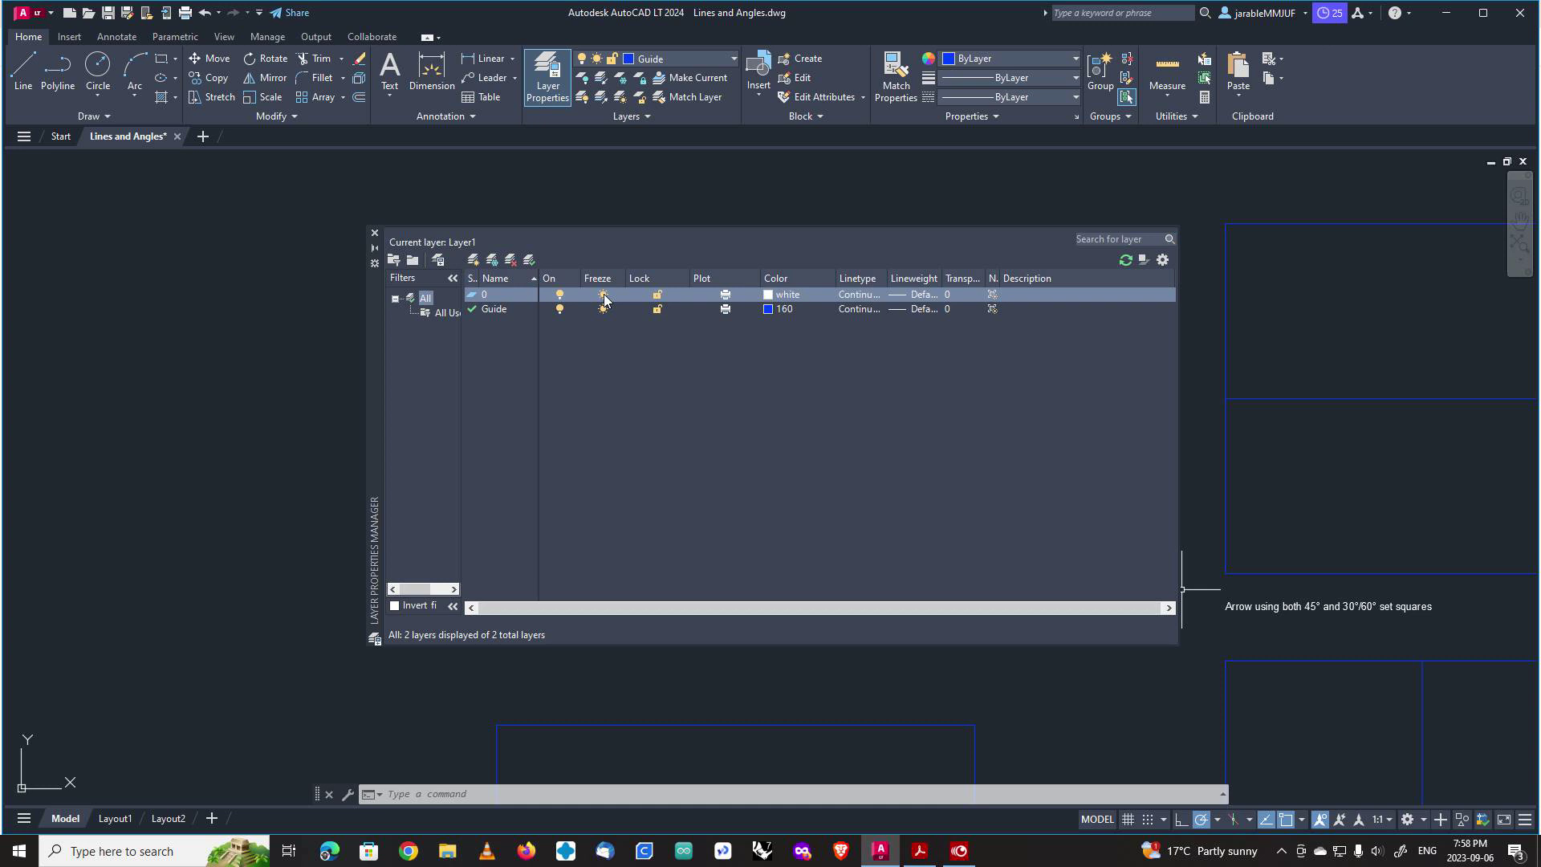
Lock the Guide layer and layer 0.
left_click(656, 310)
left_click(658, 310)
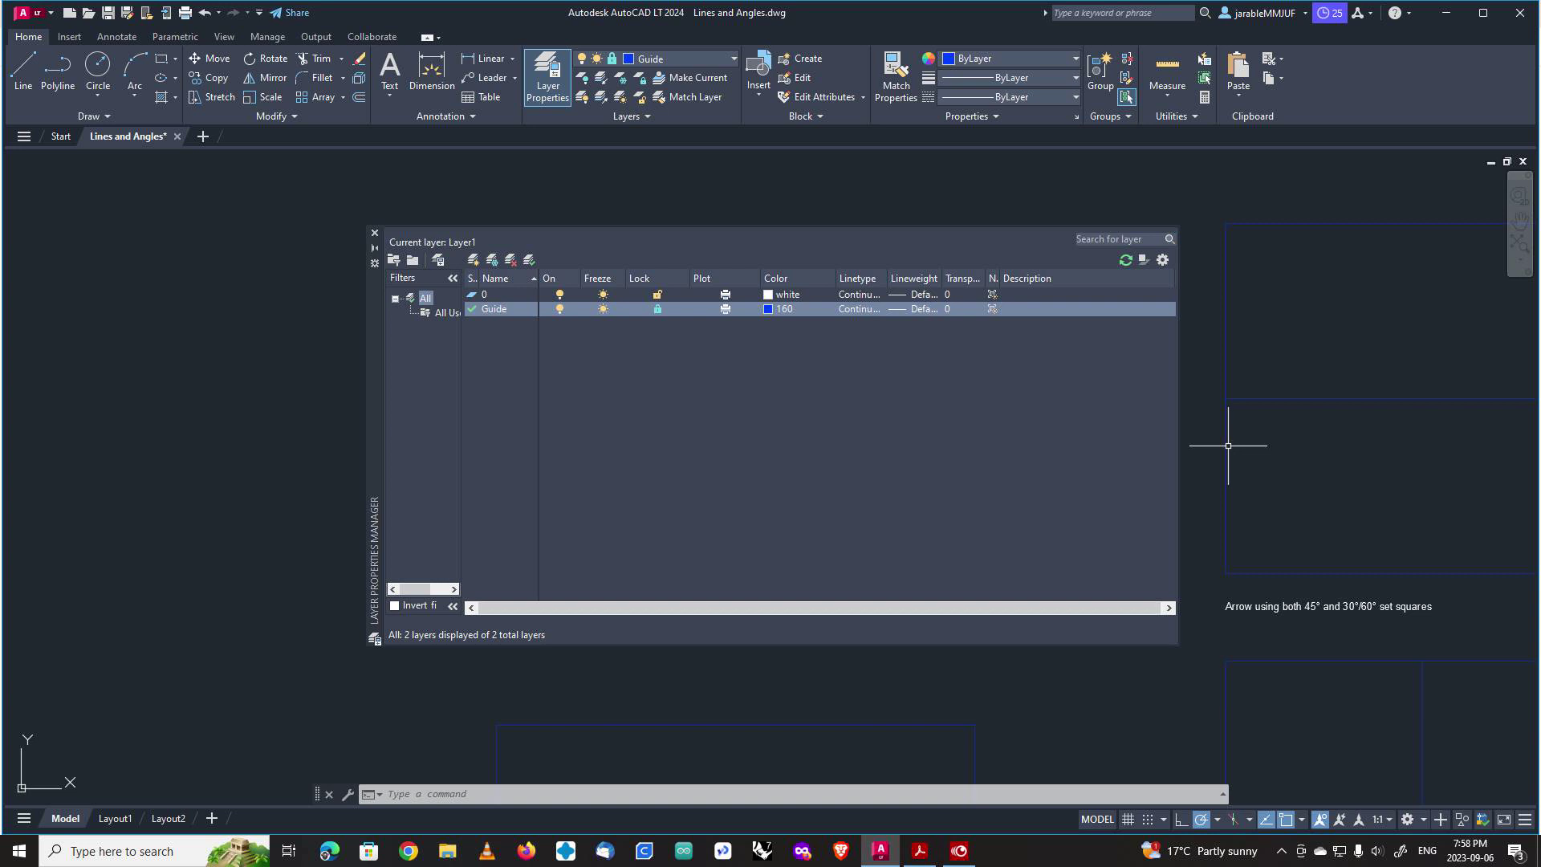
left_click(657, 294)
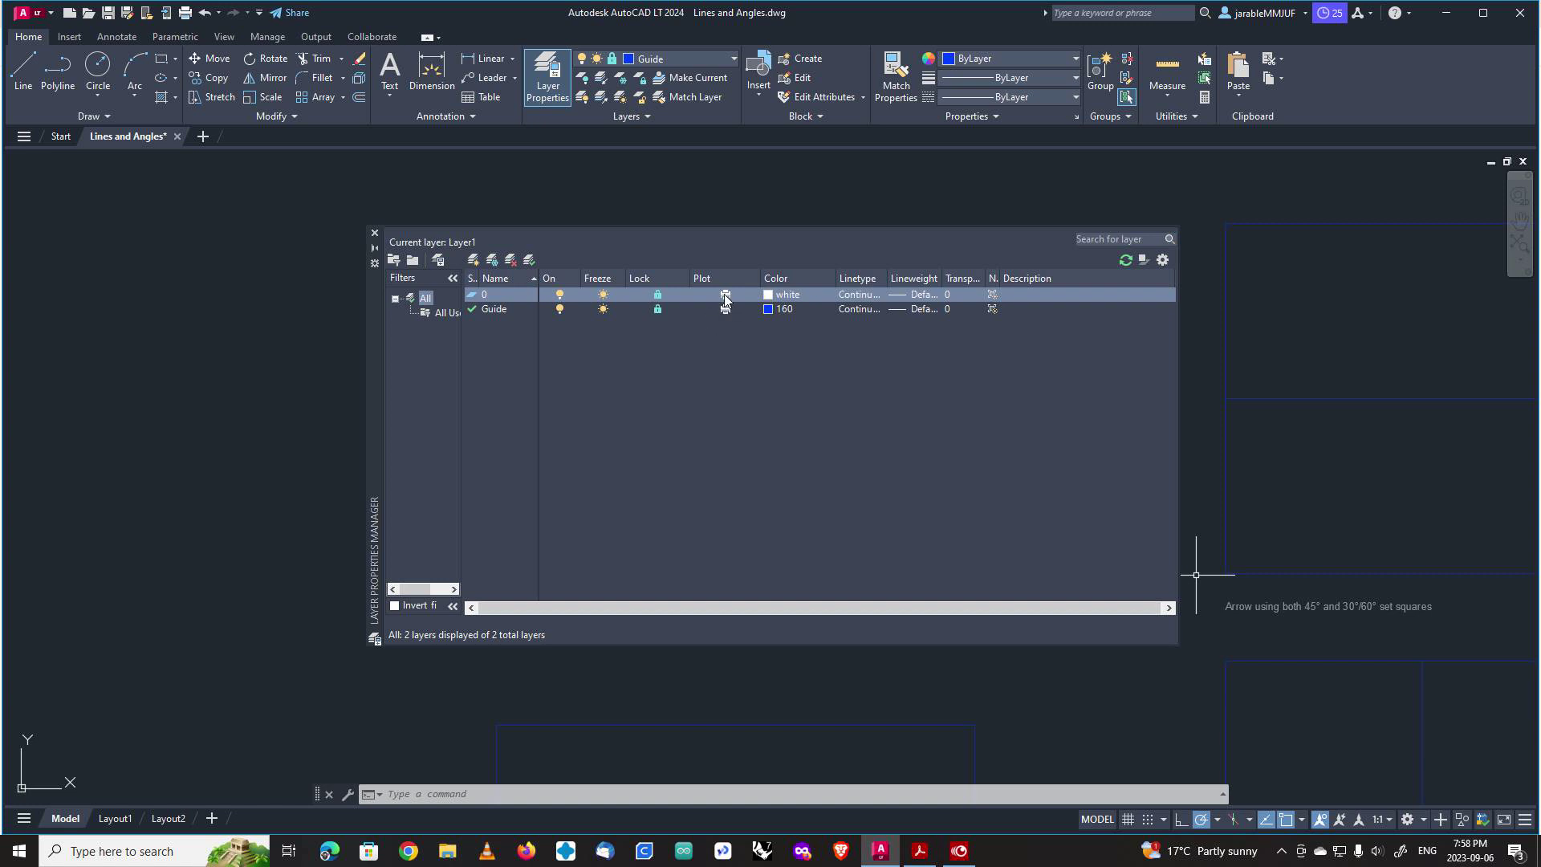
Change the Guide layer's color to index color 110.
left_click(770, 309)
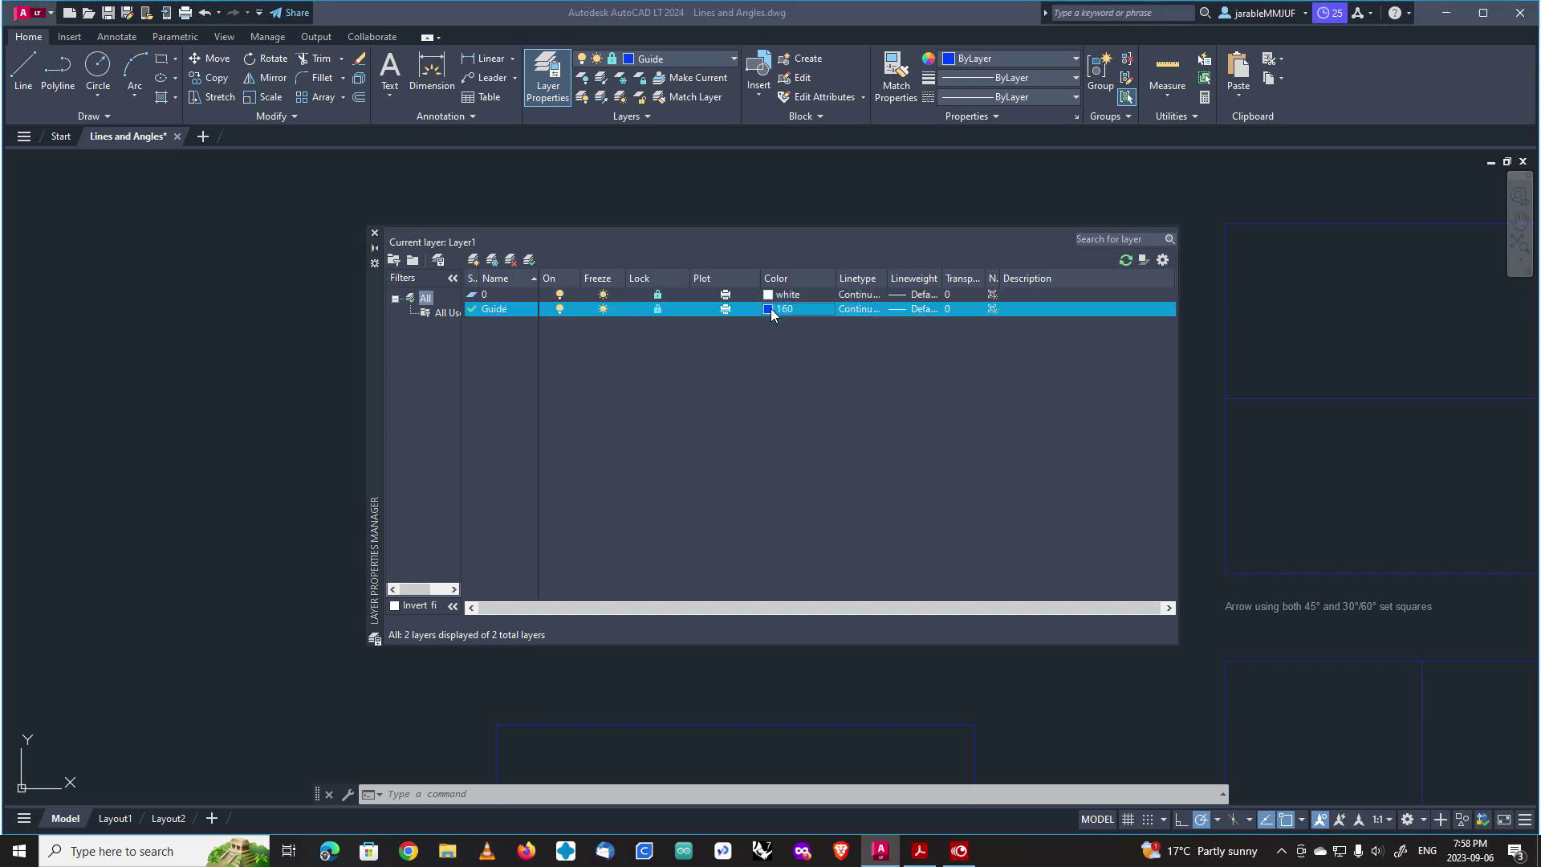
left_click(753, 369)
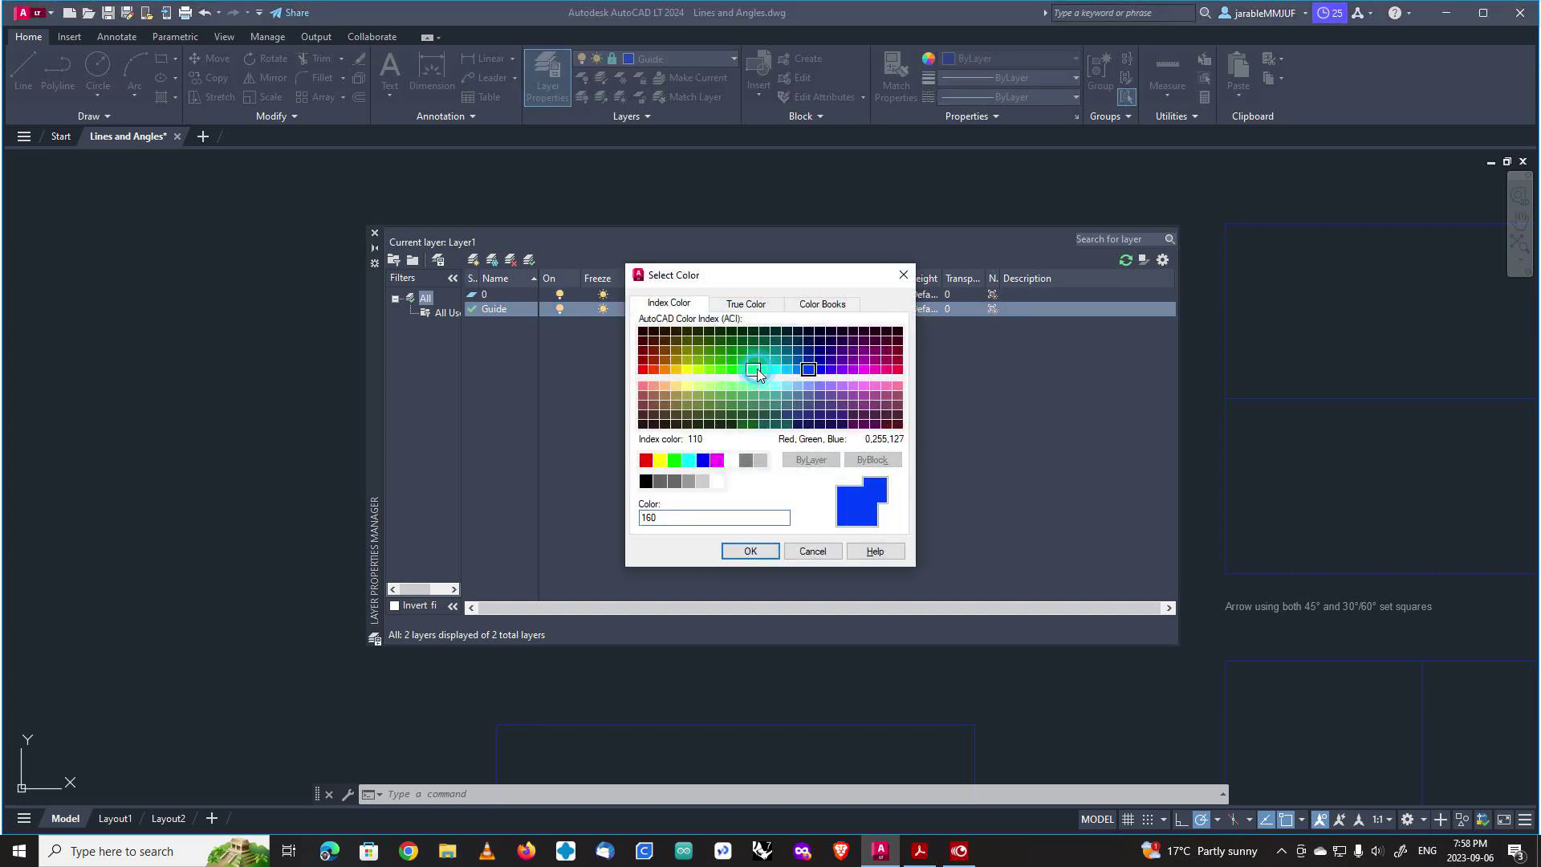
left_click(750, 551)
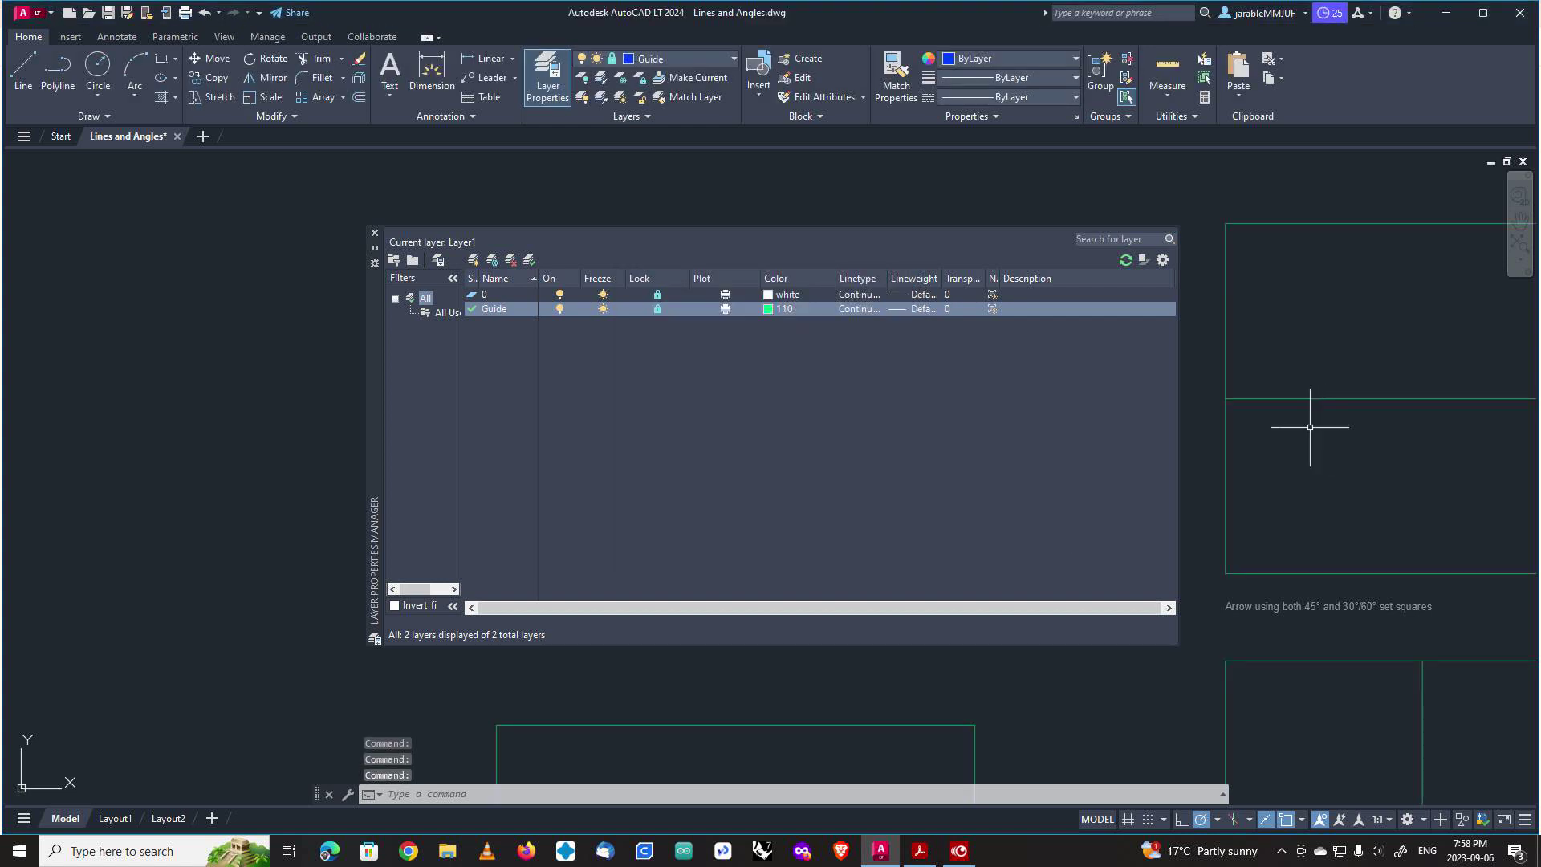
Set the Guide layer's color to index color 83.
left_click(767, 311)
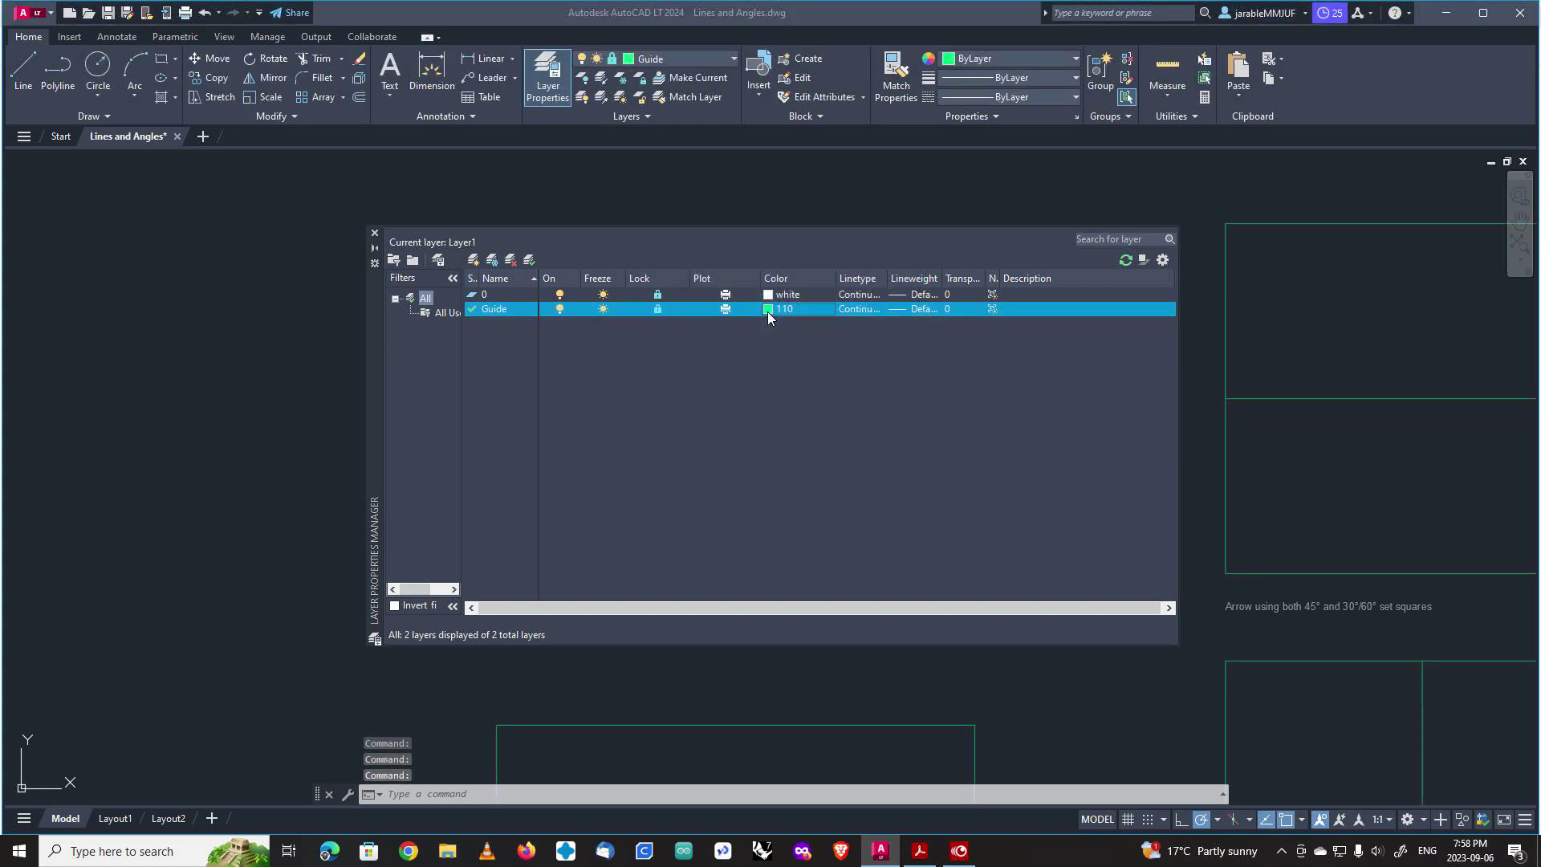
left_click(720, 395)
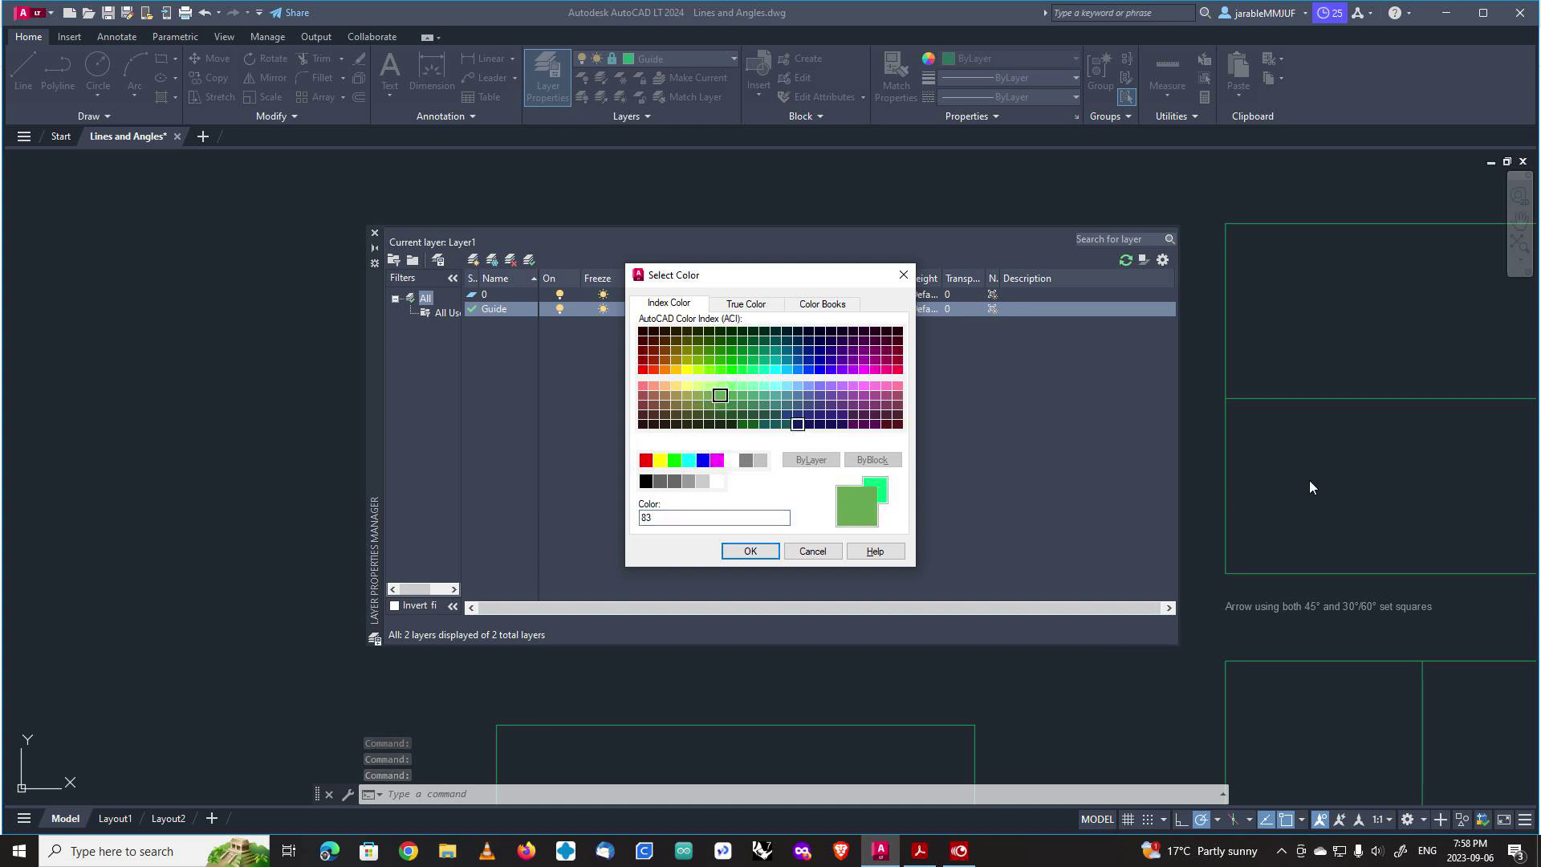
left_click(750, 552)
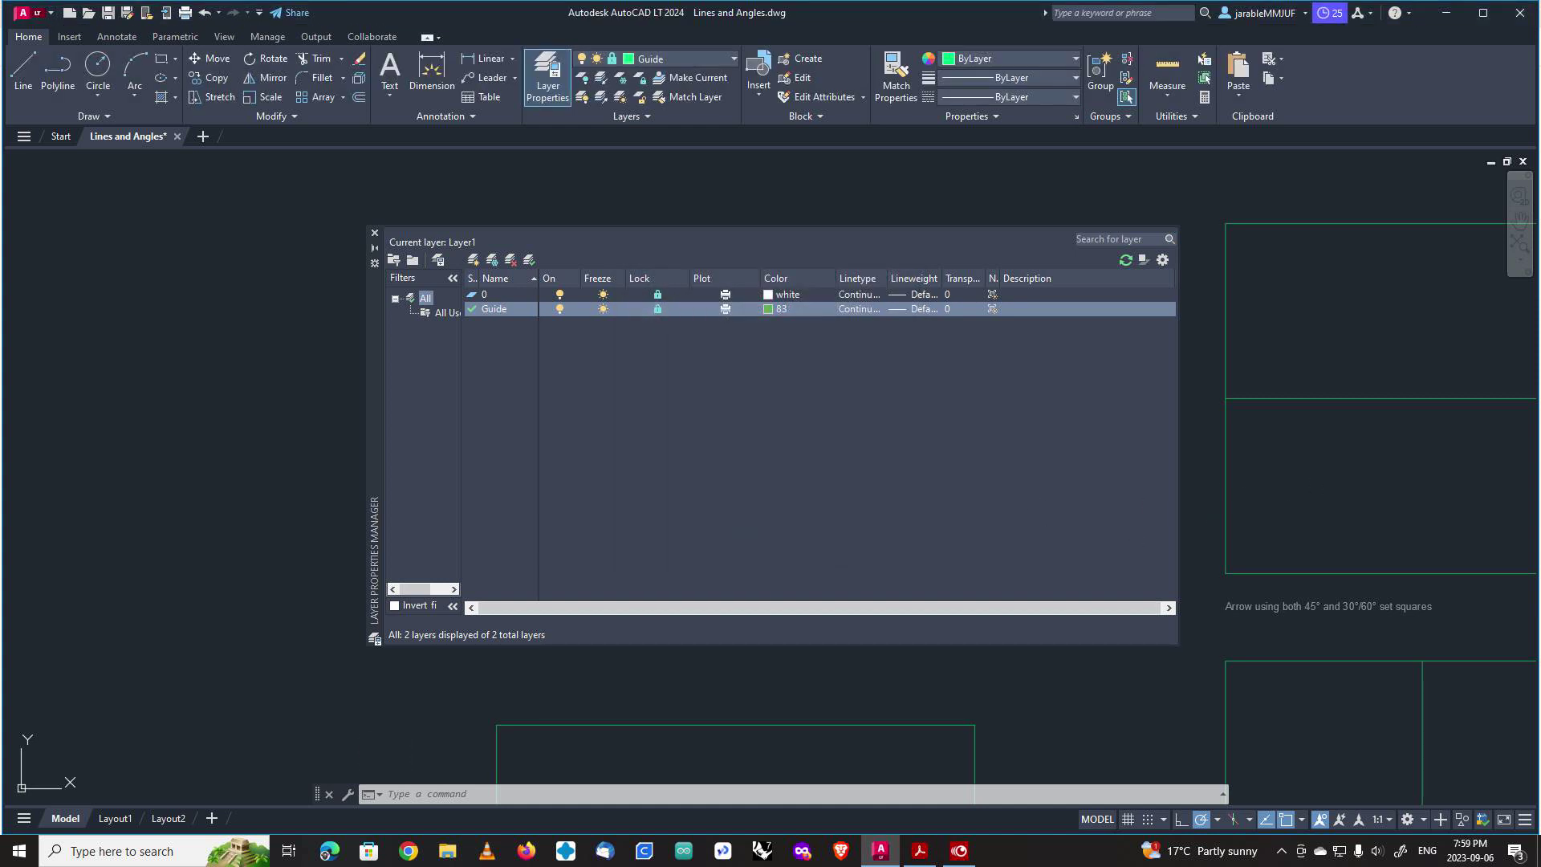
left_click(768, 309)
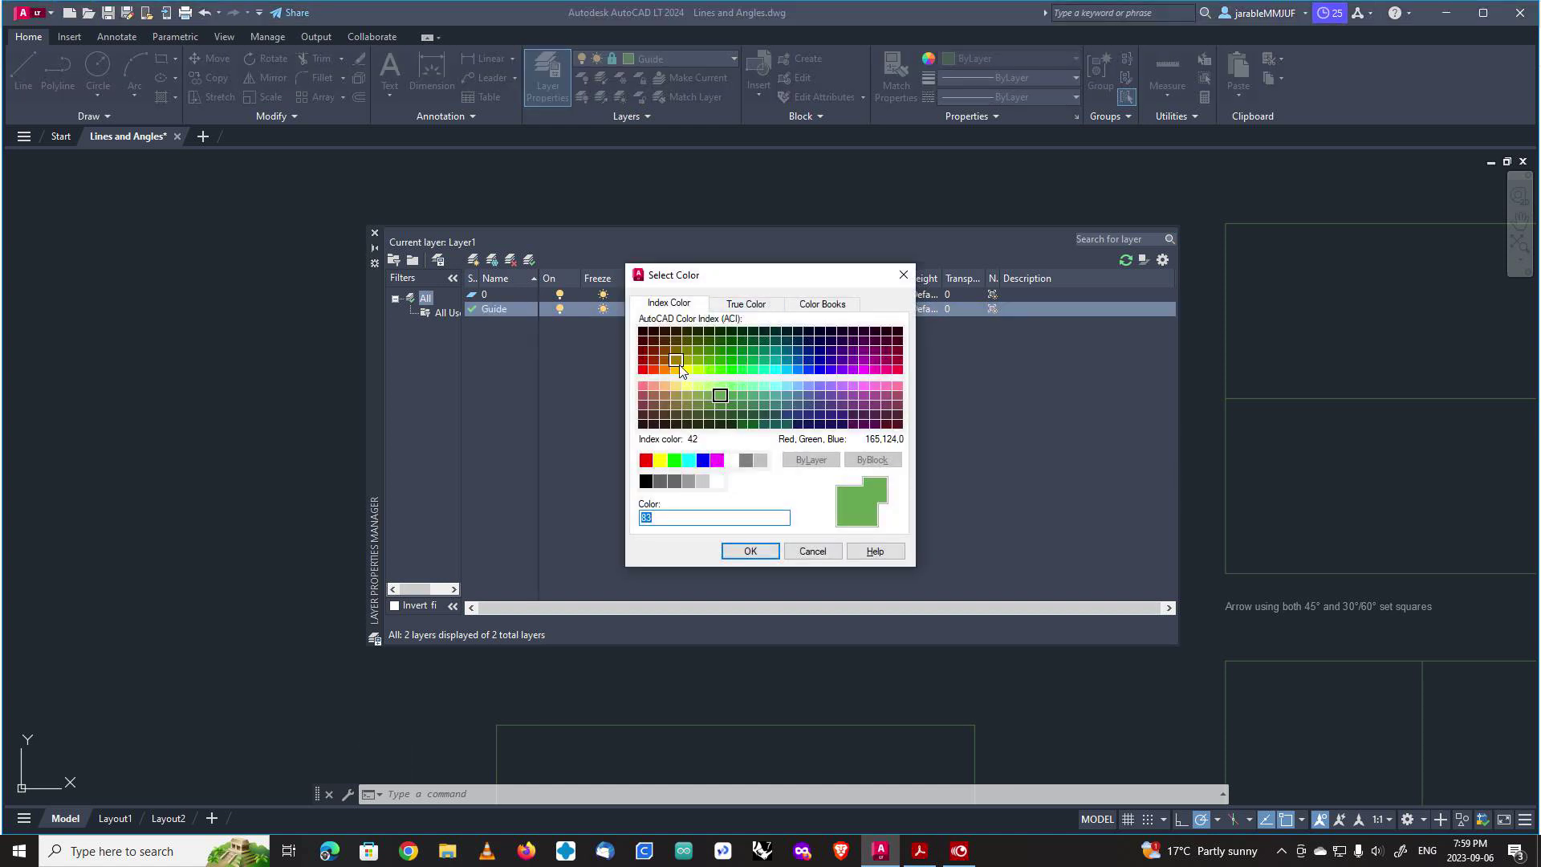
left_click(807, 370)
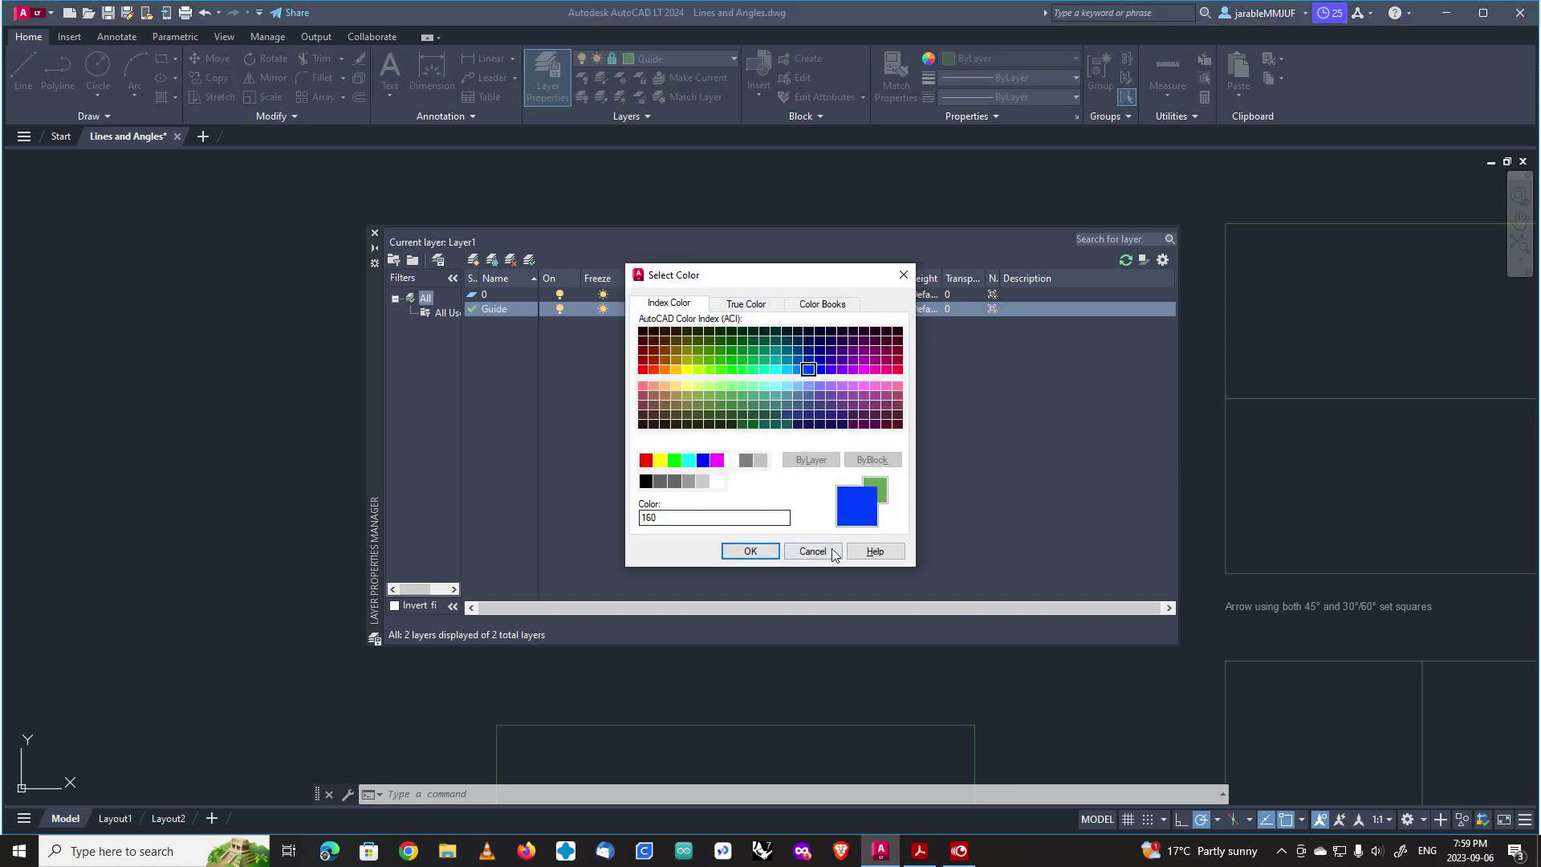
left_click(751, 370)
left_click(830, 550)
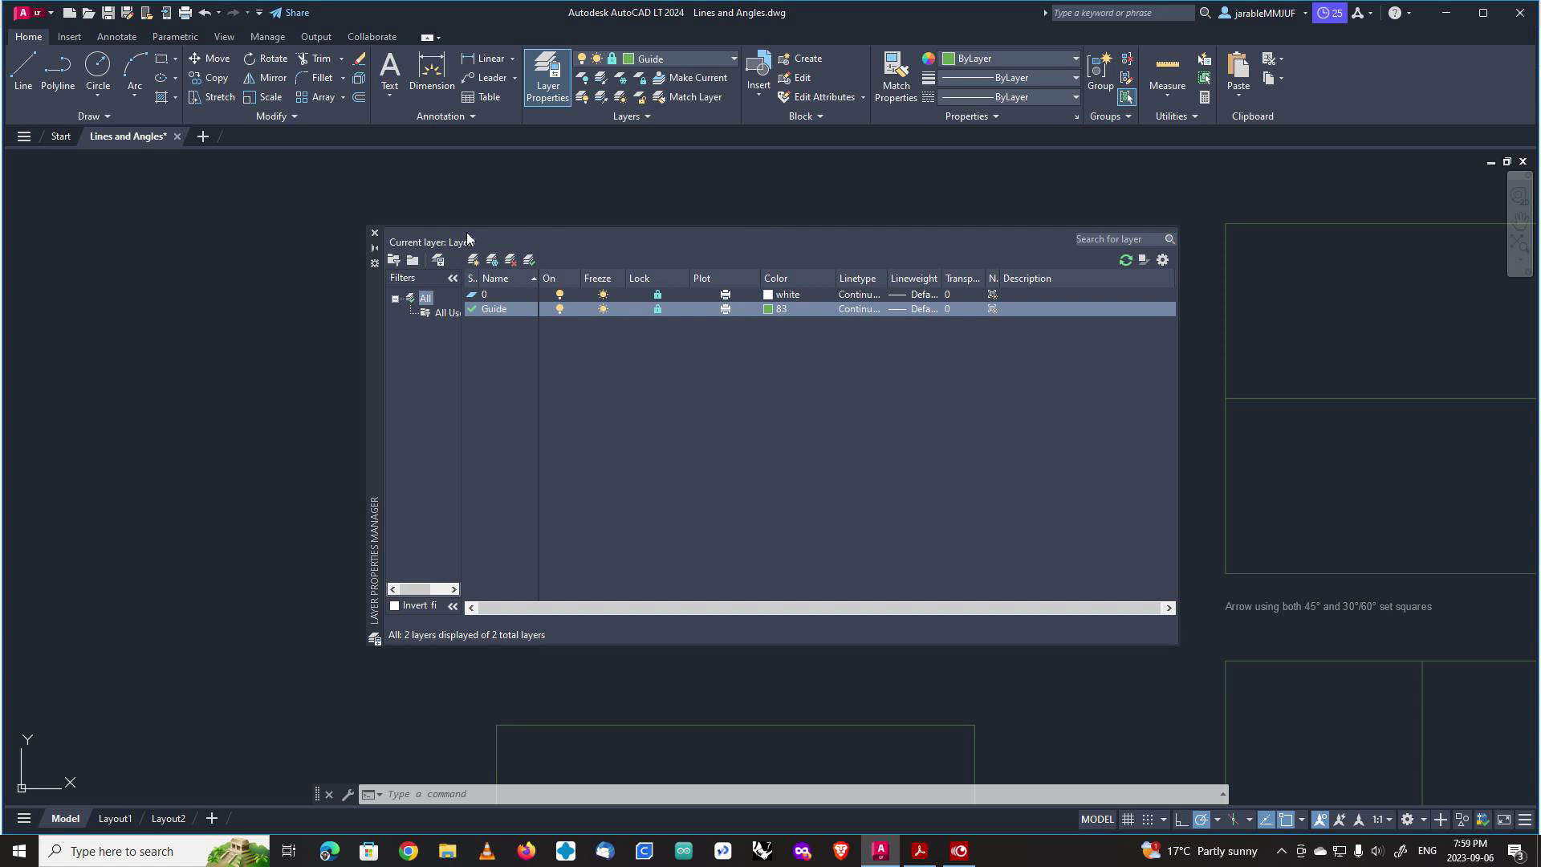
Move the layer manager lower to uncover the template frame, and load and assign the ACAD_ISO02W100 ISO dash linetype to the Guide layer.
left_click(411, 231)
mouse_move(374, 329)
left_mouse_down()
mouse_move(262, 496)
mouse_move(189, 502)
left_mouse_up()
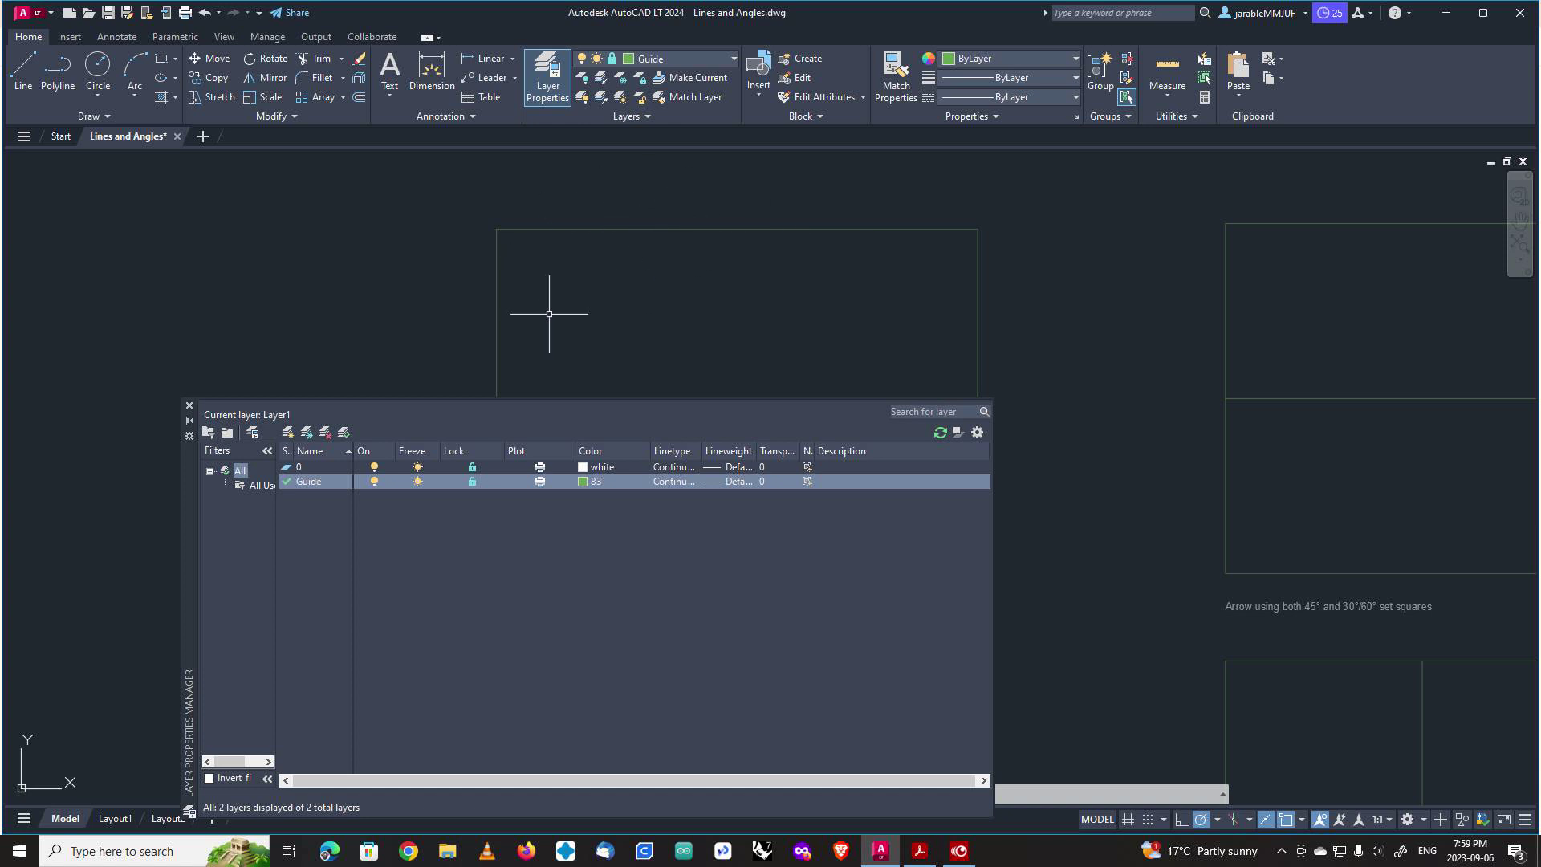
left_click(671, 479)
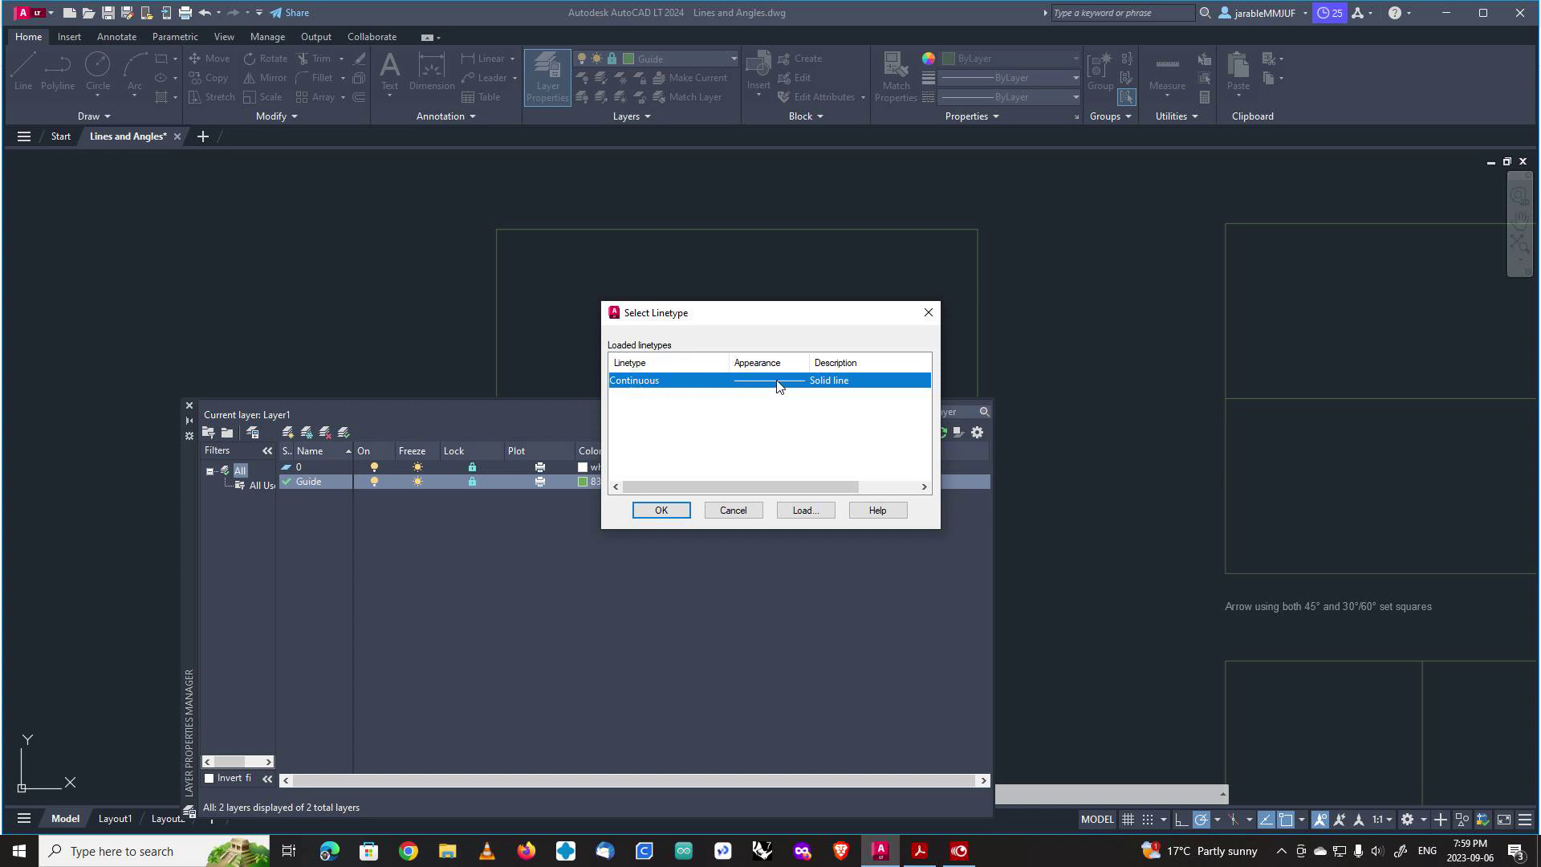
left_click(806, 510)
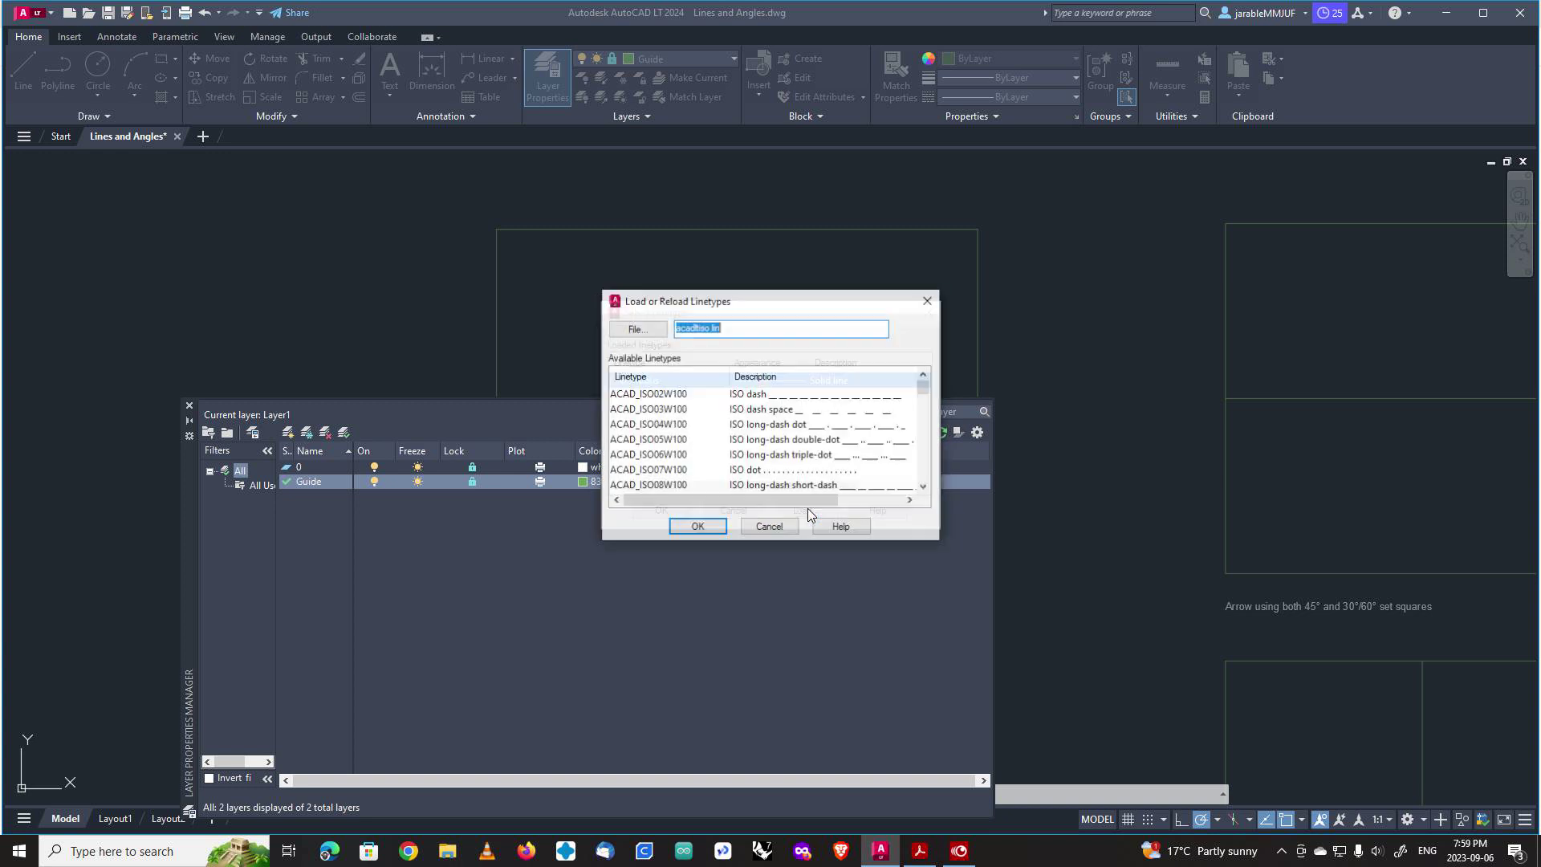
left_click(744, 397)
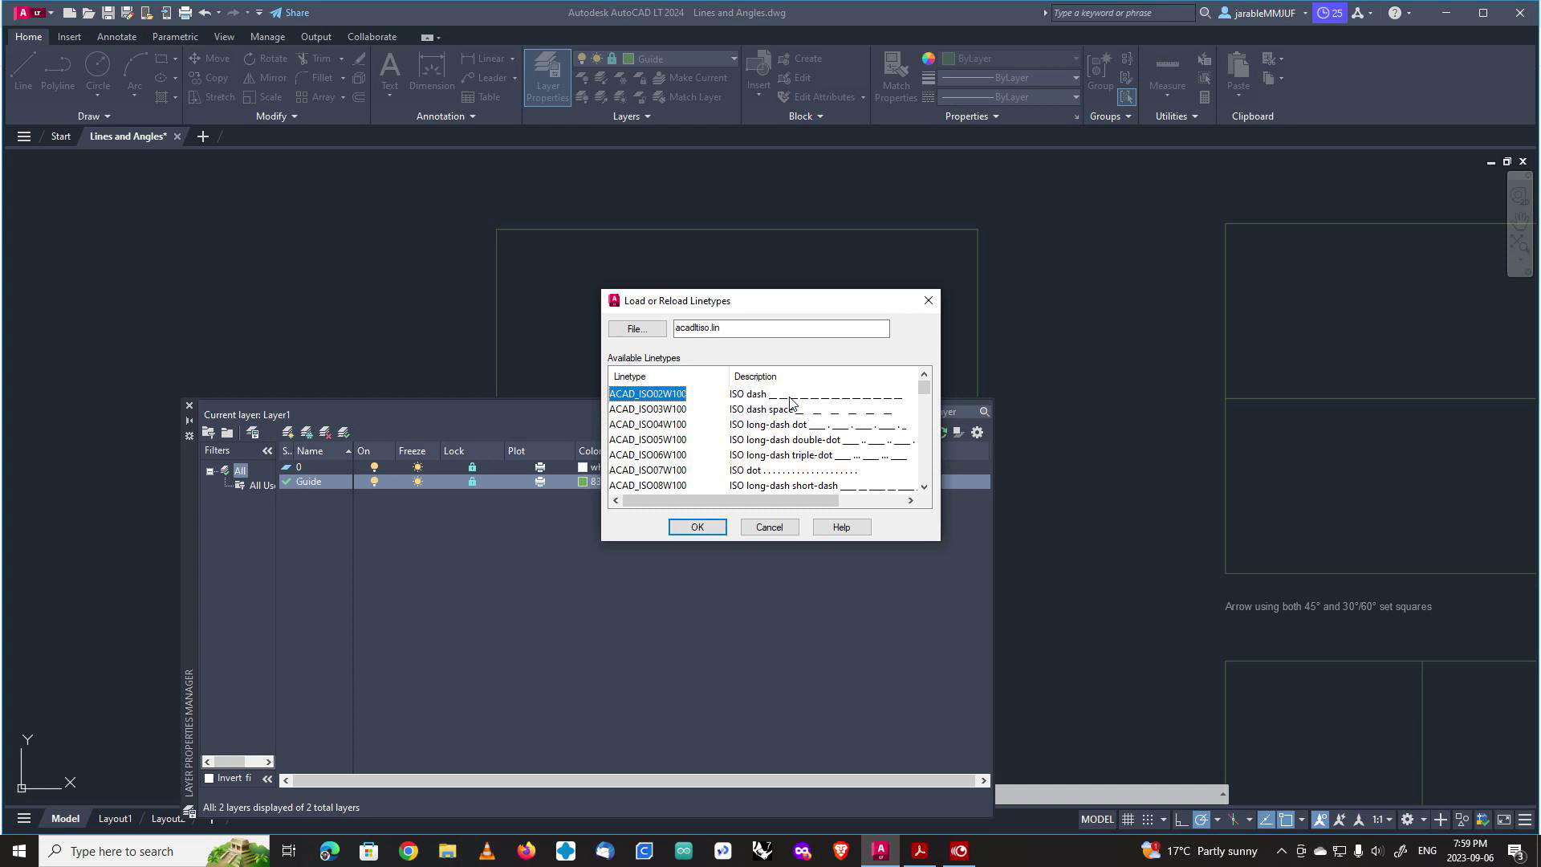
left_click(698, 527)
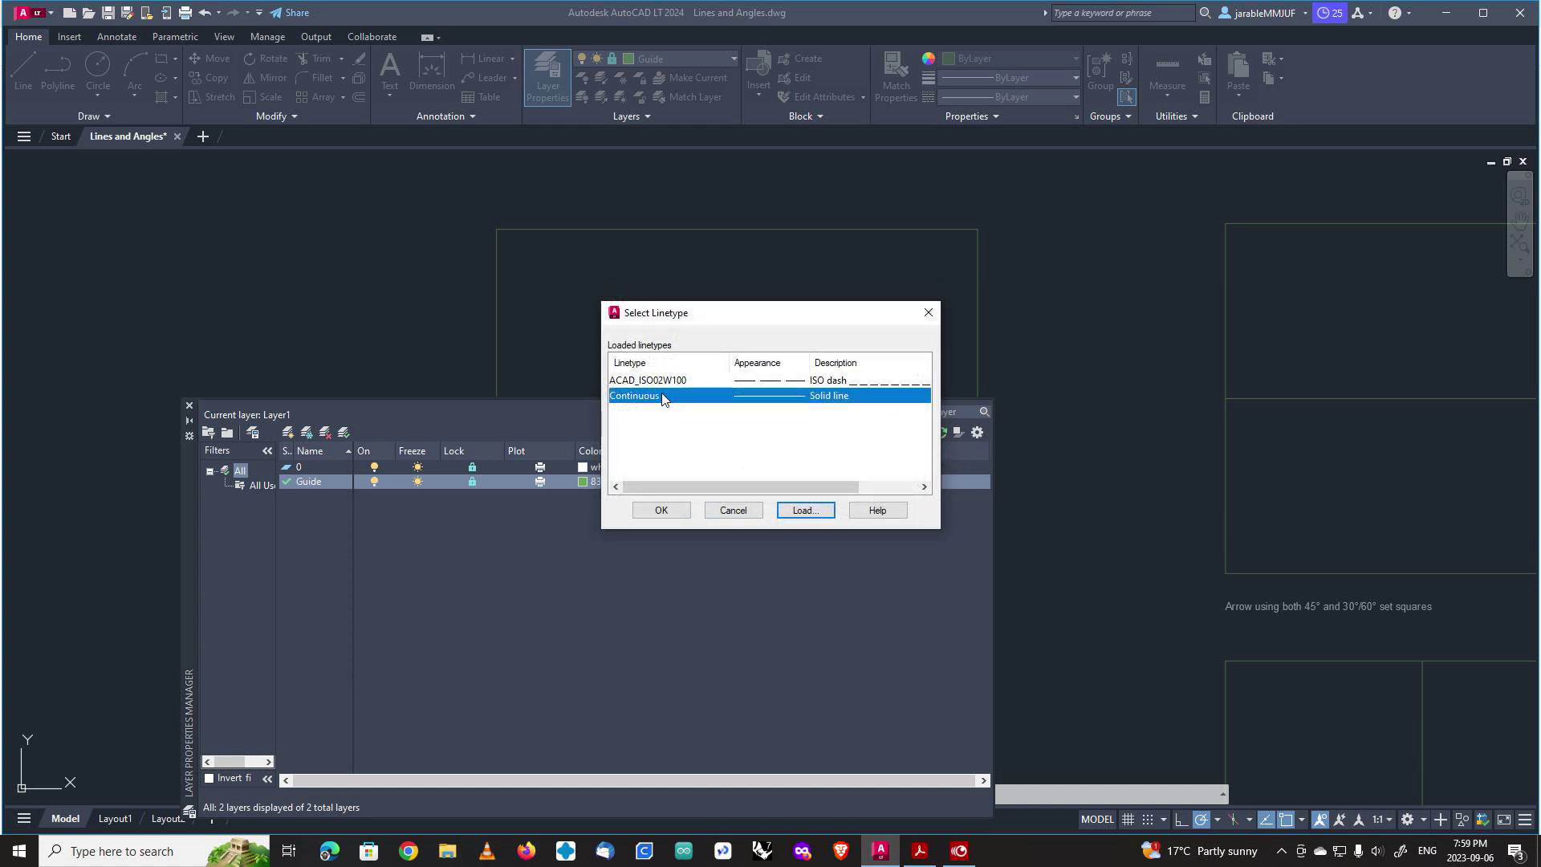
left_click(762, 381)
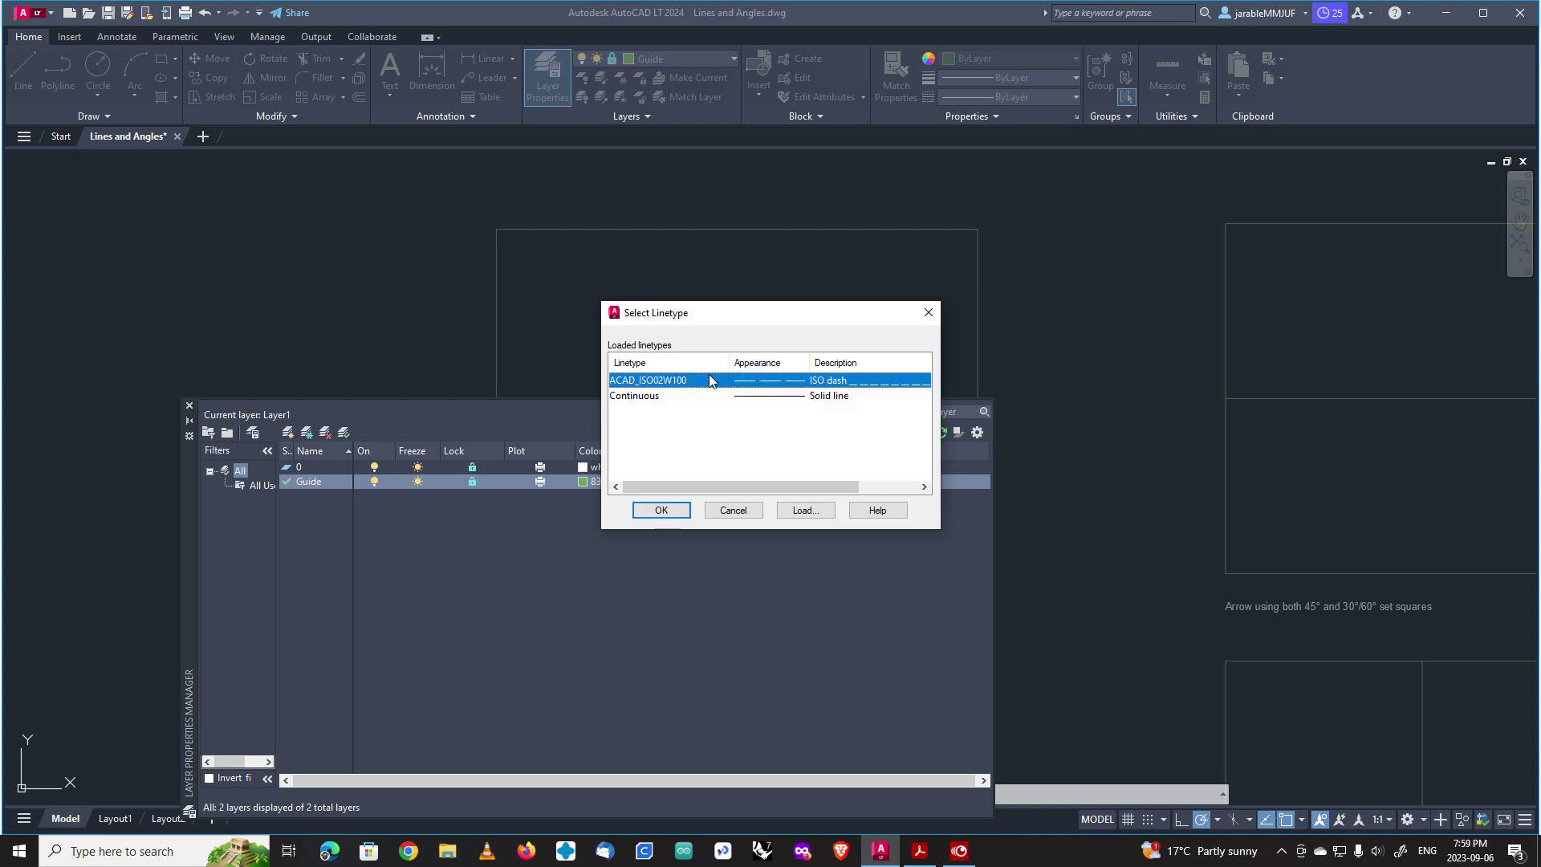
left_click(660, 511)
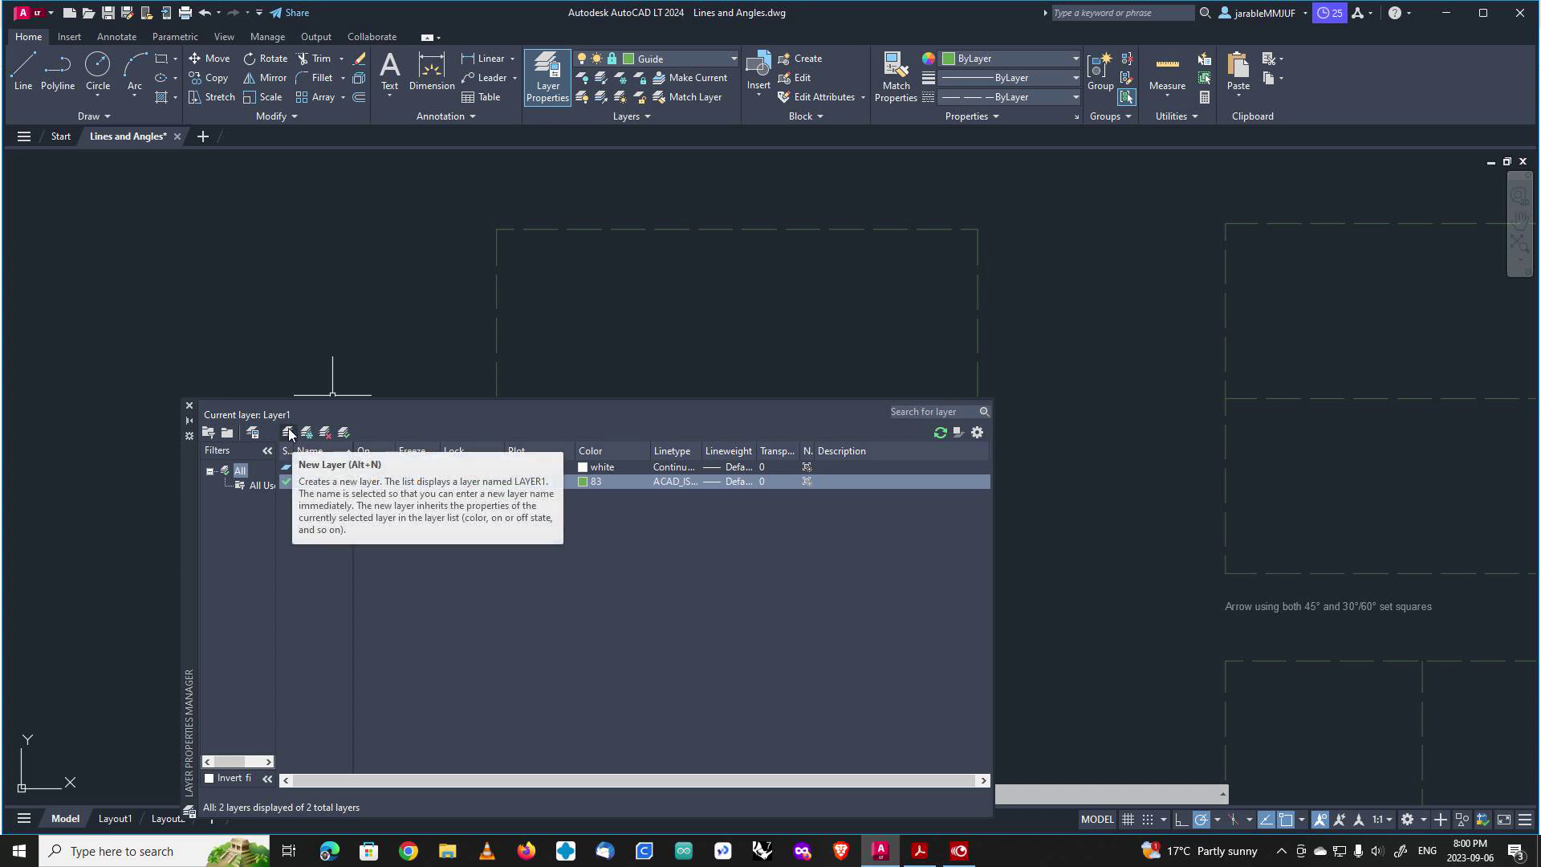
Create a new layer named Drawing.
key("alt")
key("n")
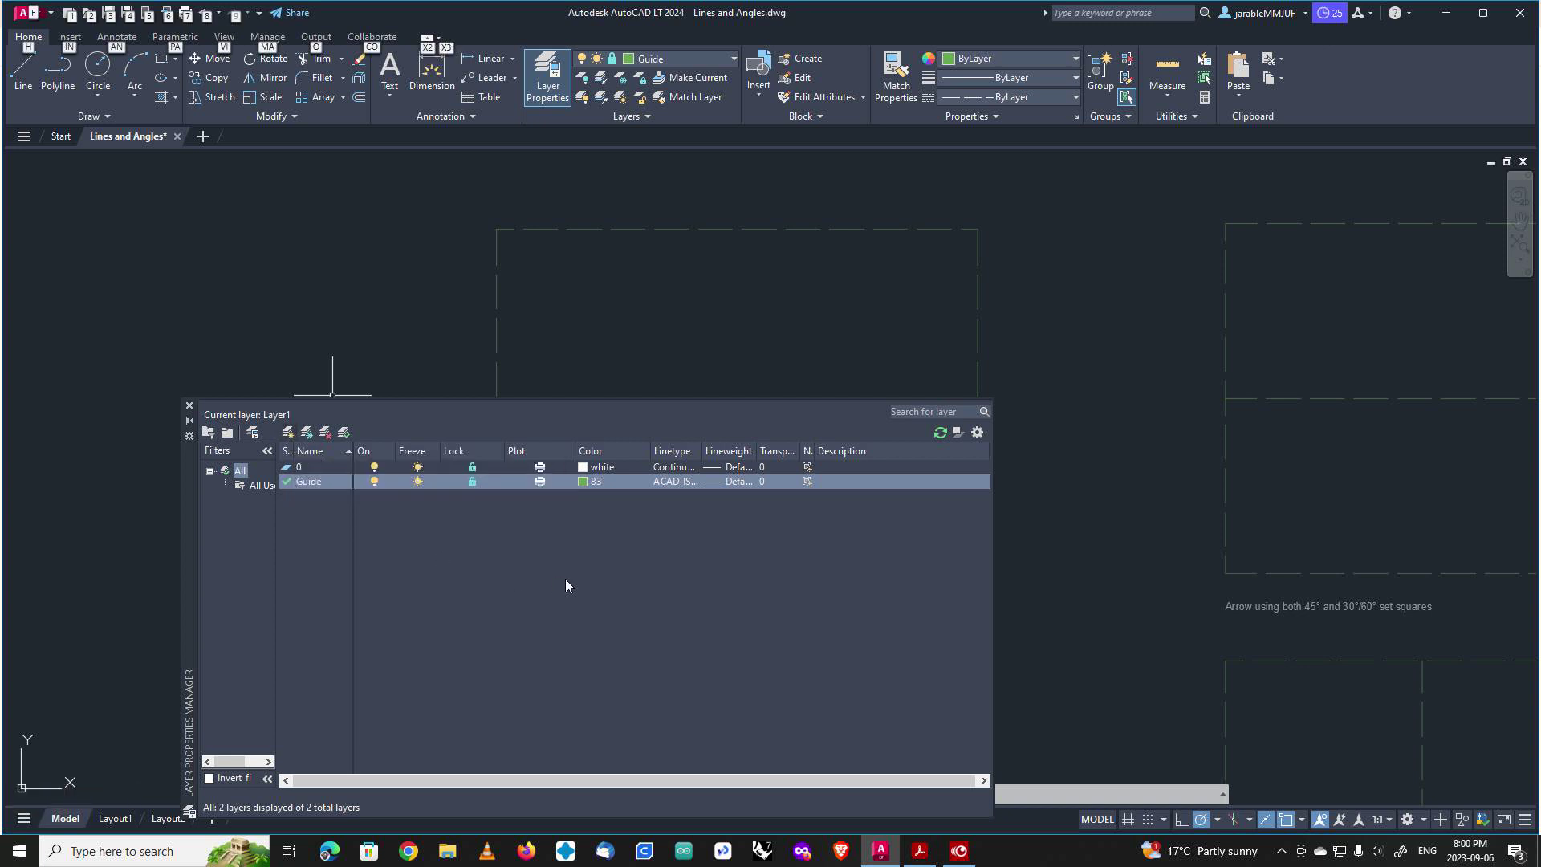
left_click(288, 432)
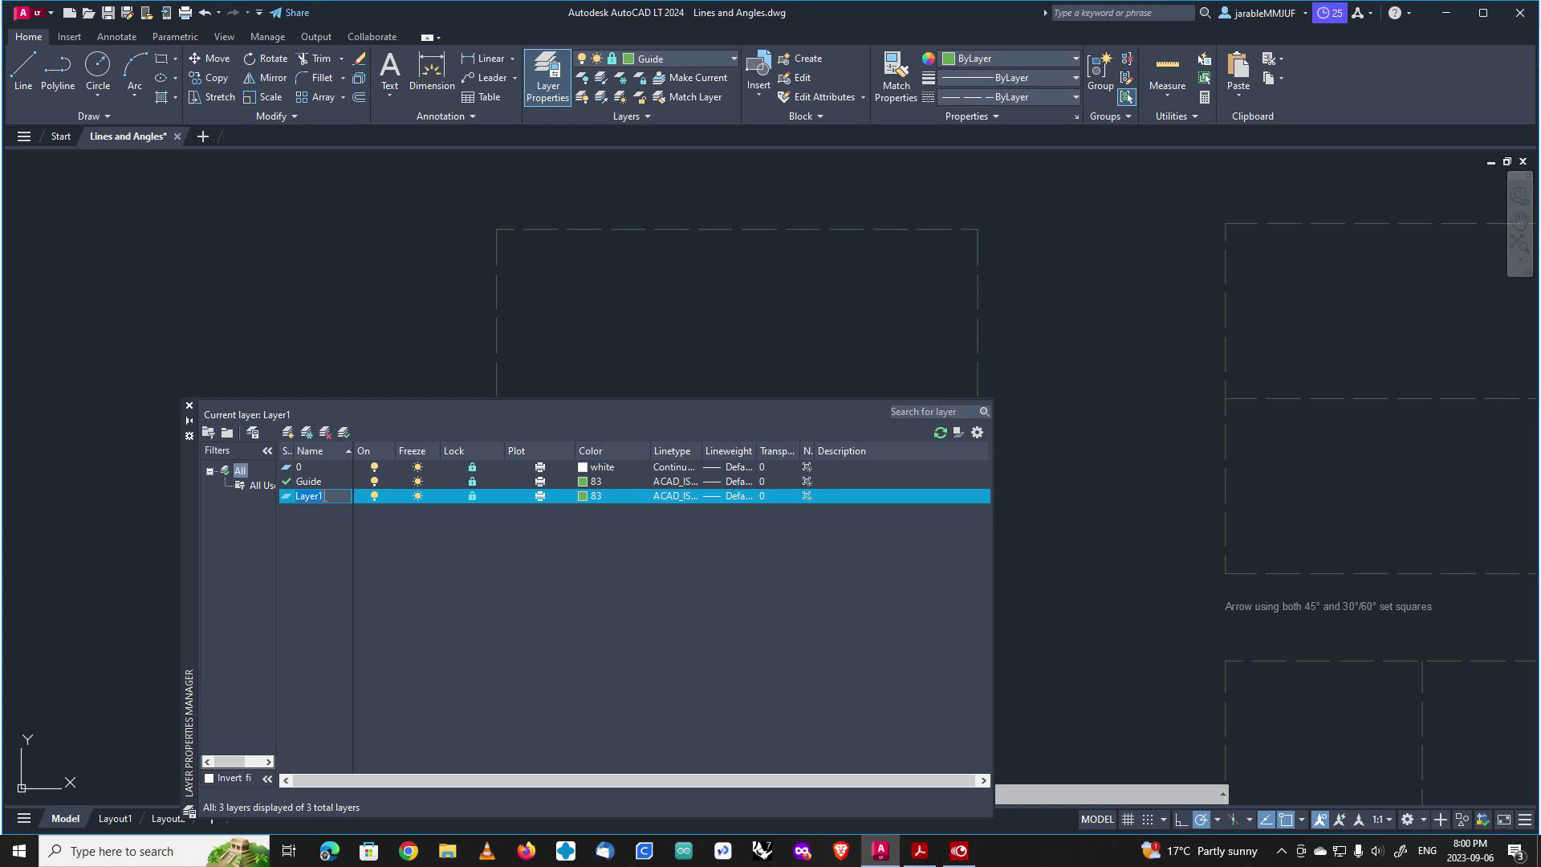
type("Dr")
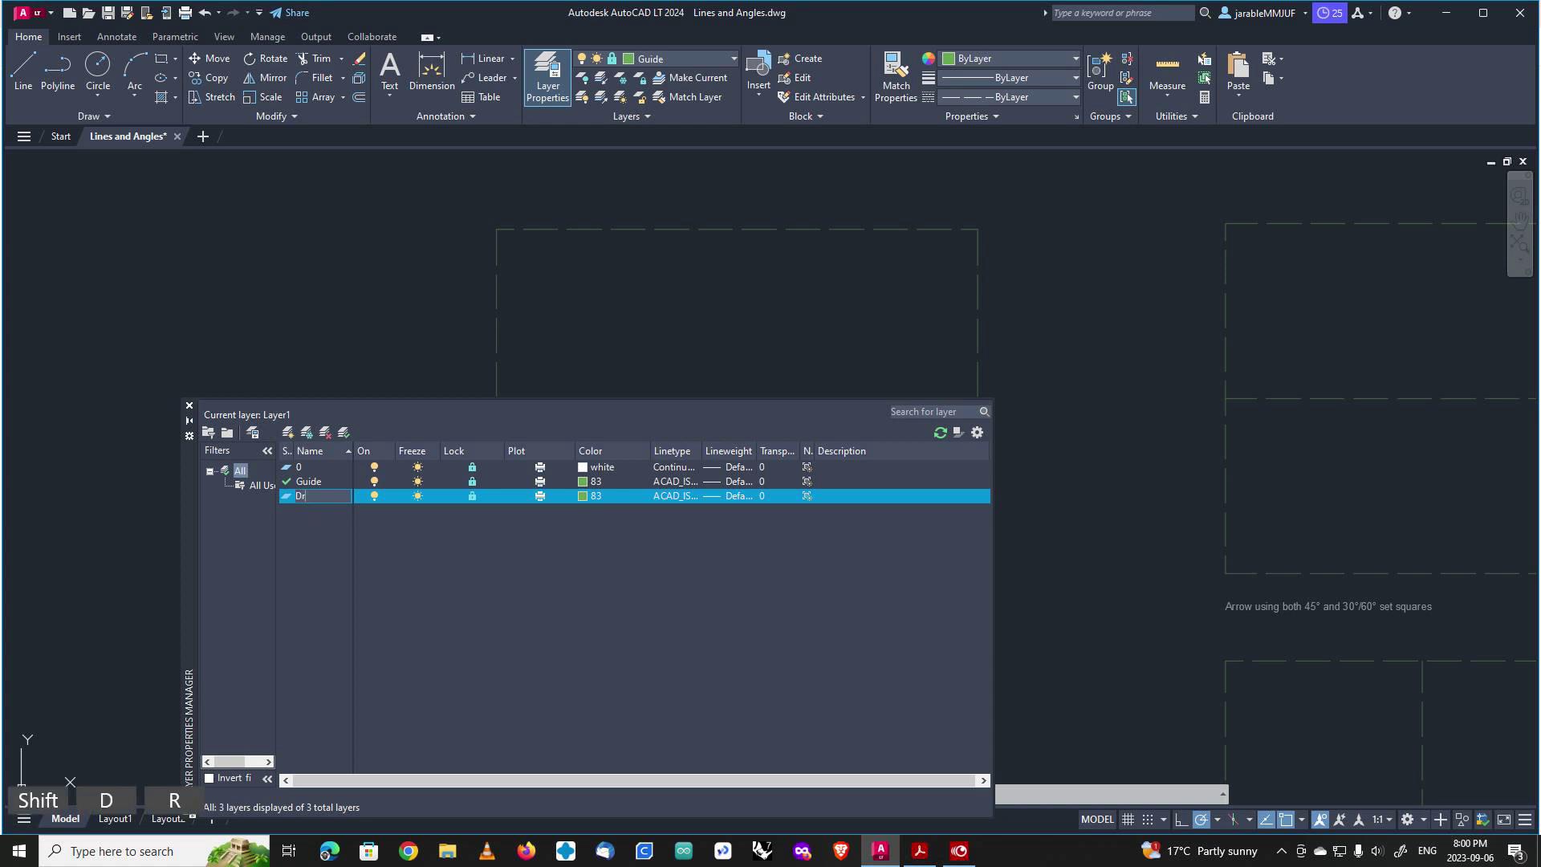
type("aw")
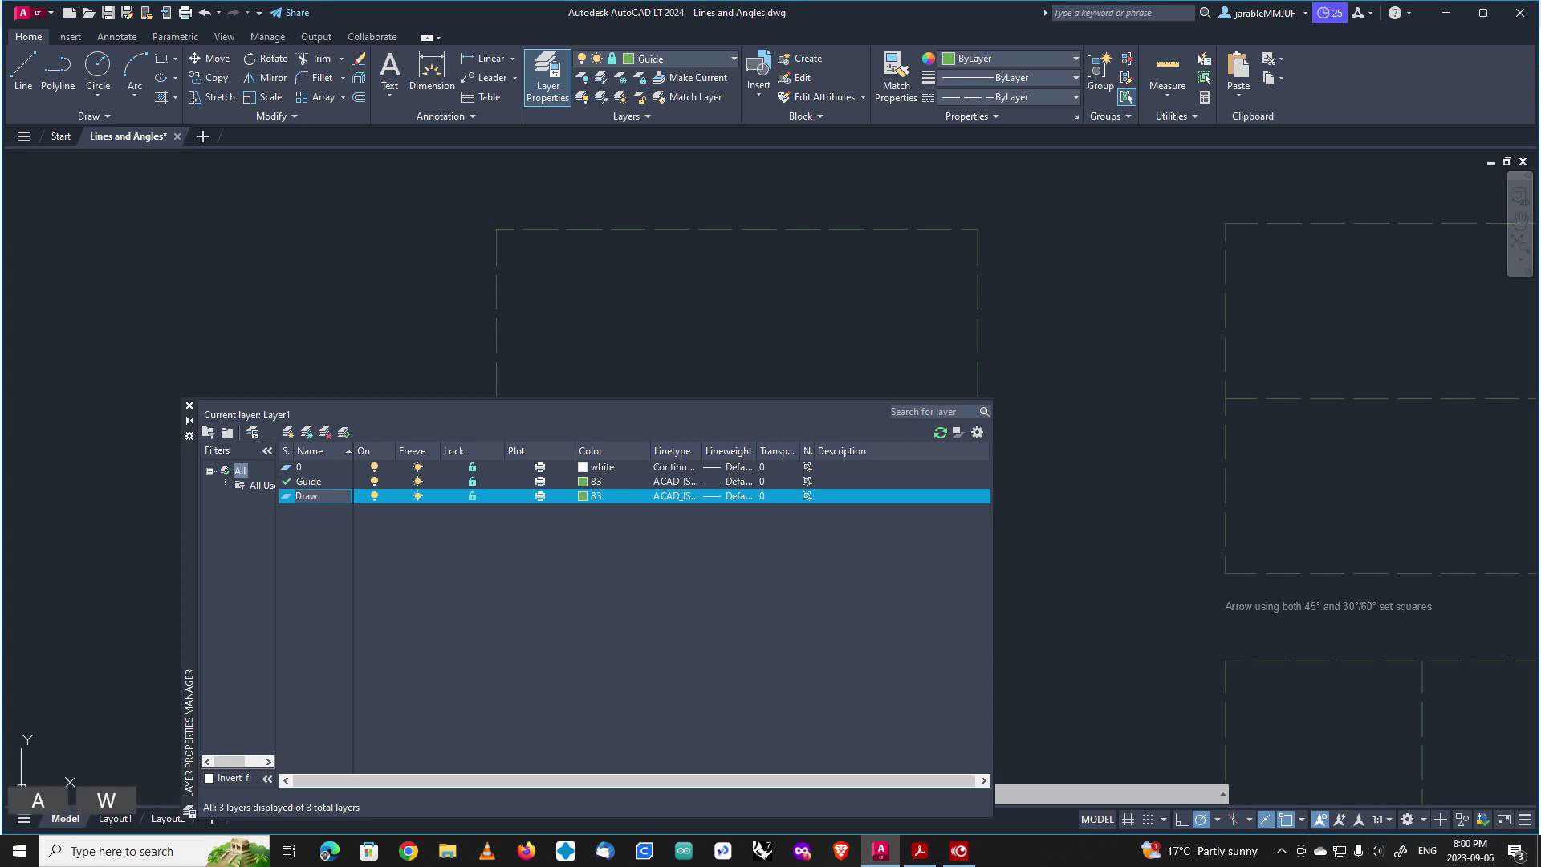
type("in")
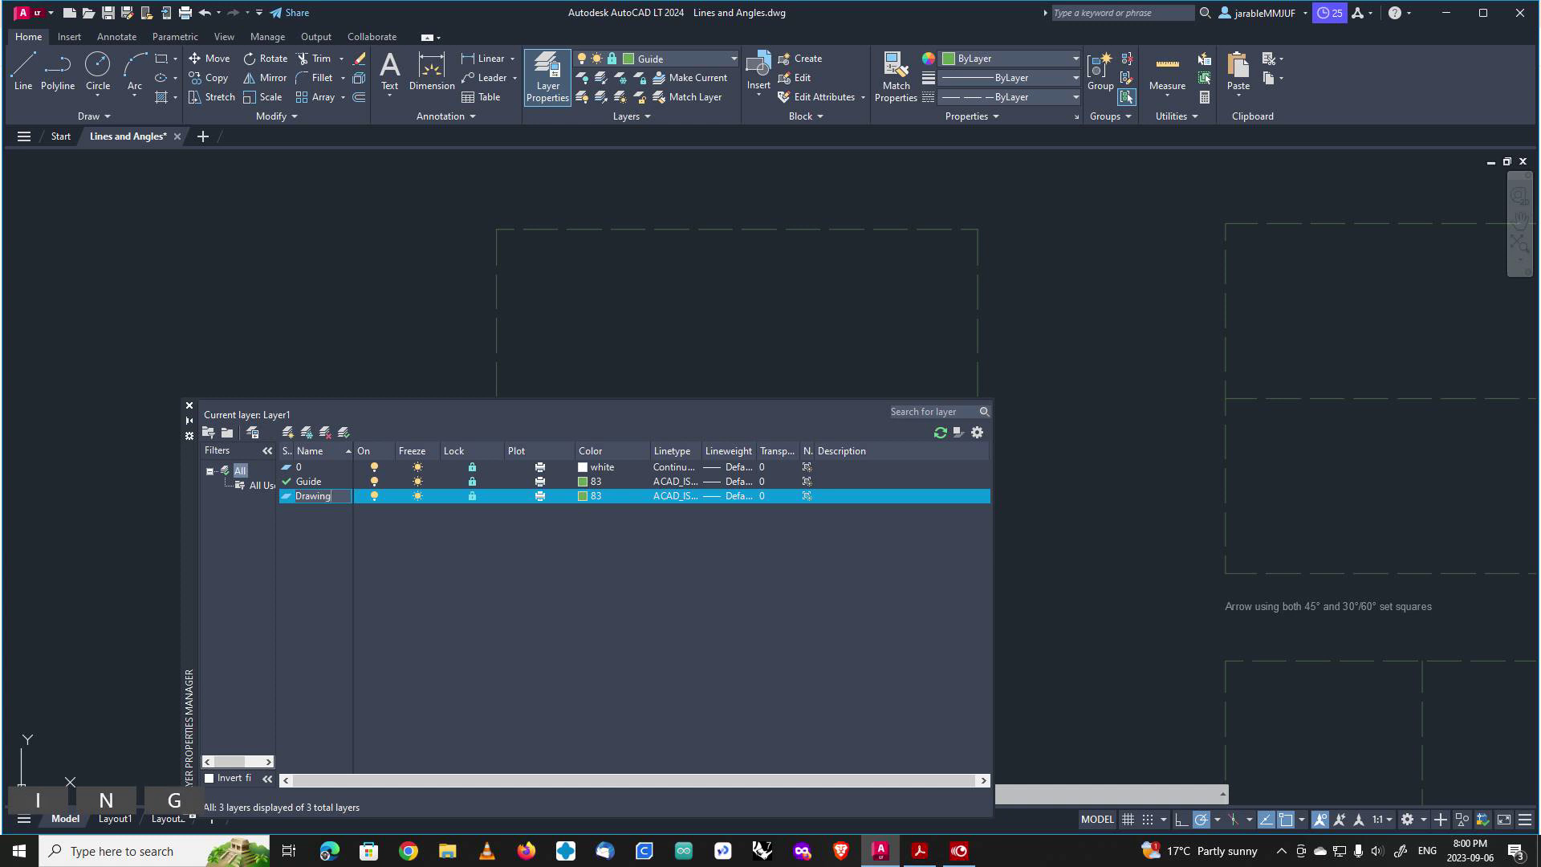
type("g")
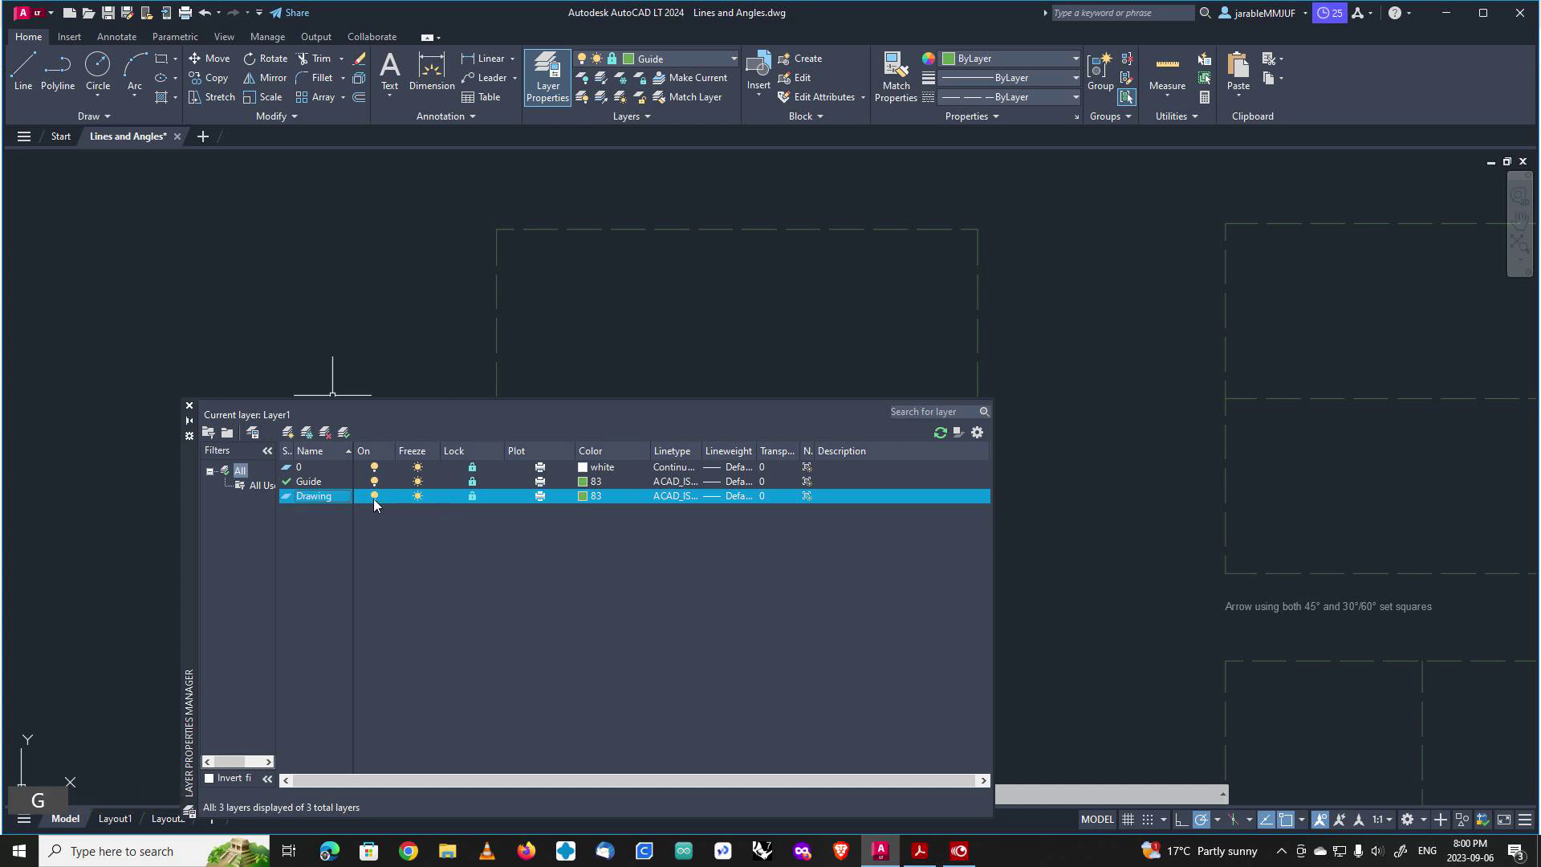
Unlock the Drawing layer and set its color to white.
left_click(472, 496)
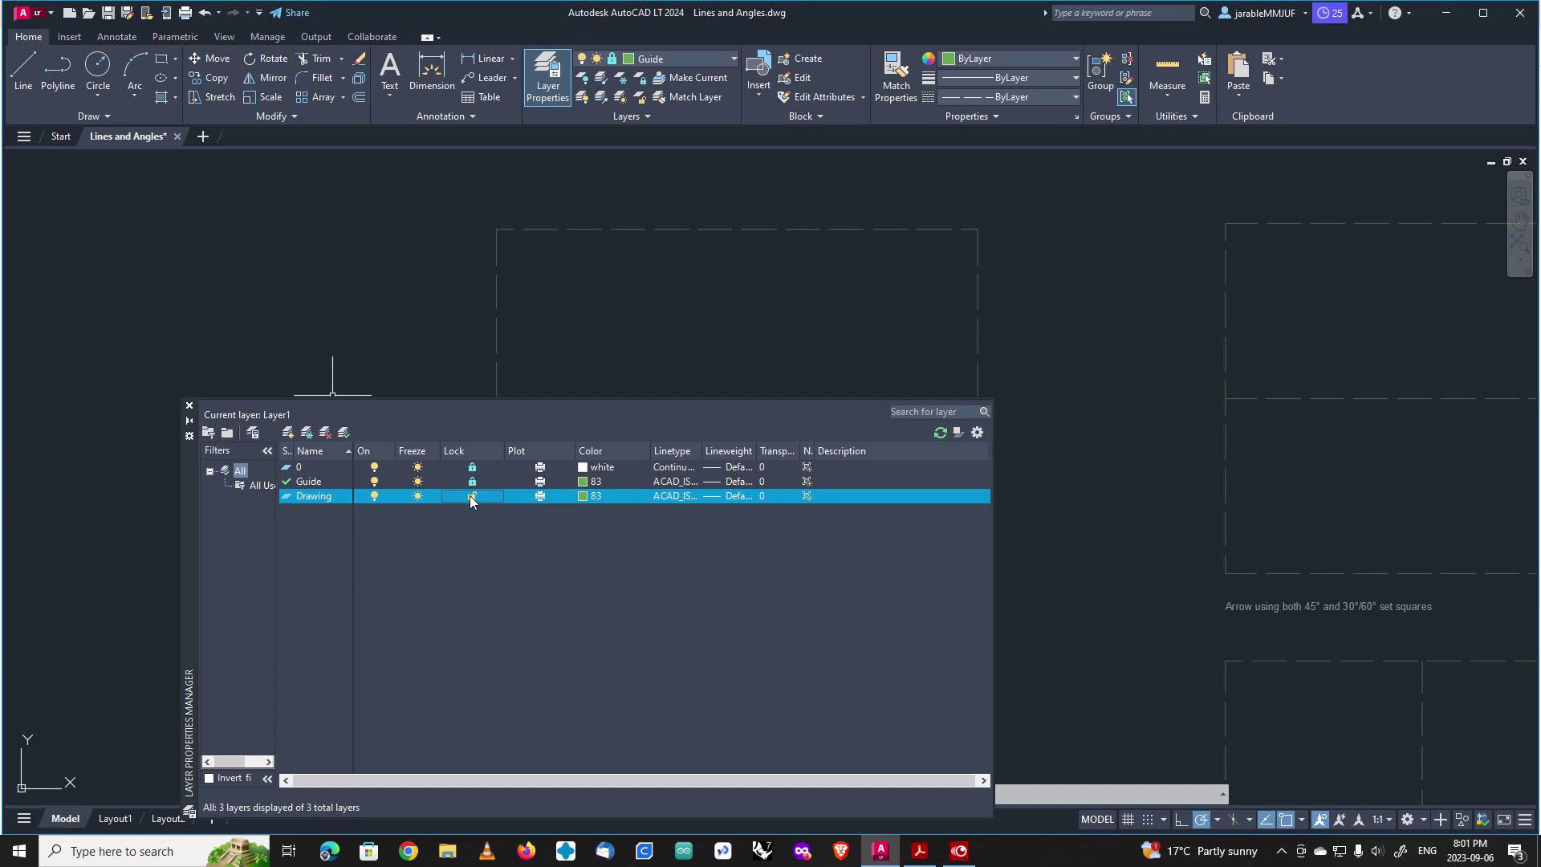
left_click(584, 496)
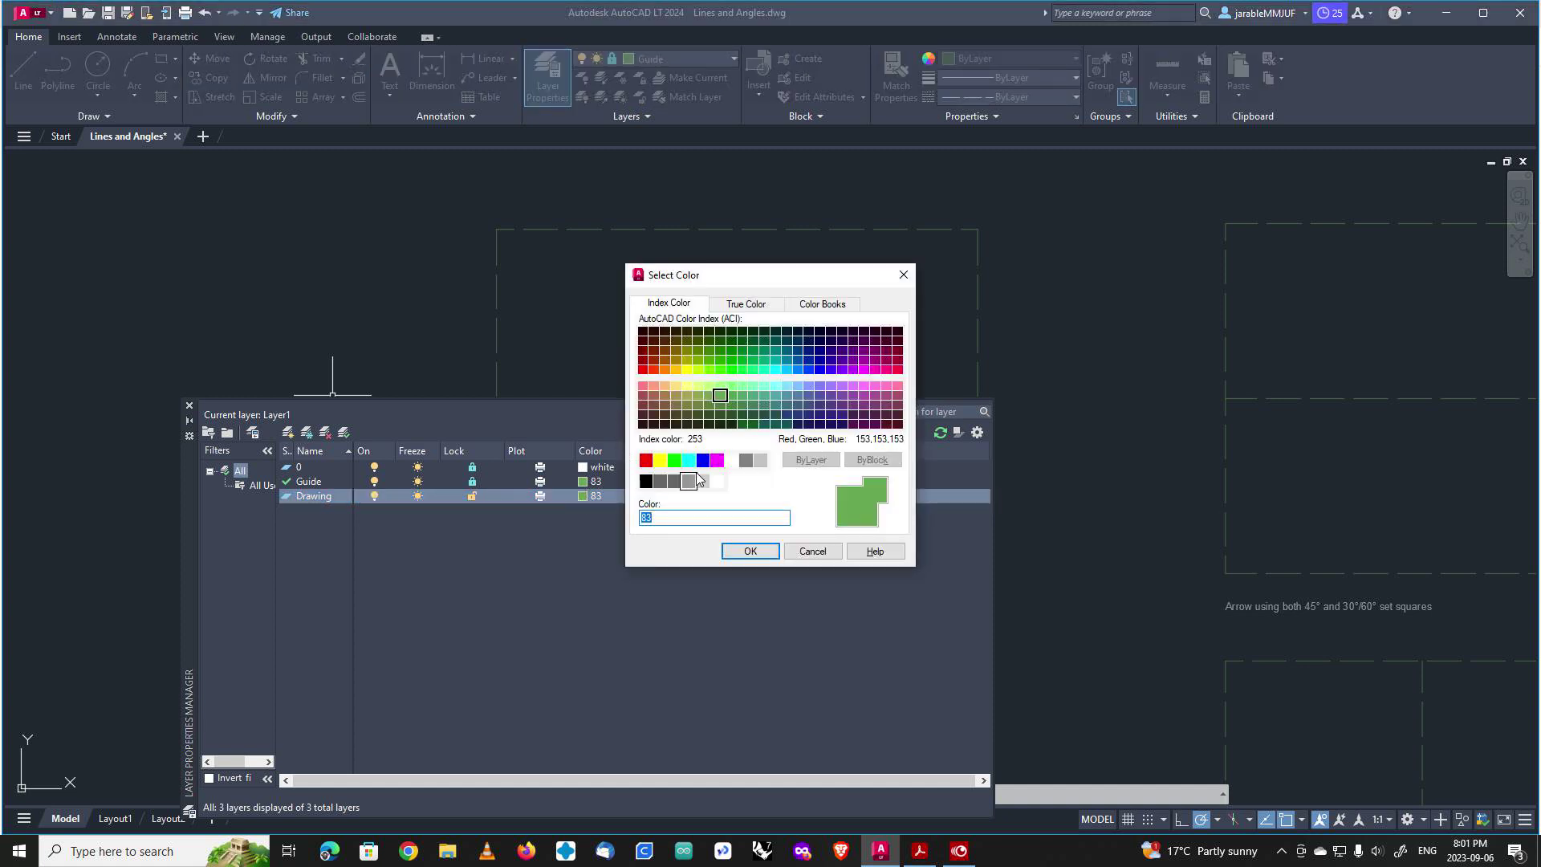
left_click(731, 460)
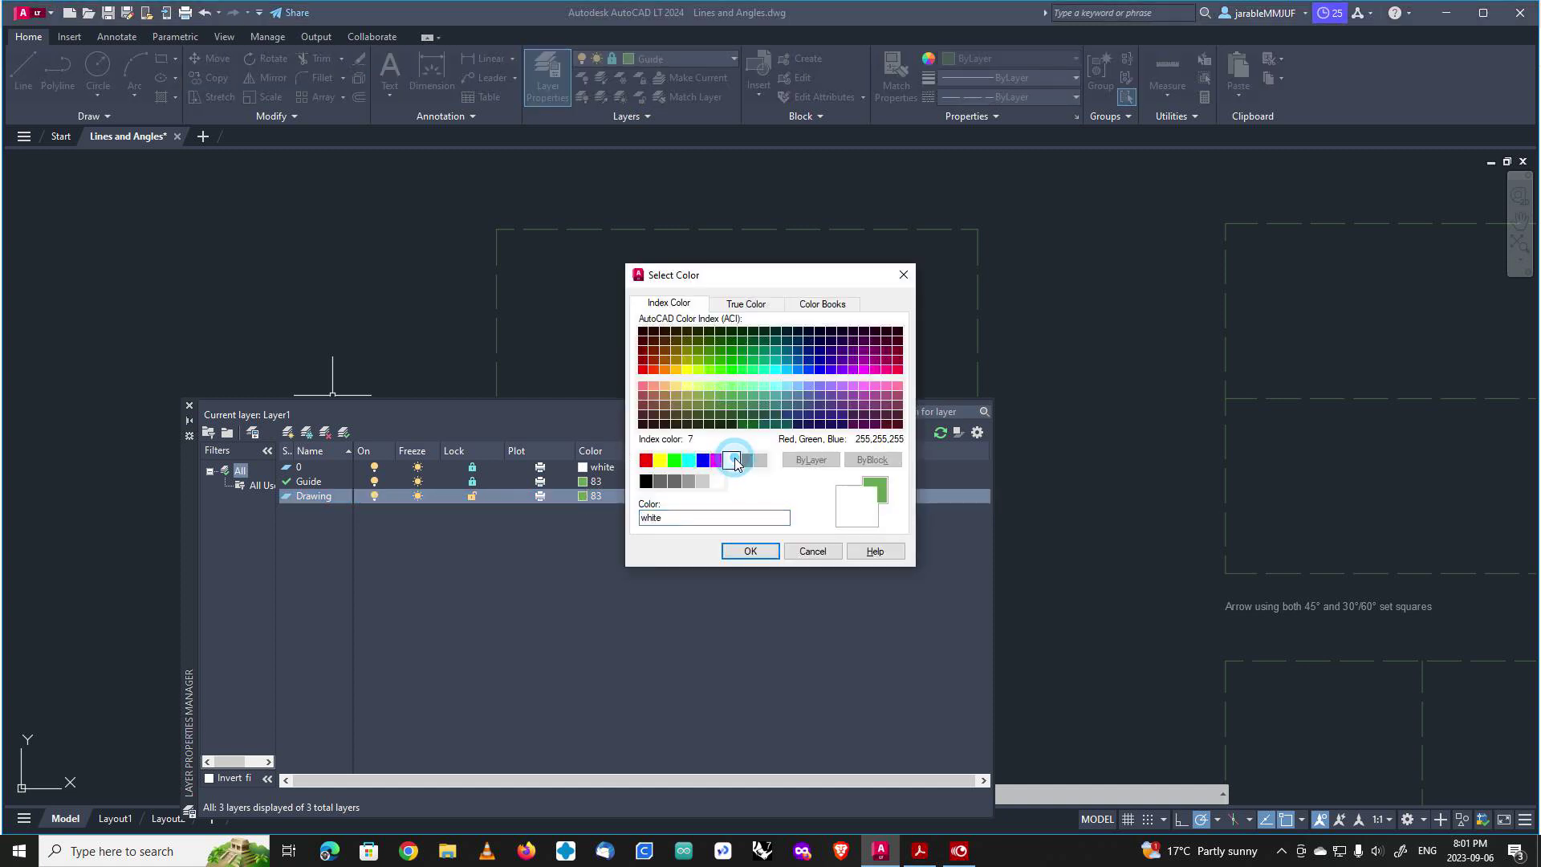
left_click(746, 552)
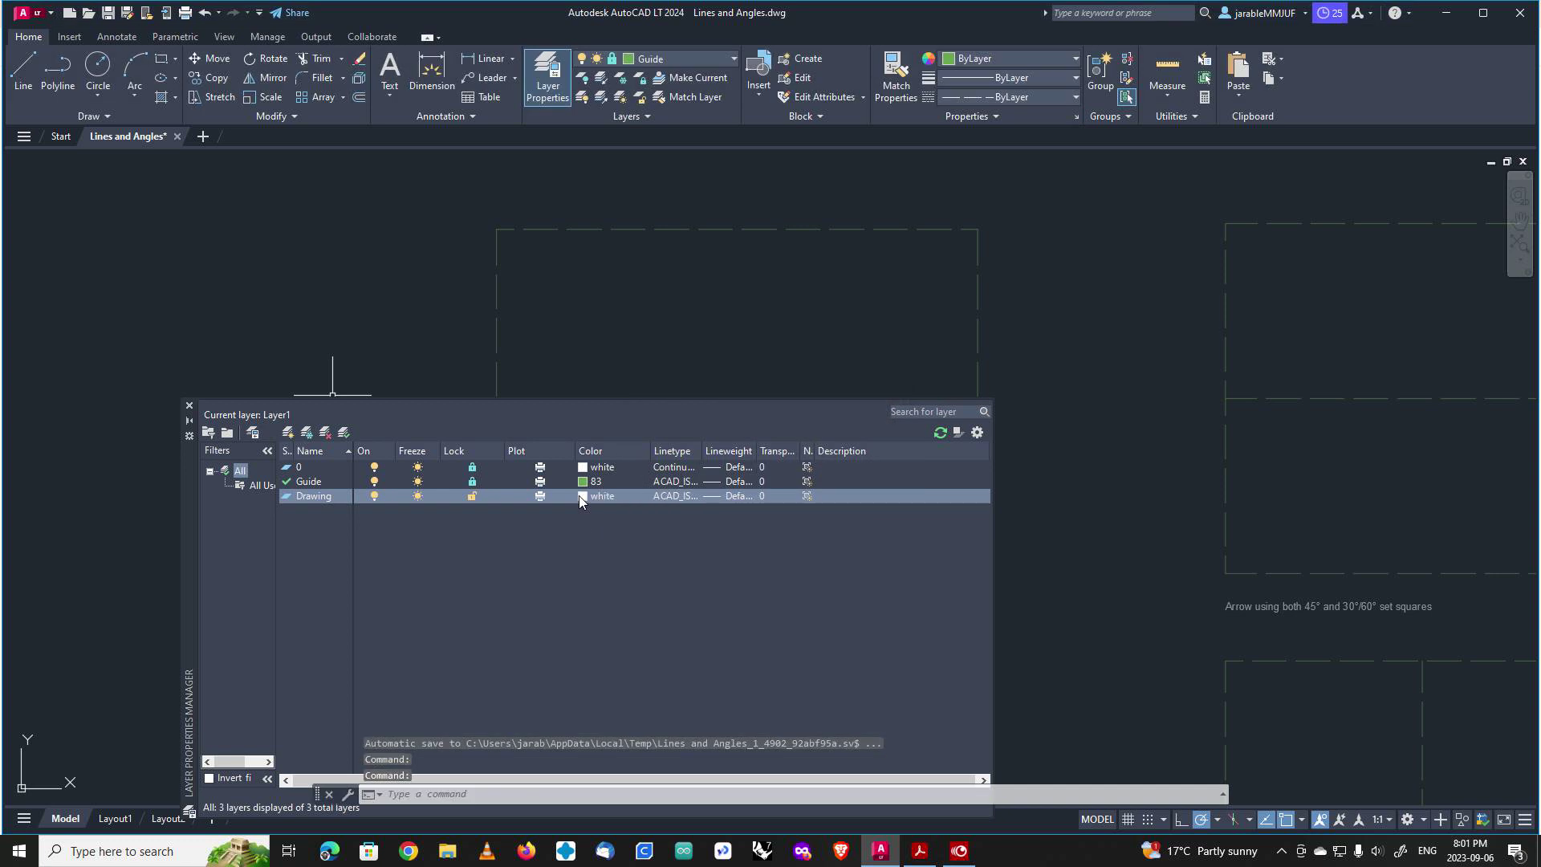
Set the Drawing layer's linetype to Continuous.
left_click(675, 496)
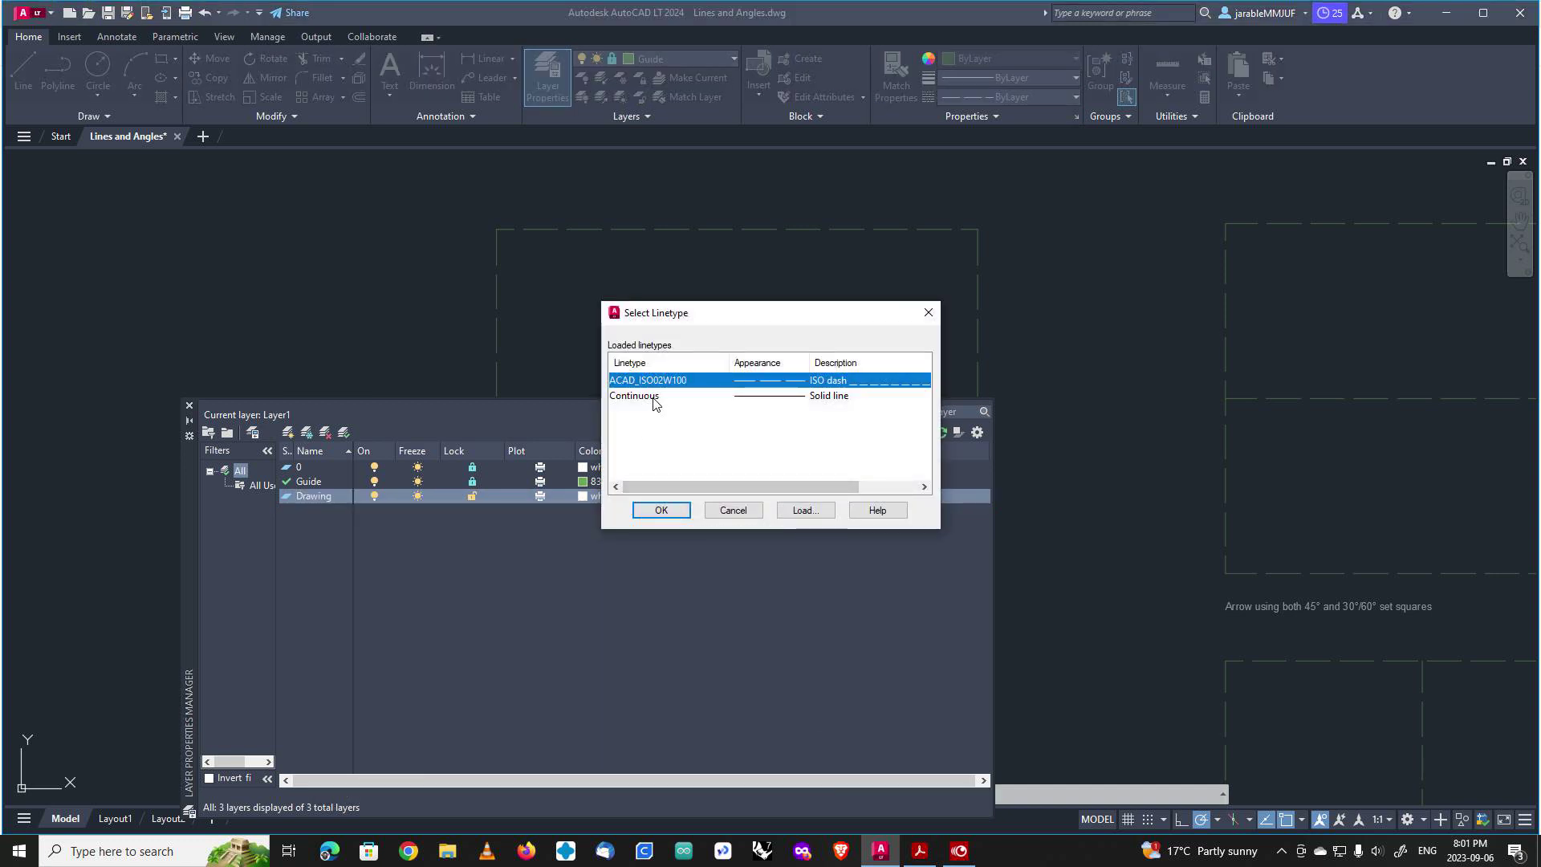
left_click(650, 396)
left_click(660, 510)
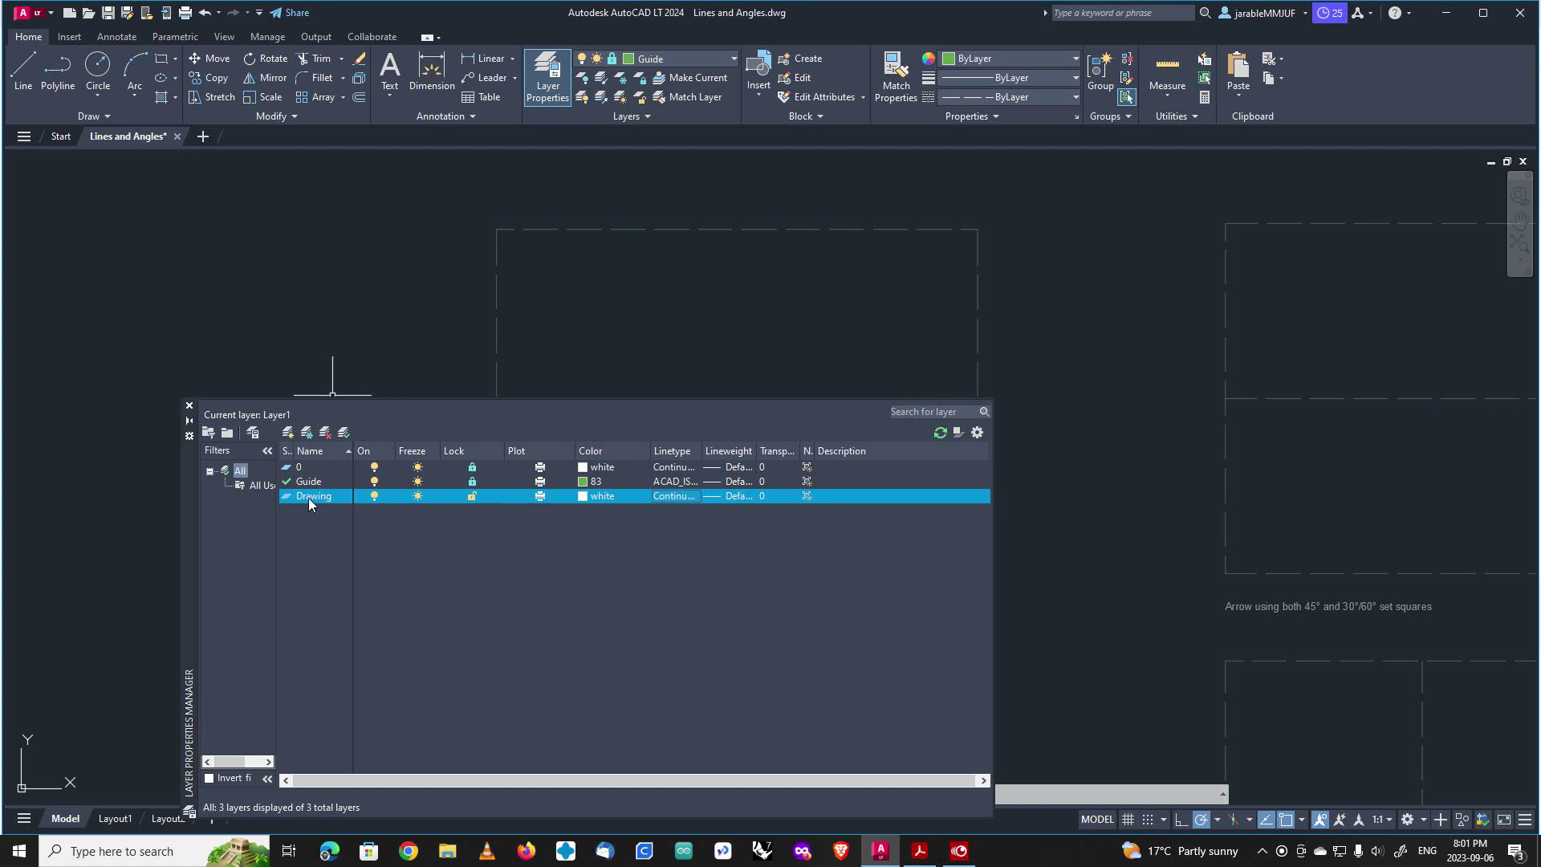
Make Drawing the current layer and close the Layer Properties Manager.
left_click(288, 497)
double_click(306, 498)
left_click(190, 408)
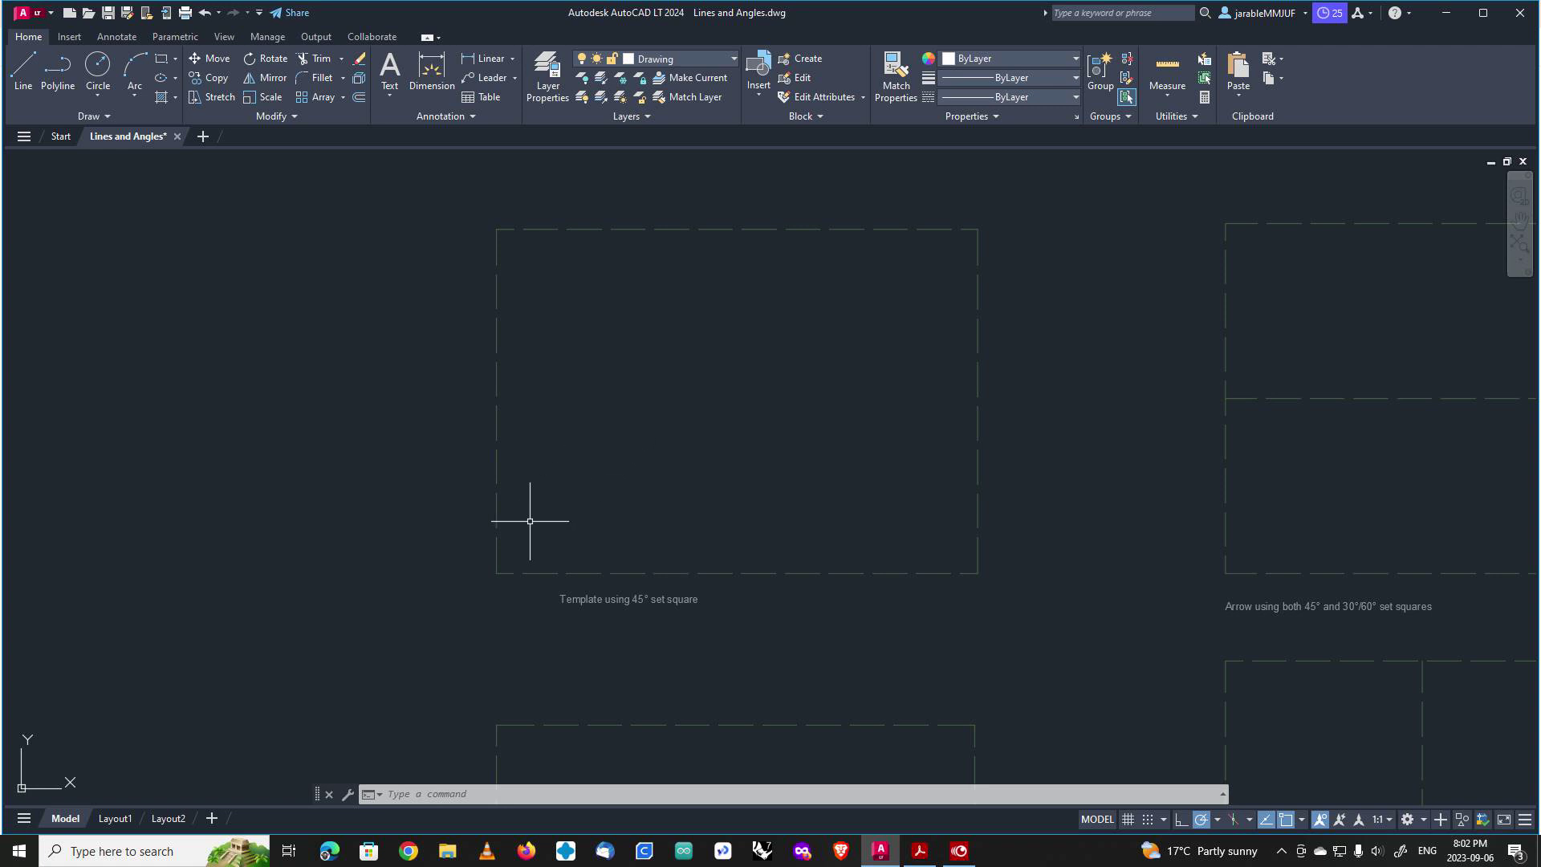
left_click(961, 853)
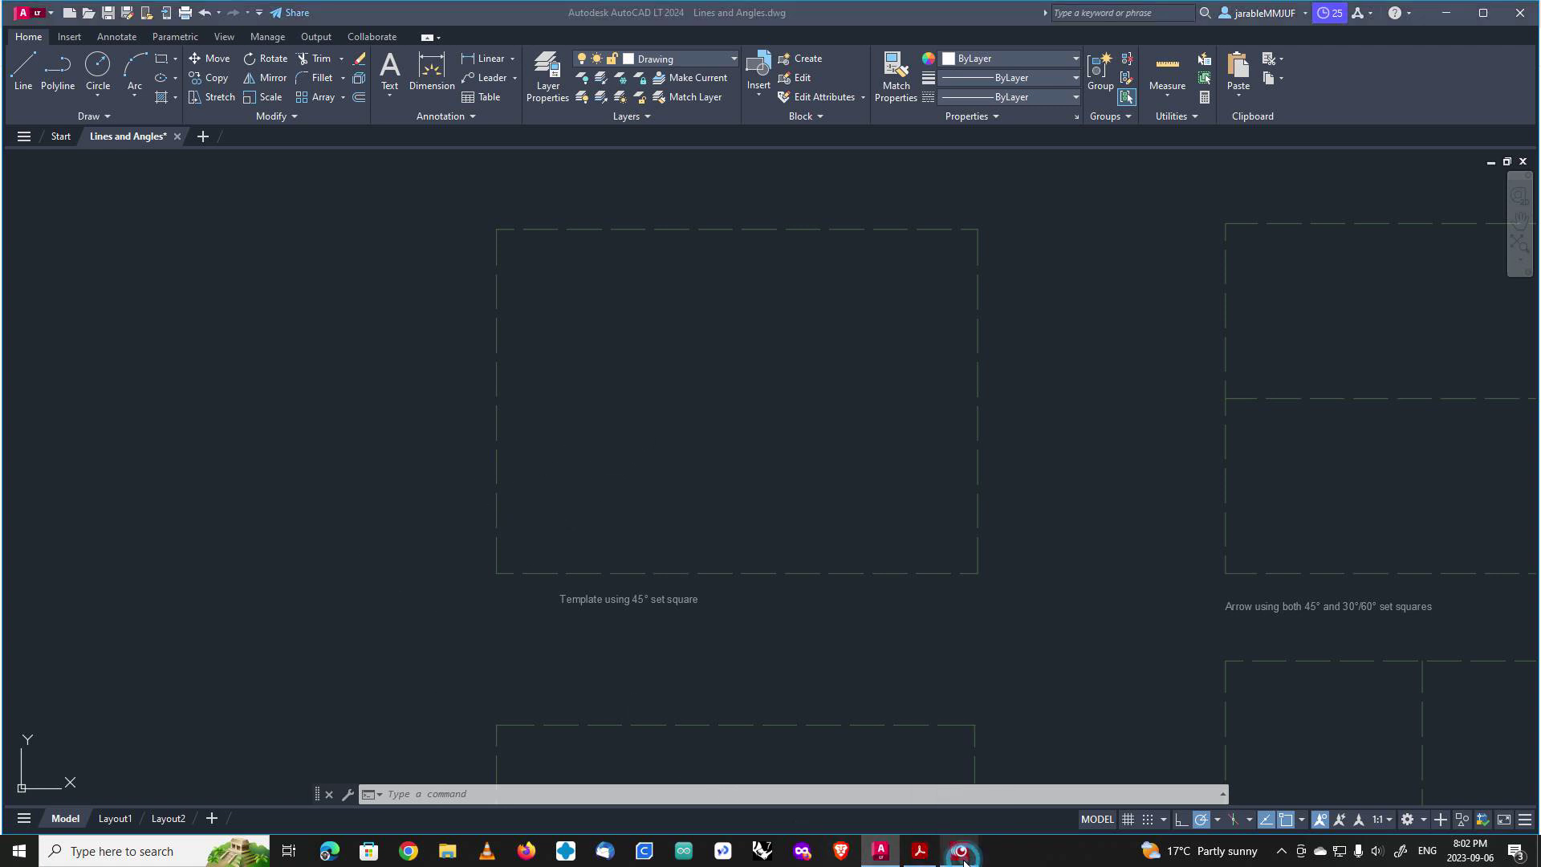